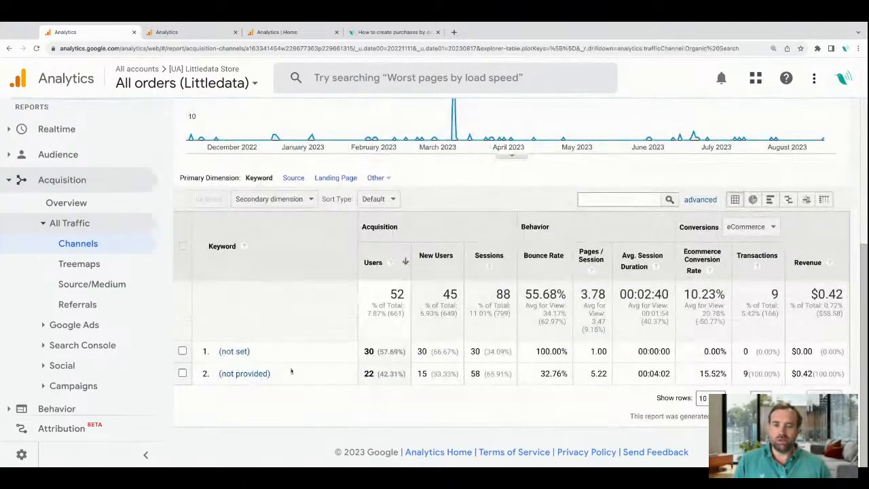
Break the Organic Search channel down by source and landing page, and drill into the Referral channel from the Channels report.
left_click(293, 177)
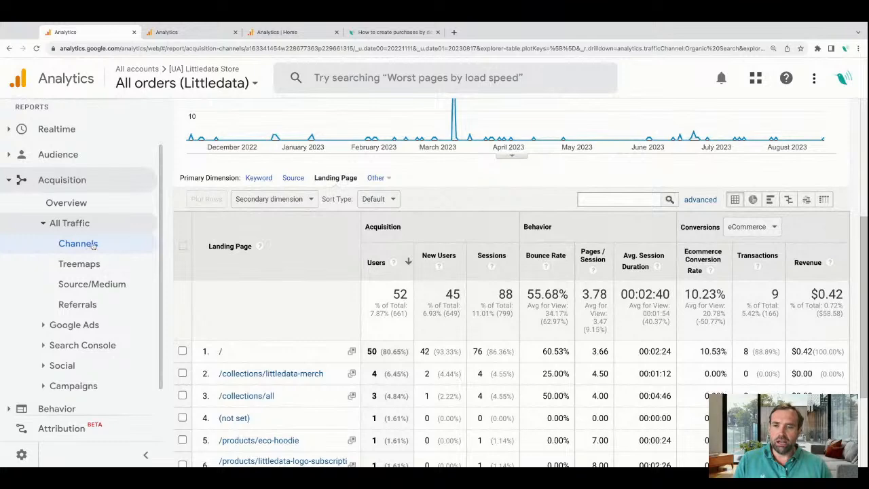
left_click(93, 245)
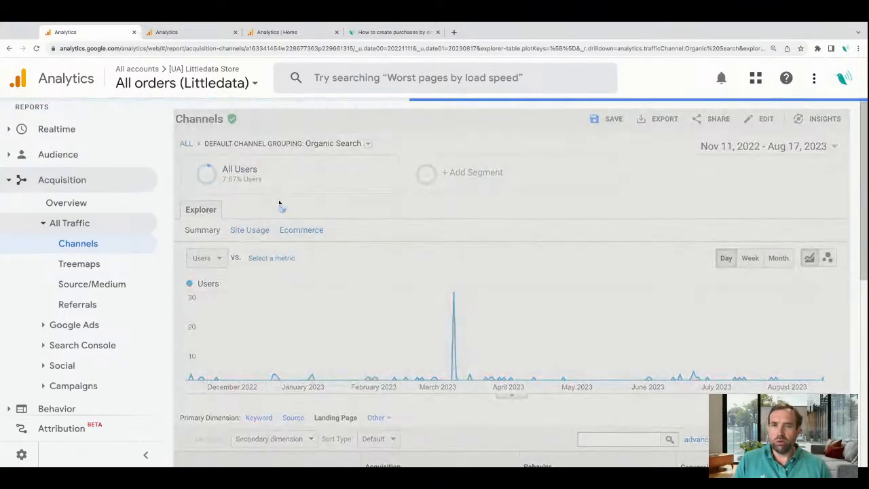
scroll(303, 312, "down", 4)
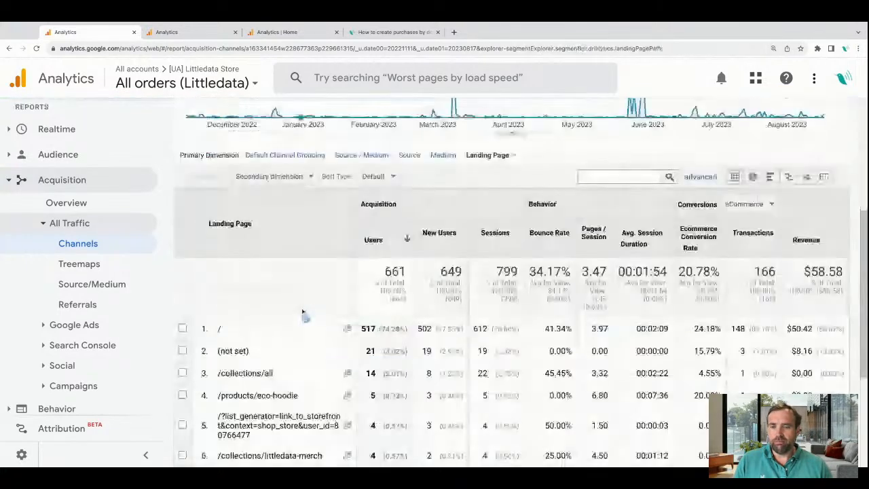
scroll(303, 312, "down", 2)
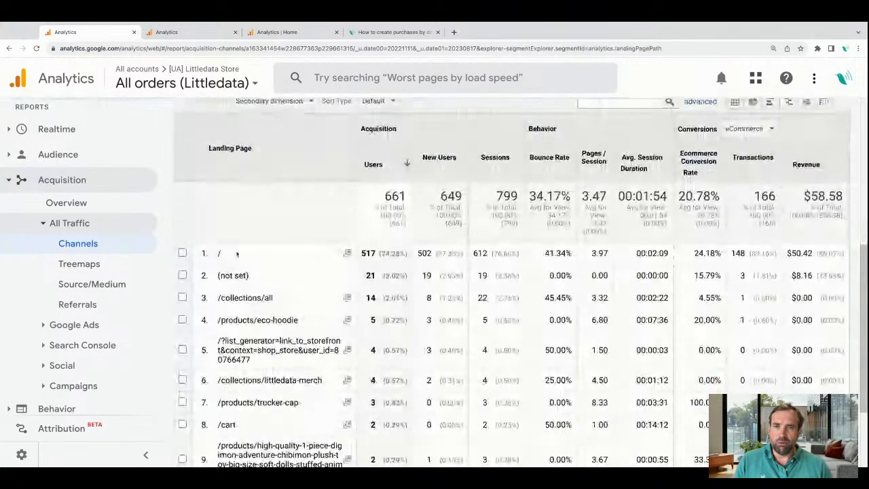
scroll(214, 251, "up", 2)
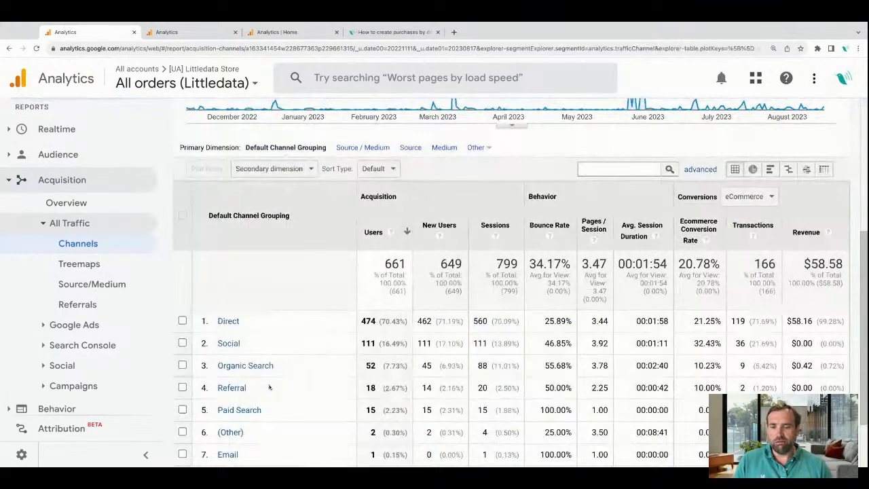
left_click(233, 387)
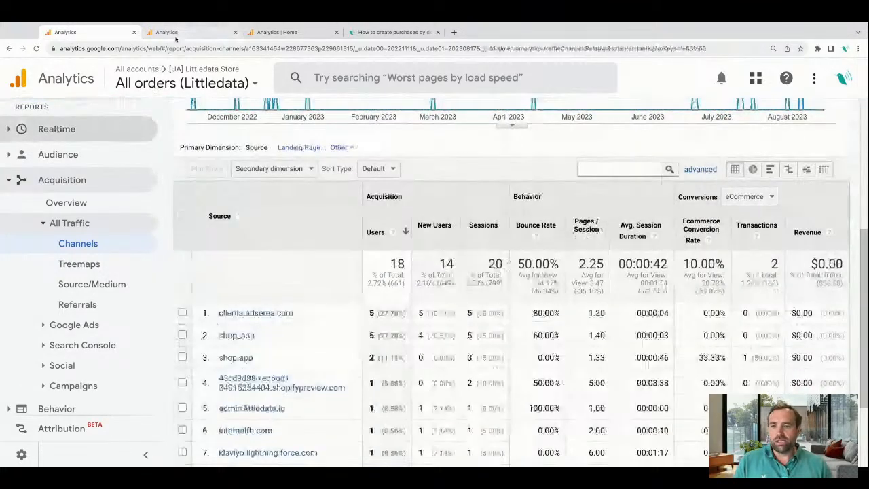
Switch to the [GA4] Littledata Store property and open its User acquisition report under the Acquisition life cycle reports.
left_click(170, 32)
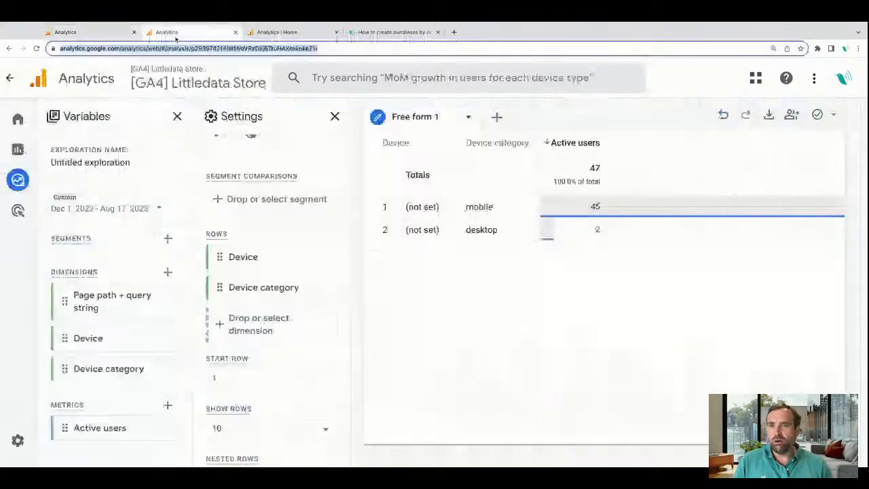
left_click(275, 32)
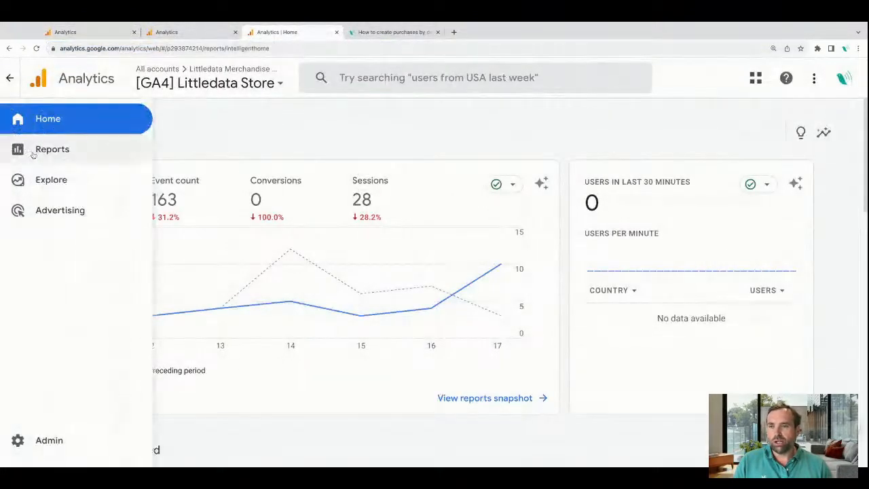
left_click(33, 155)
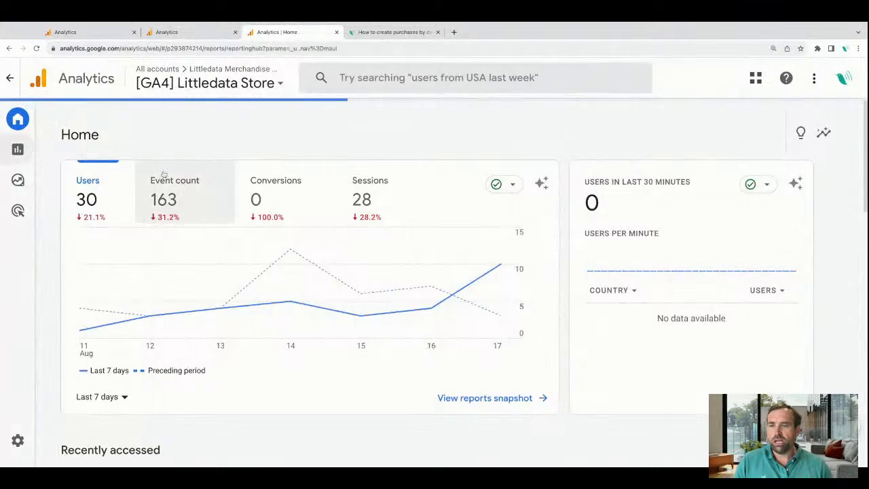
left_click(85, 191)
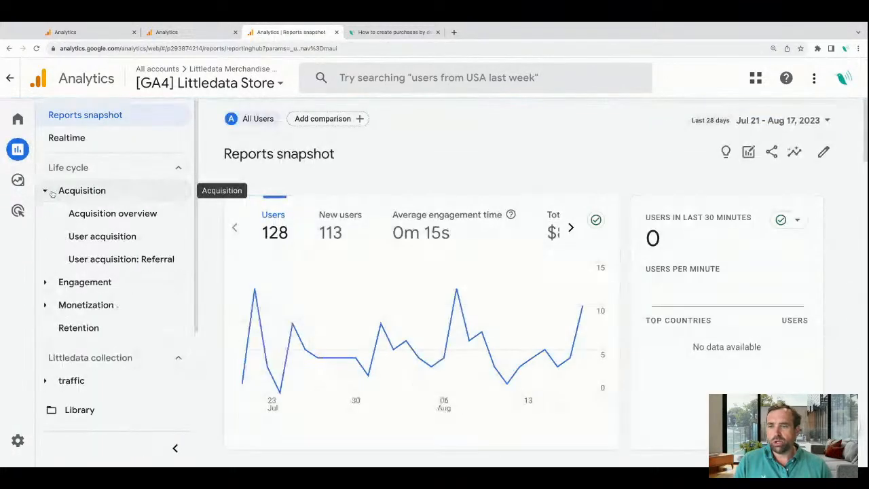
left_click(98, 238)
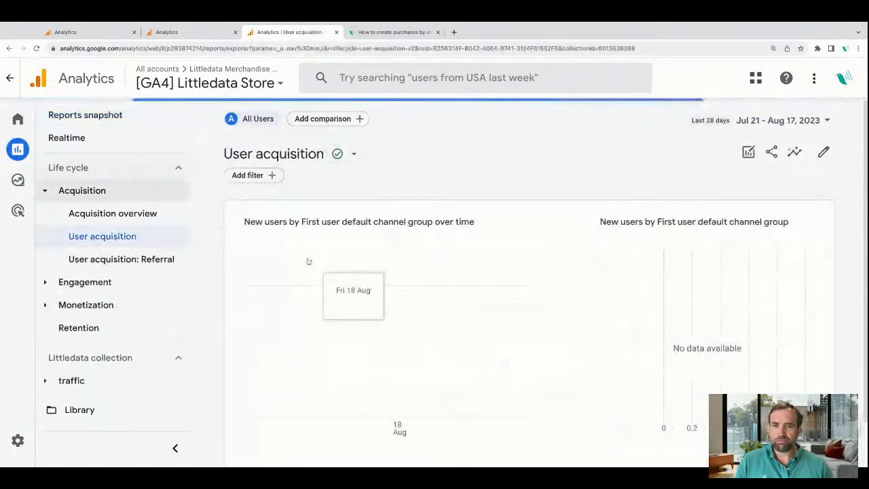
Examine the default channel groups in the User acquisition table, including the Organic Shopping row.
scroll(397, 306, "down", 3)
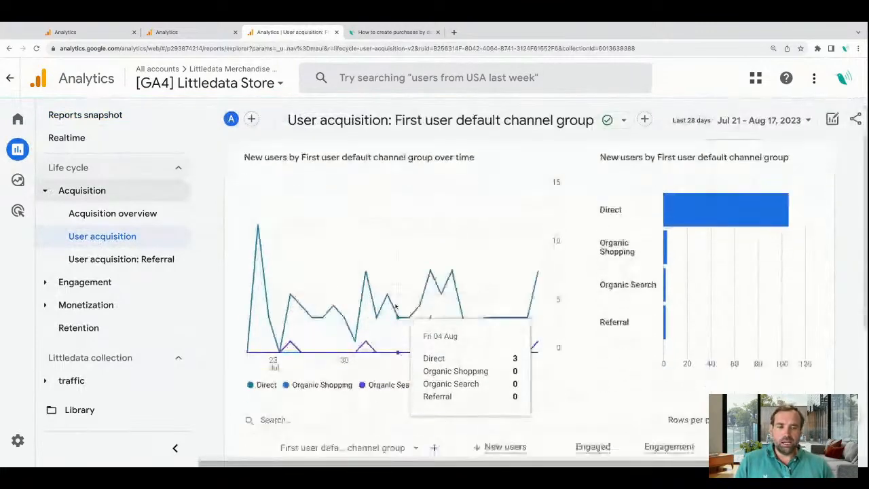
scroll(397, 305, "down", 5)
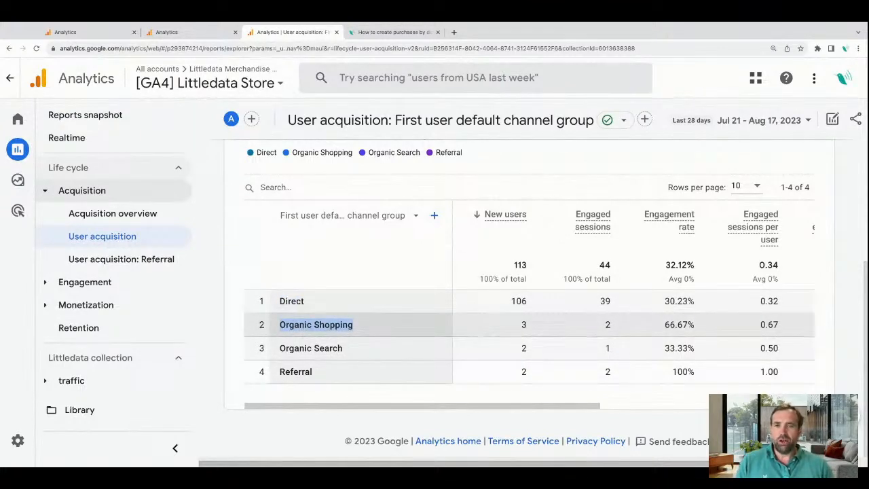
double_click(336, 325)
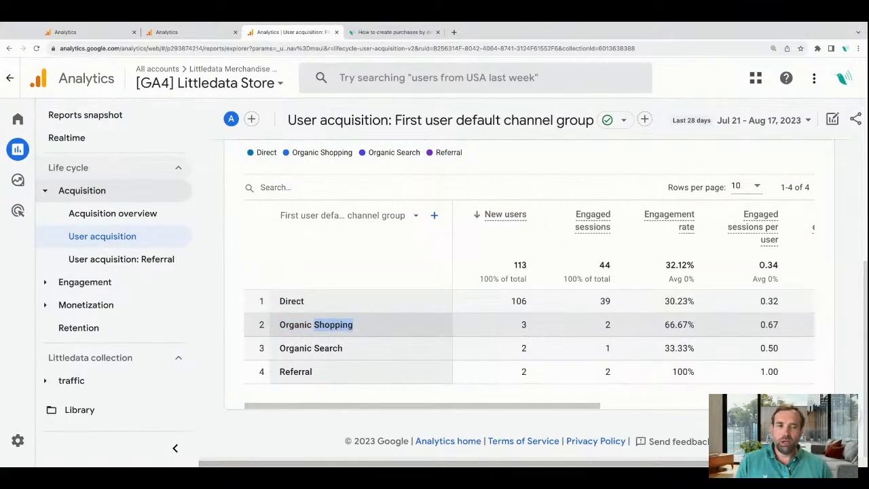
scroll(336, 326, "up", 1)
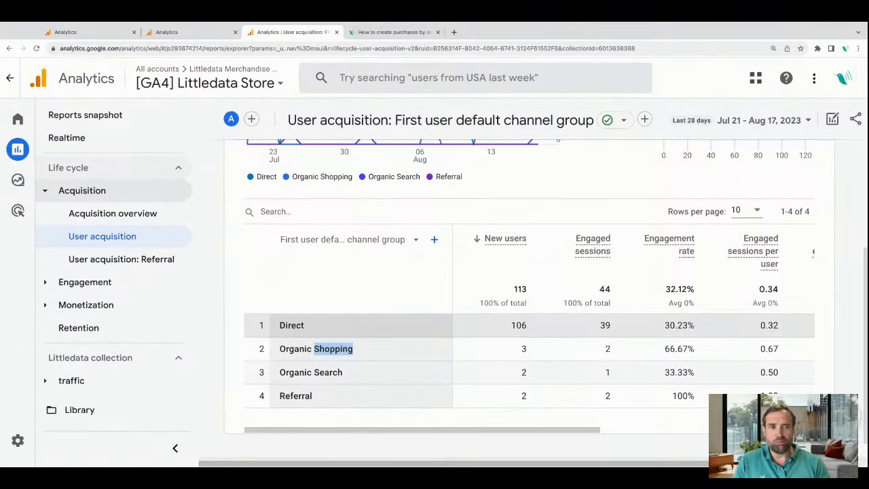
left_click(847, 233)
key("ctrl+minus")
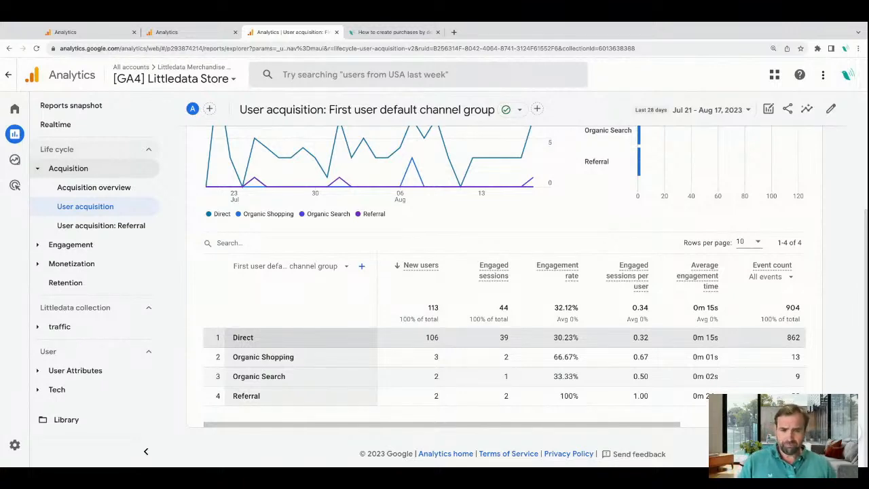
Set the date range of the User acquisition report to the last 12 months.
scroll(292, 339, "up", 5)
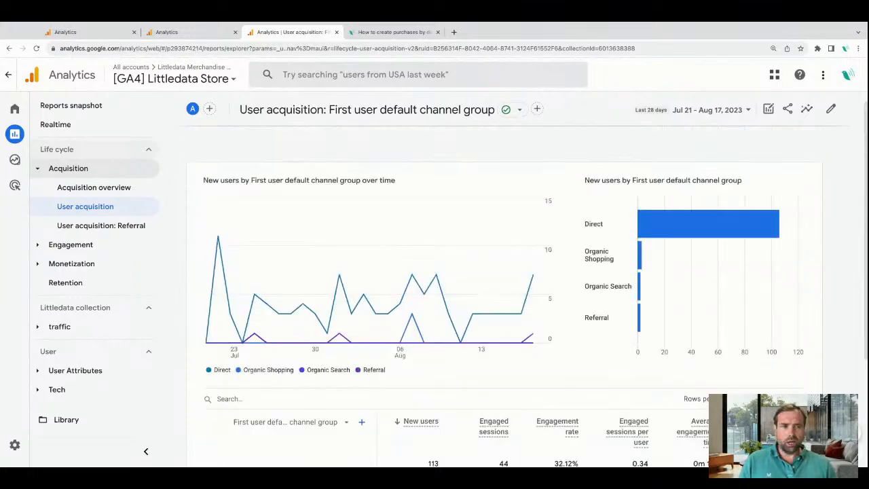
left_click(772, 110)
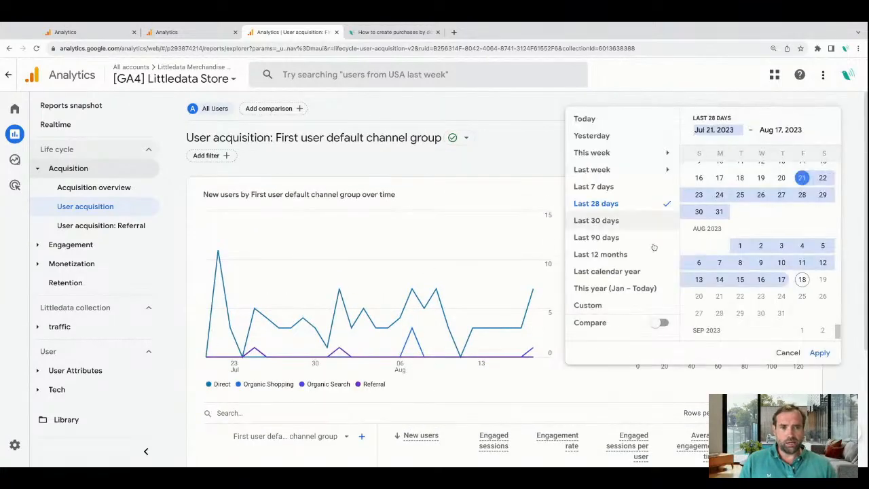
left_click(614, 255)
left_click(818, 351)
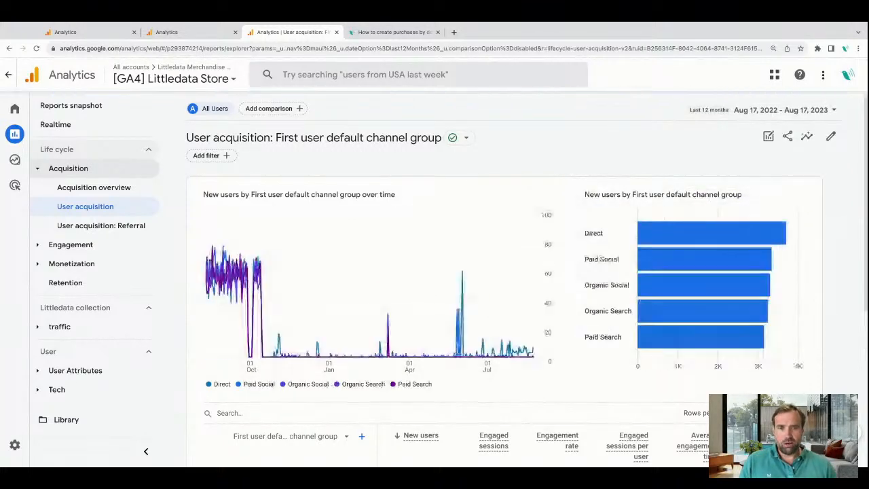
Change the primary dimension of the User acquisition table to First user source.
scroll(450, 383, "down", 2)
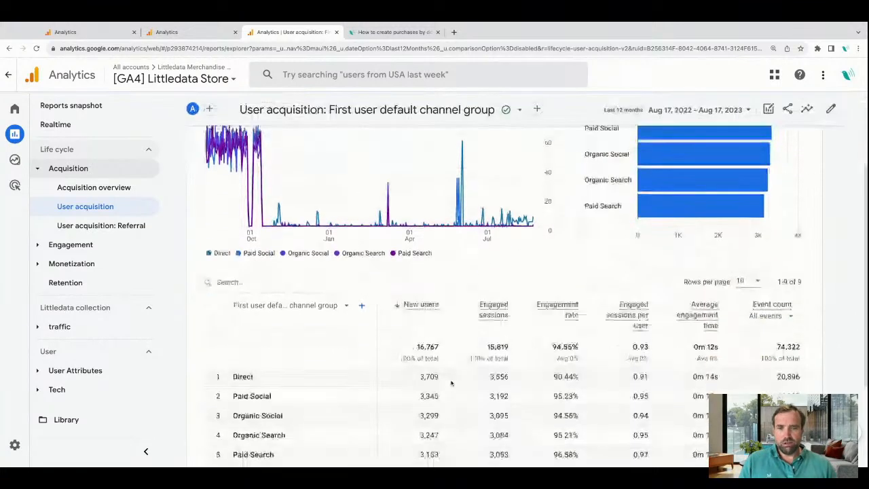
scroll(451, 382, "down", 3)
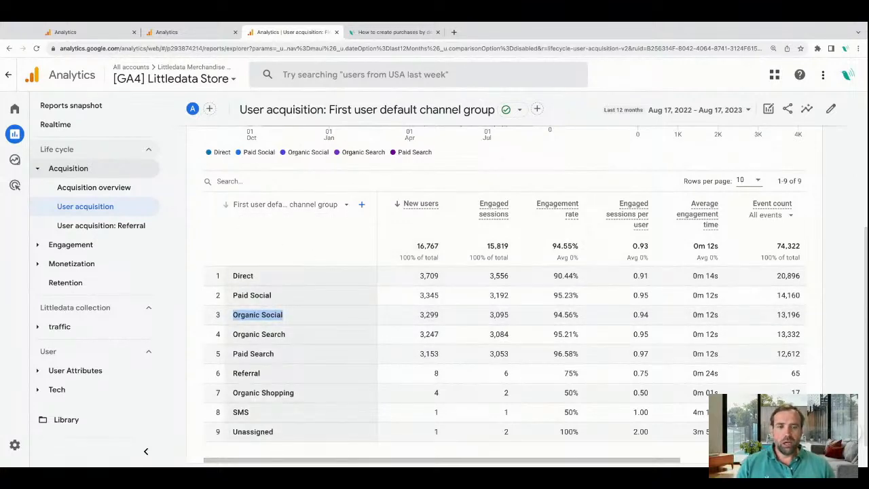
left_click(346, 205)
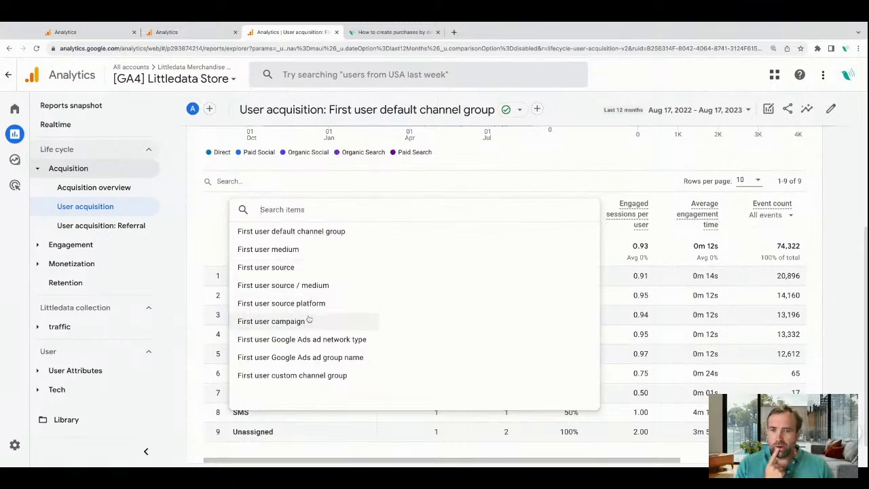
left_click(303, 268)
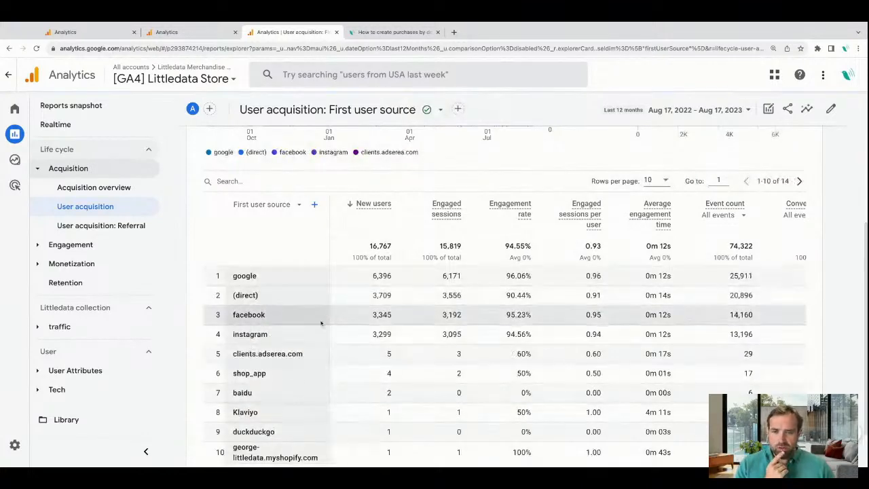
Filter the User acquisition report to First user default channel group exactly matching Organic Search.
scroll(330, 311, "up", 3)
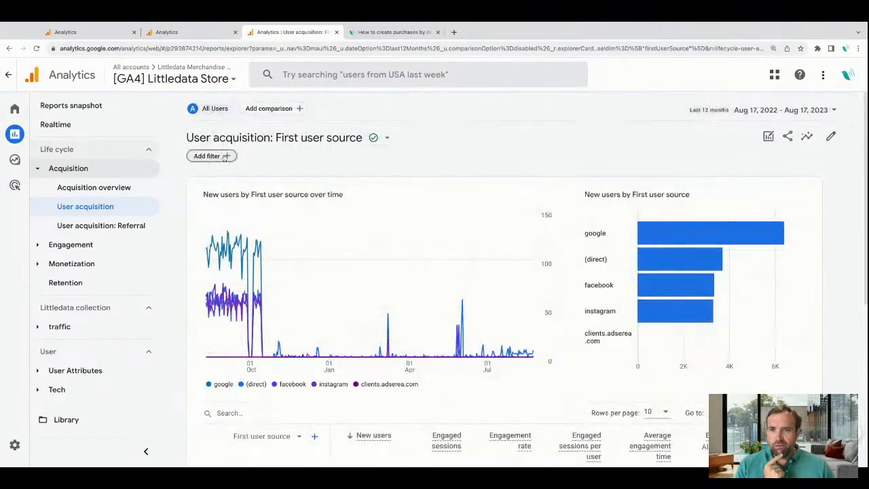
left_click(209, 155)
left_click(760, 180)
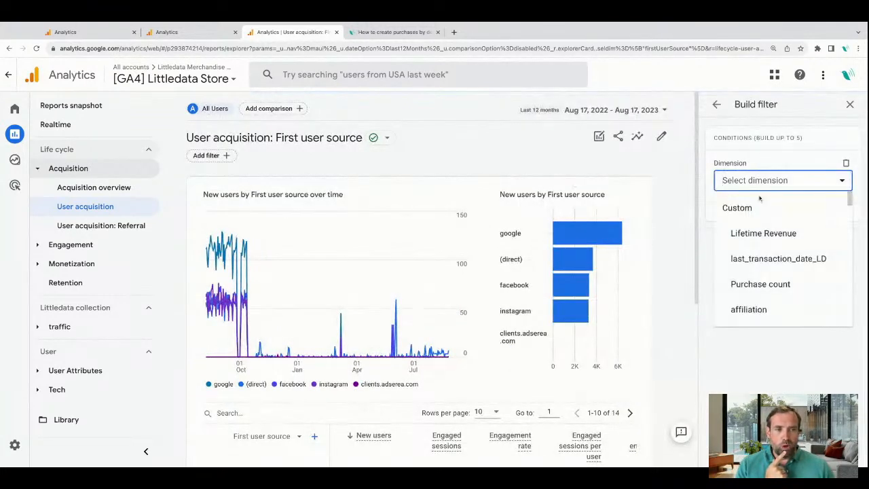
type("user")
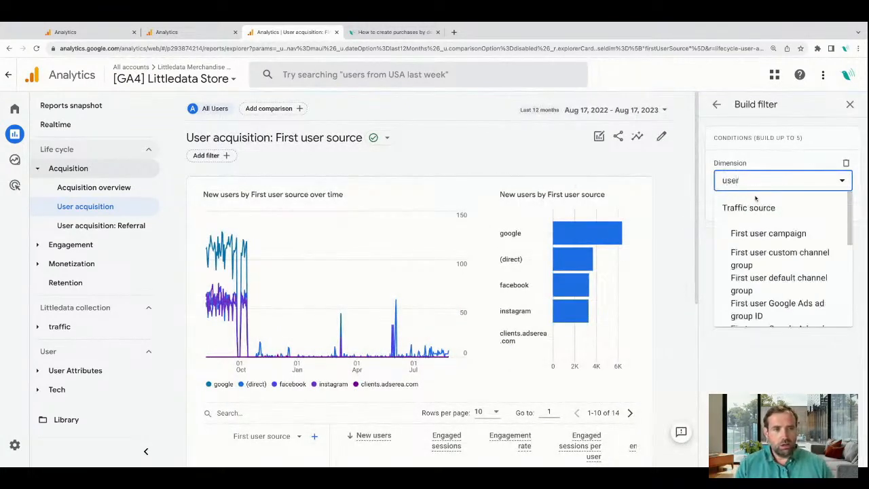
left_click(811, 278)
left_click(765, 219)
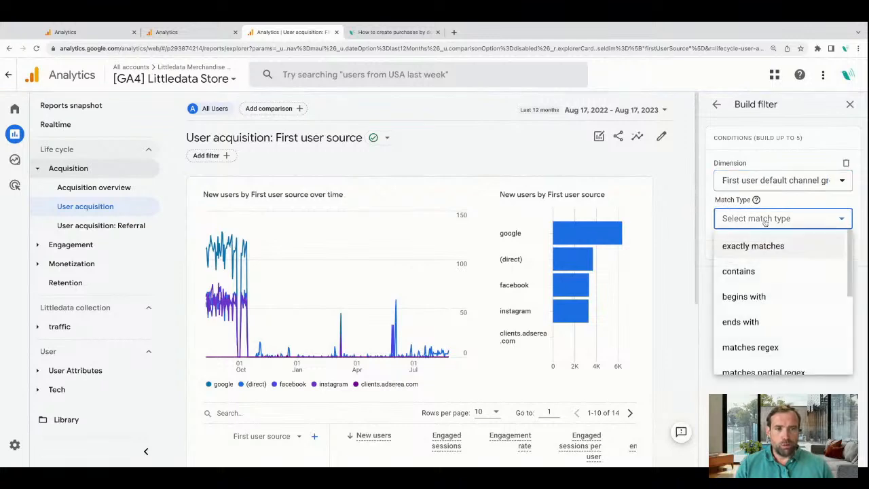
left_click(753, 245)
left_click(751, 256)
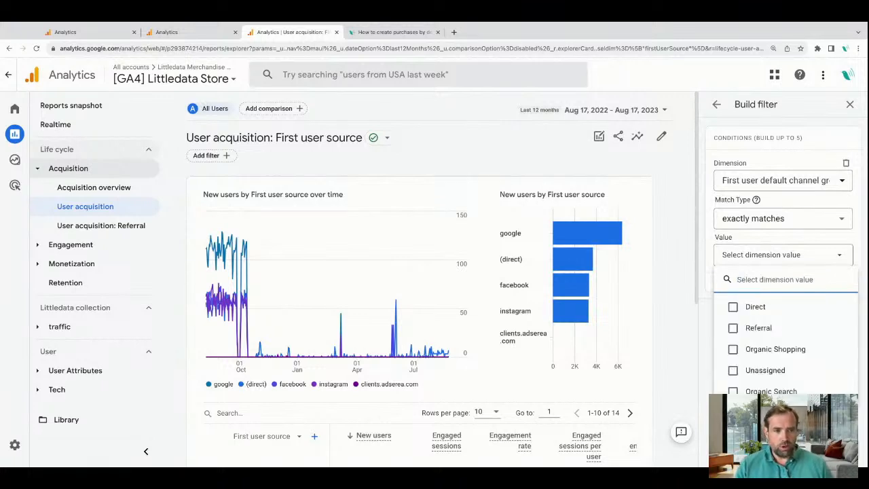
left_click(770, 390)
left_click(780, 238)
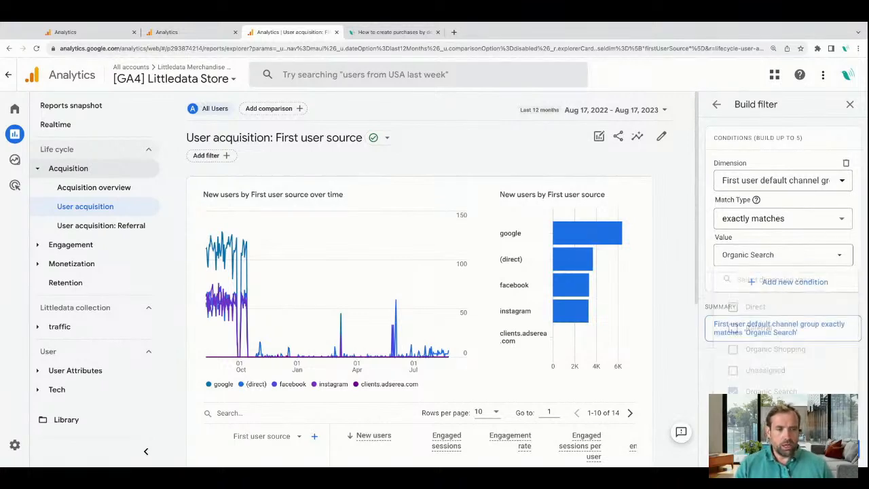
left_click(840, 449)
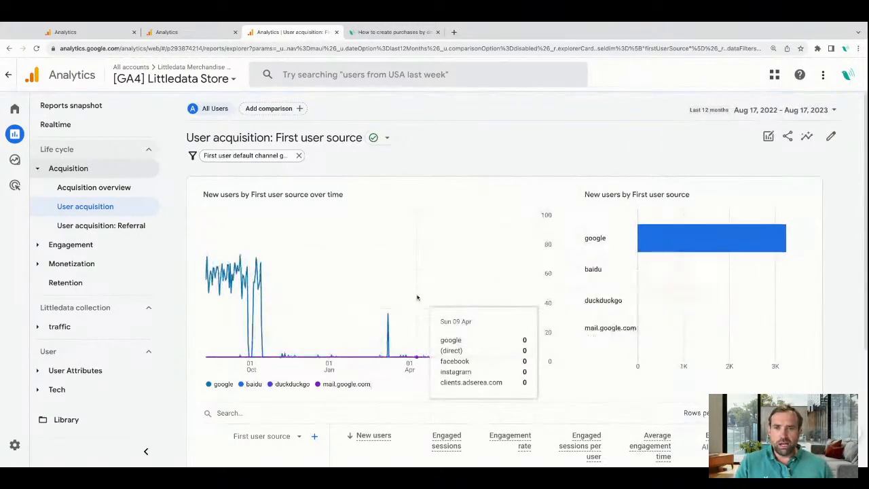
Check the filtered sources, reopen the unfiltered User acquisition report and open it for customization.
scroll(346, 201, "down", 3)
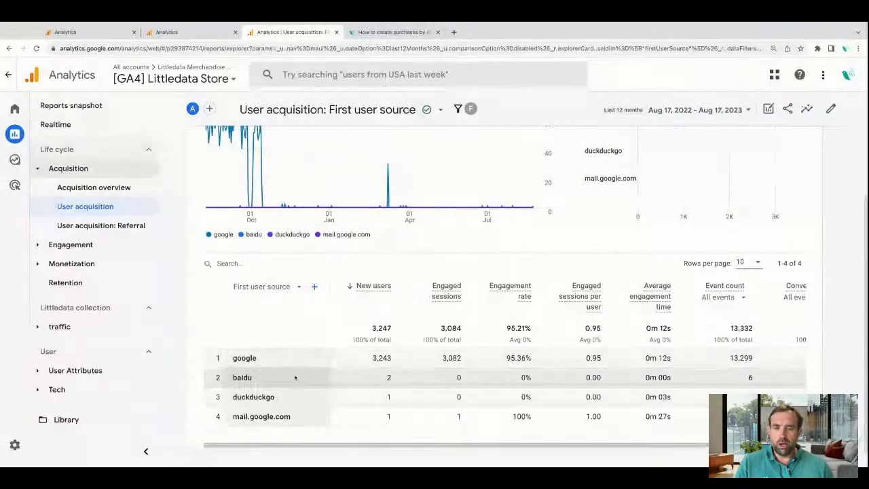
scroll(295, 377, "up", 2)
scroll(278, 366, "down", 1)
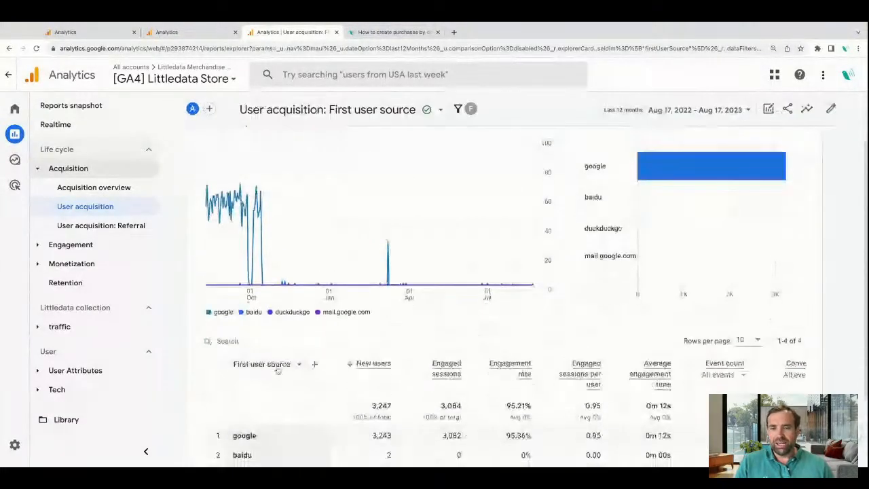
scroll(277, 367, "up", 1)
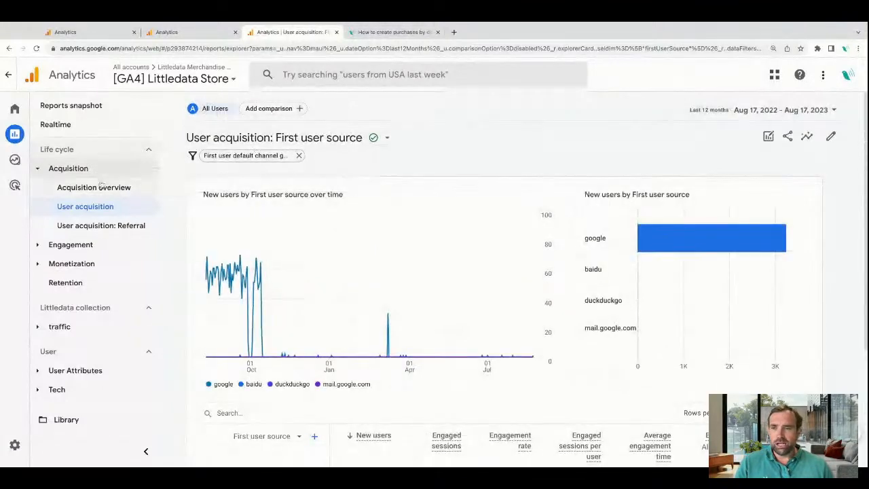
left_click(94, 207)
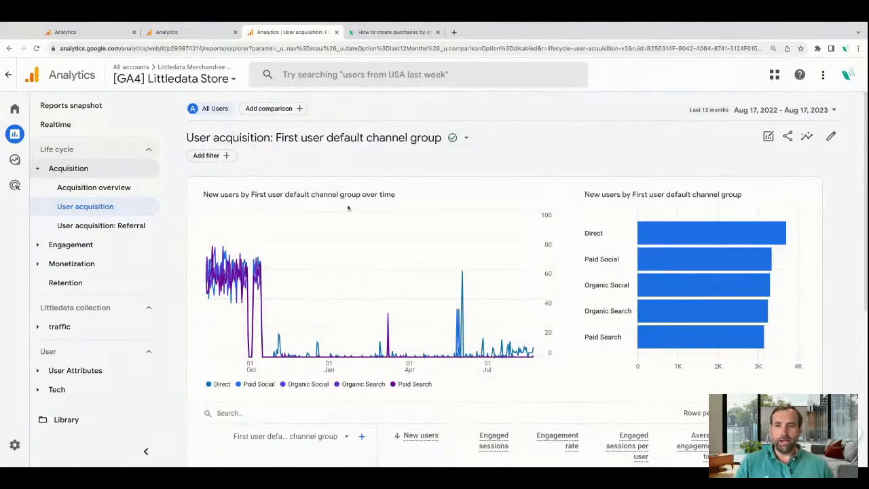
left_click(830, 136)
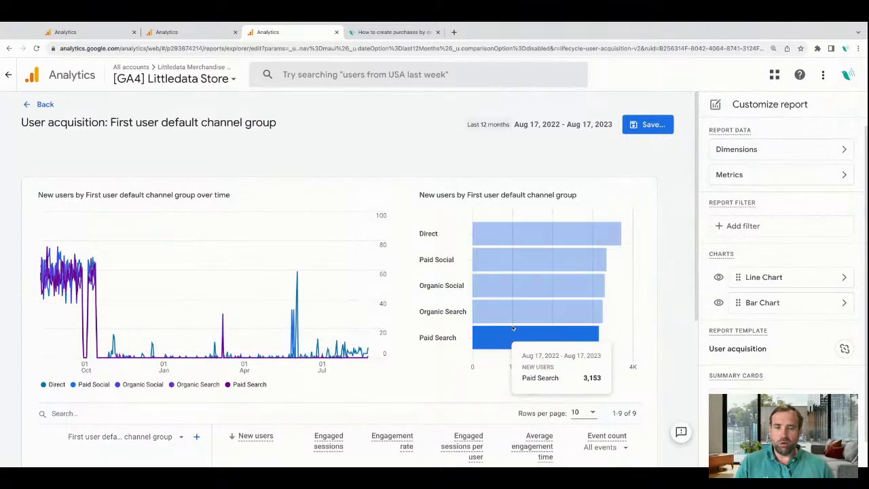
Add a report filter that includes only First user default channel group exactly matching Organic Search.
scroll(513, 328, "down", 2)
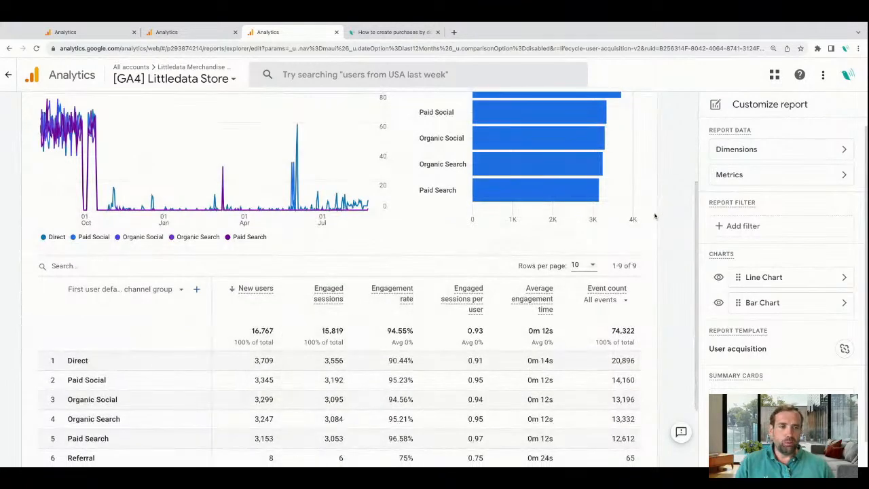
left_click(725, 225)
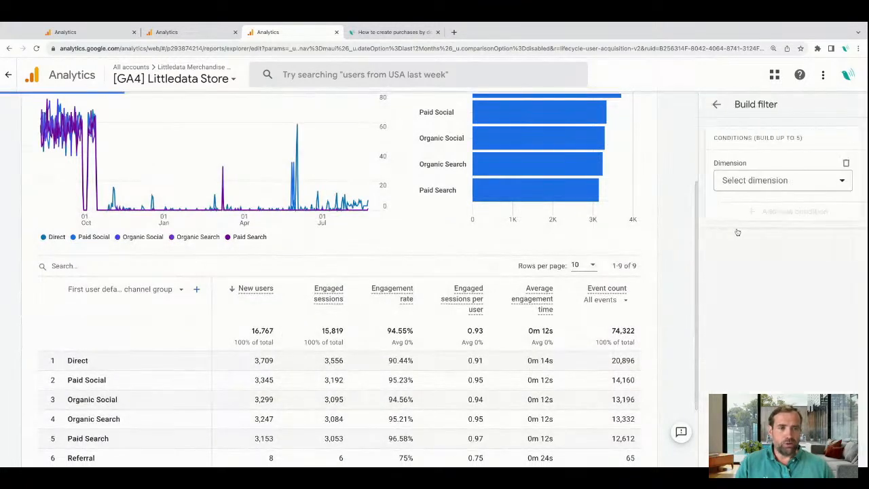
left_click(762, 180)
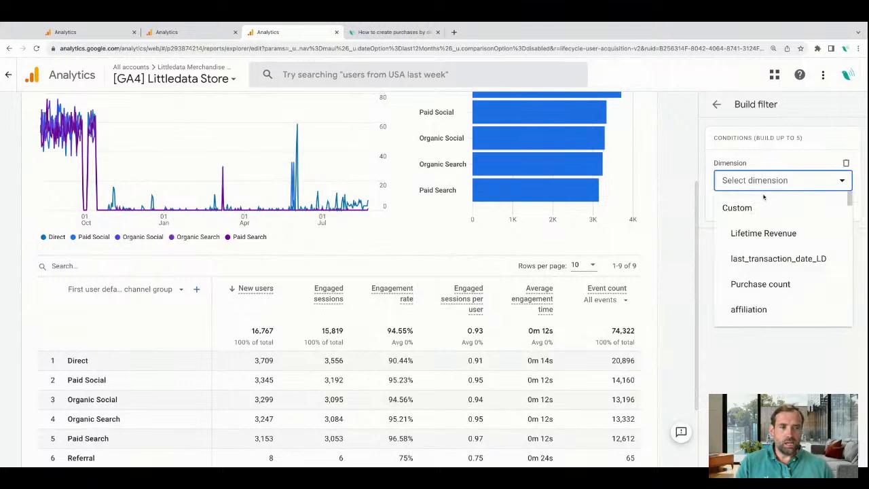
type("user")
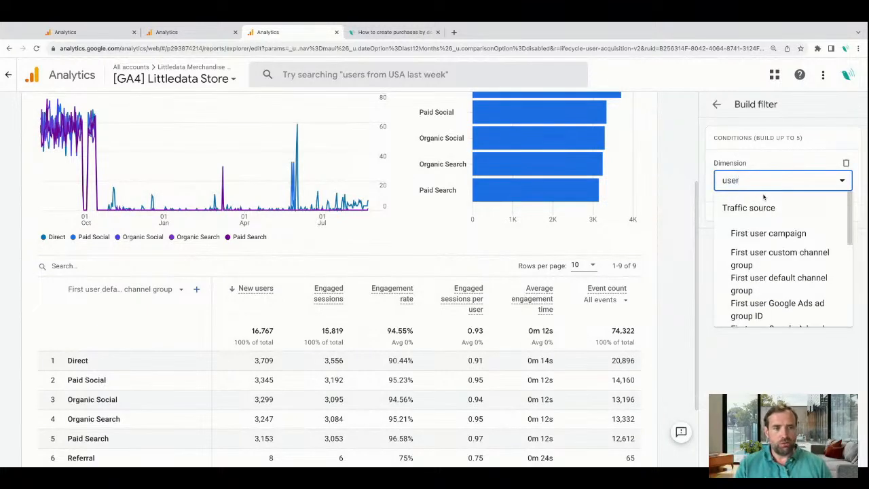
left_click(787, 282)
left_click(763, 221)
left_click(757, 251)
left_click(760, 256)
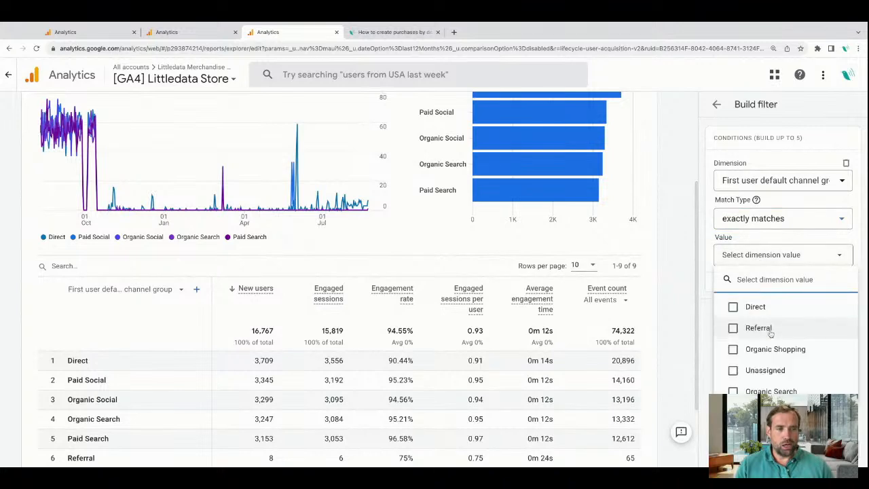
left_click(767, 391)
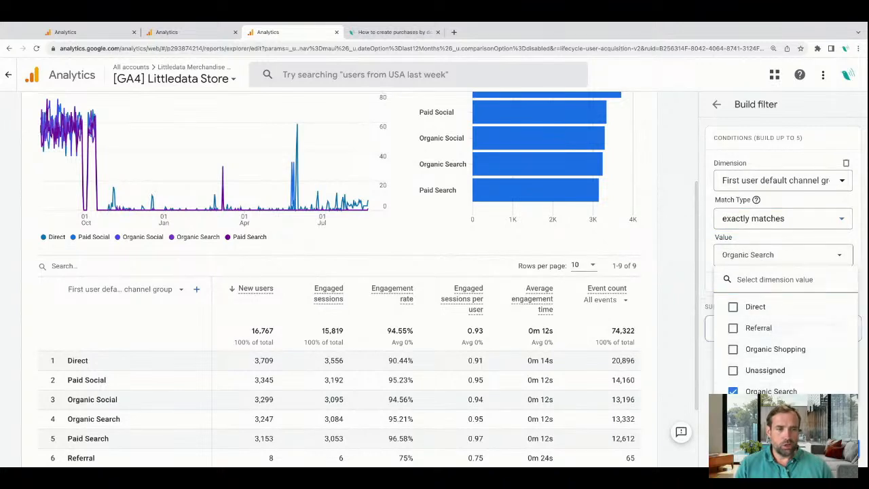
left_click(840, 448)
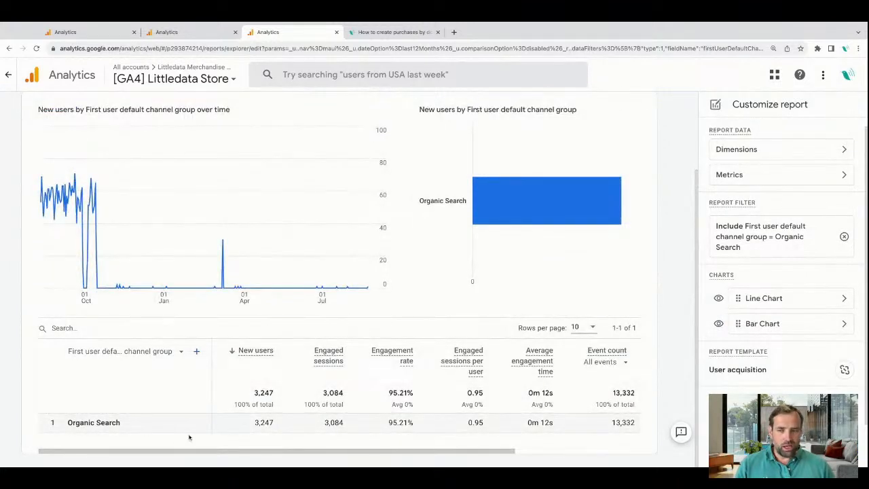
Hide the bar chart and add Landing page + query string as the report's default primary dimension.
mouse_move(478, 180)
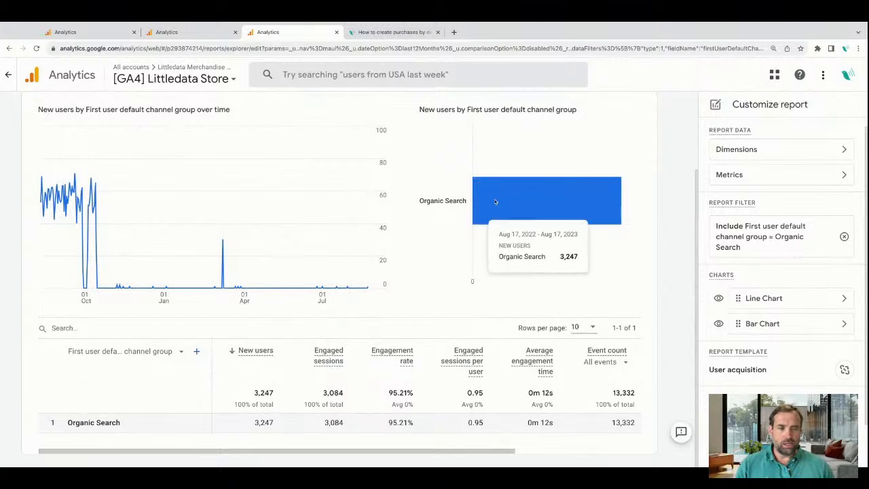
left_click(719, 324)
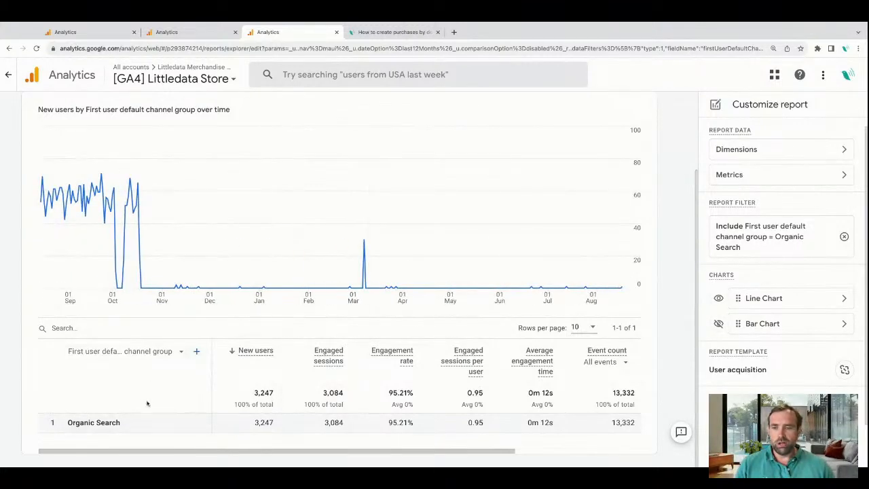
left_click(746, 152)
scroll(762, 364, "down", 1)
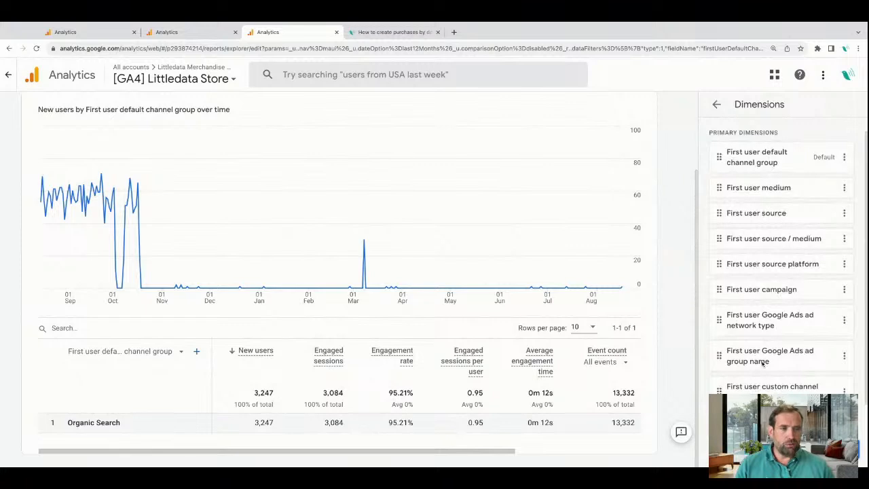
scroll(781, 285, "up", 1)
scroll(780, 285, "down", 1)
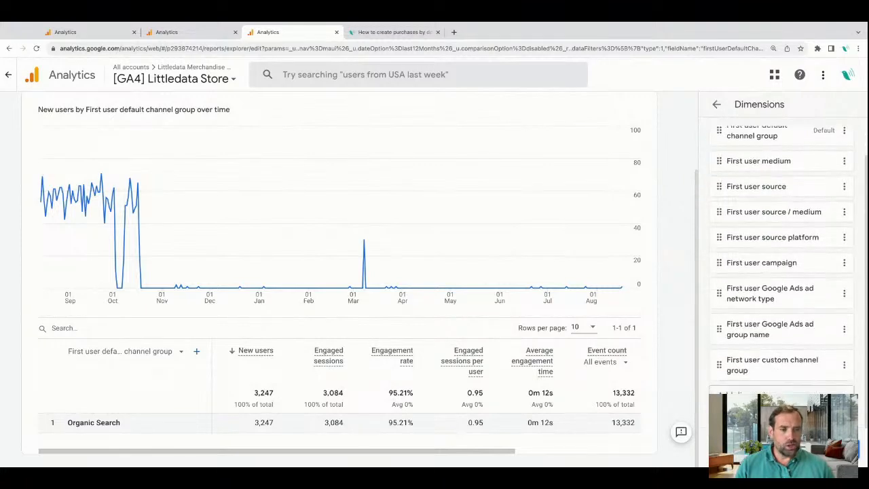
left_click(760, 392)
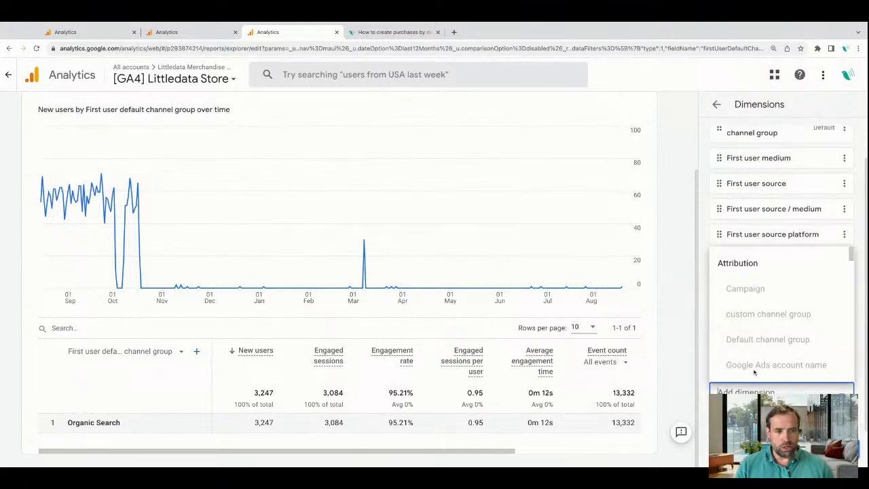
type("lan")
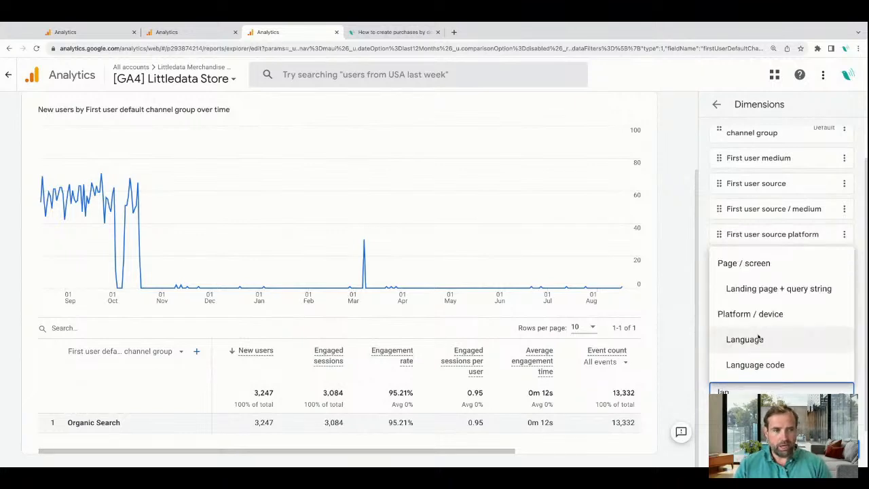
left_click(803, 297)
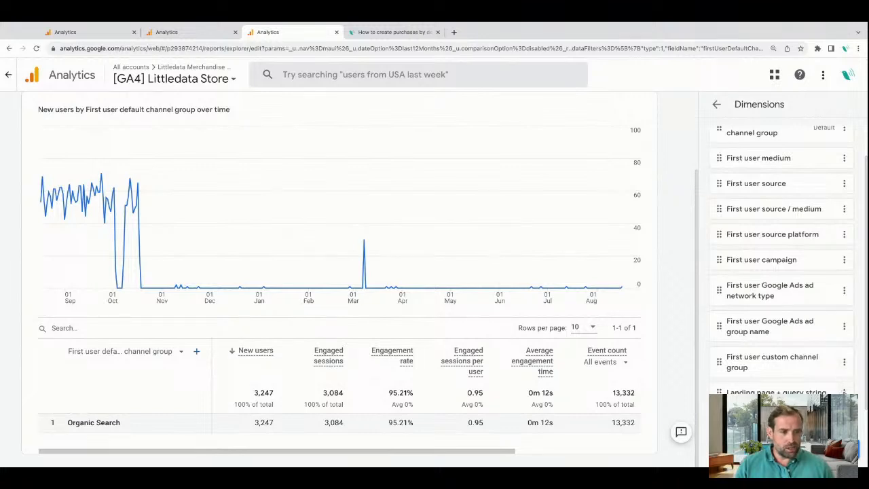
left_click(810, 414)
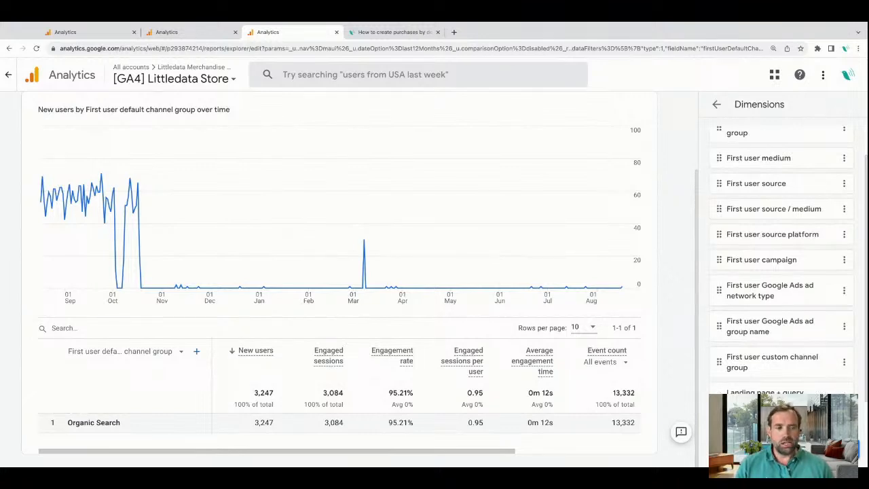
left_click(839, 448)
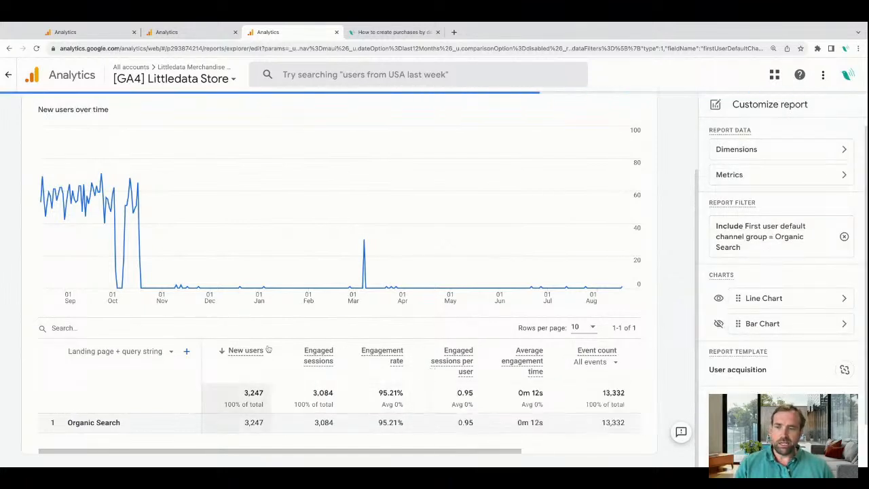
Examine the new users and engagement figures for each landing page in the Organic Search table and chart.
scroll(268, 349, "down", 1)
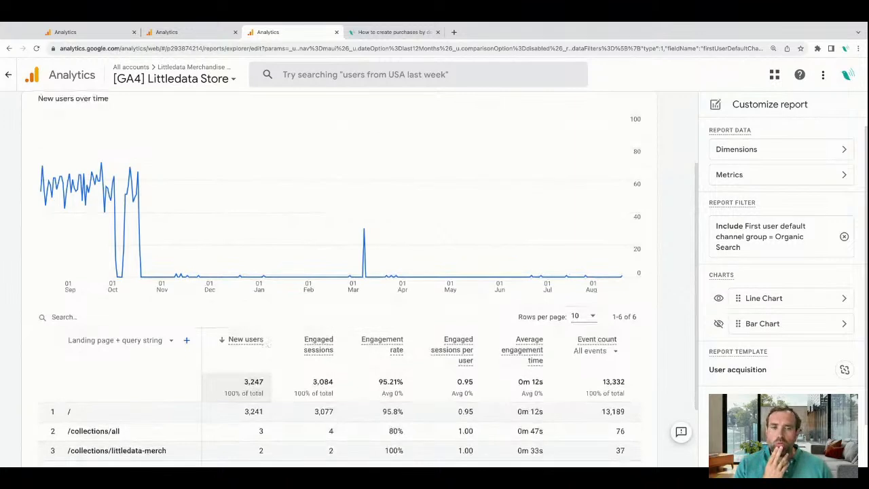
scroll(178, 382, "down", 2)
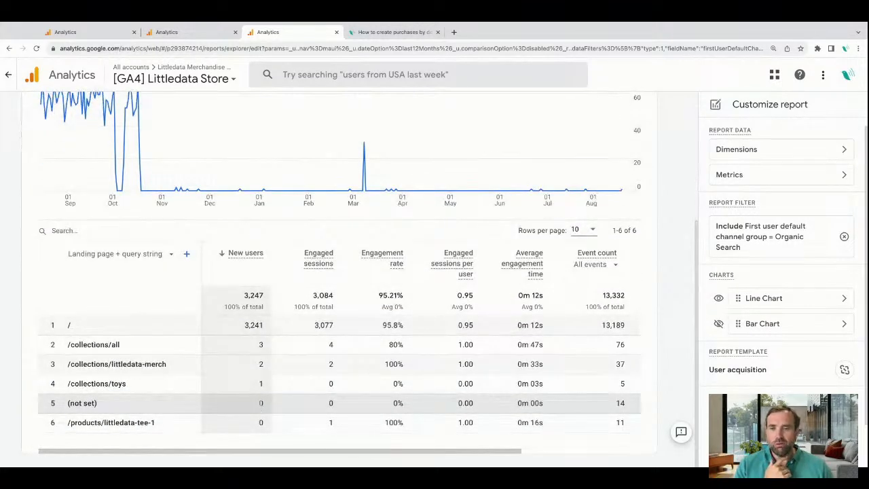
double_click(248, 326)
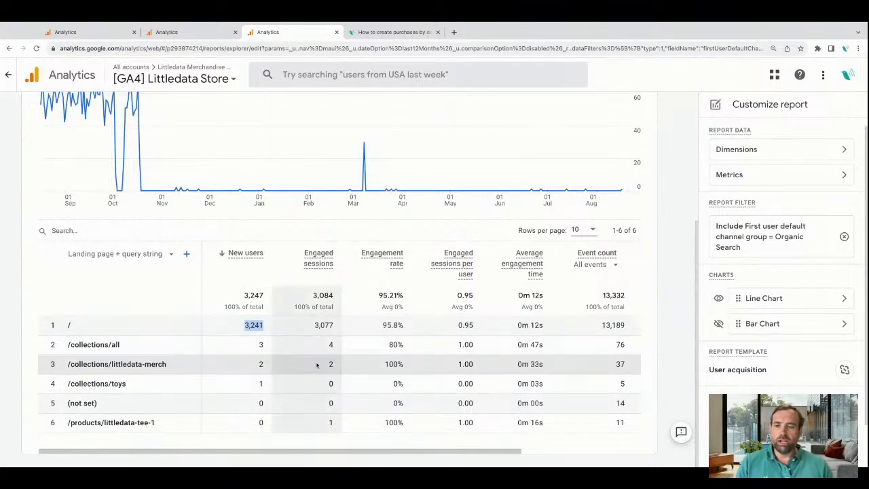
scroll(316, 365, "up", 3)
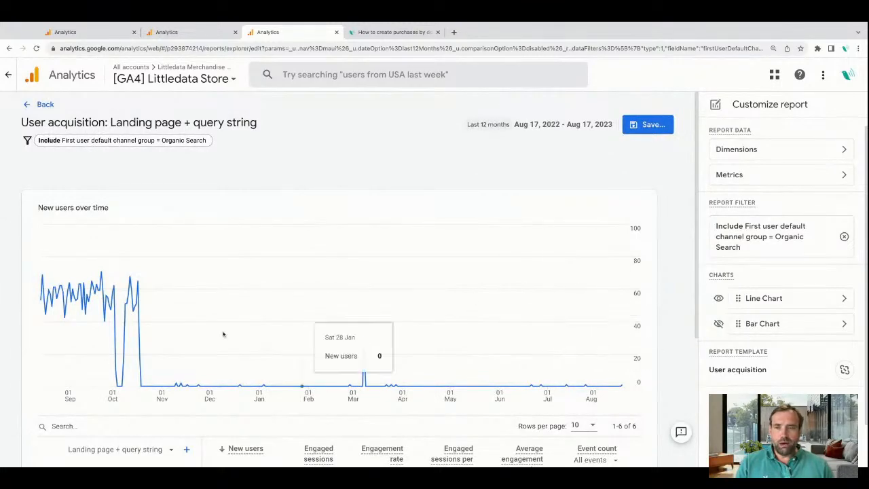
scroll(467, 383, "down", 3)
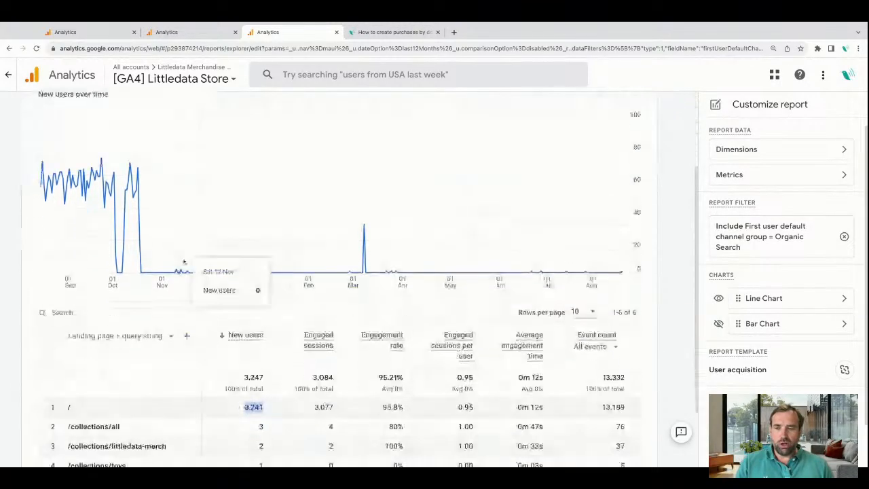
scroll(125, 398, "down", 2)
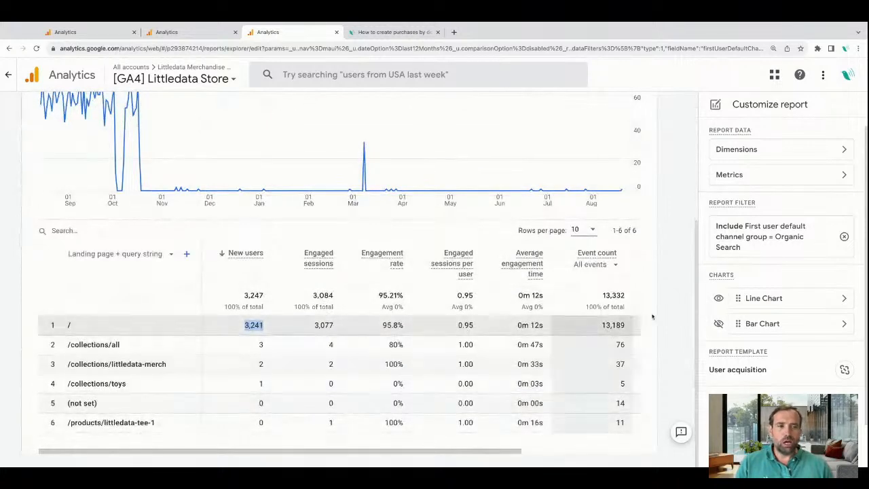
Remove Engaged sessions per user, Average engagement time, Event count and Engagement rate from the report's metrics.
left_click(811, 176)
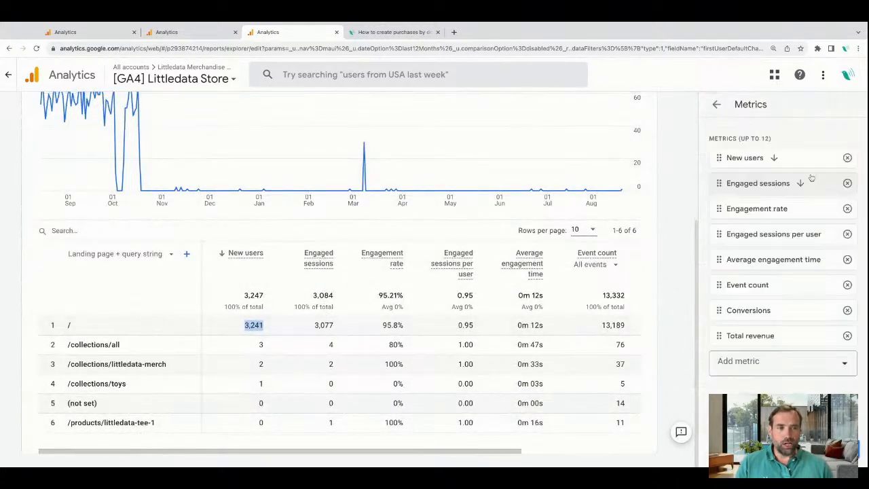
left_click(847, 234)
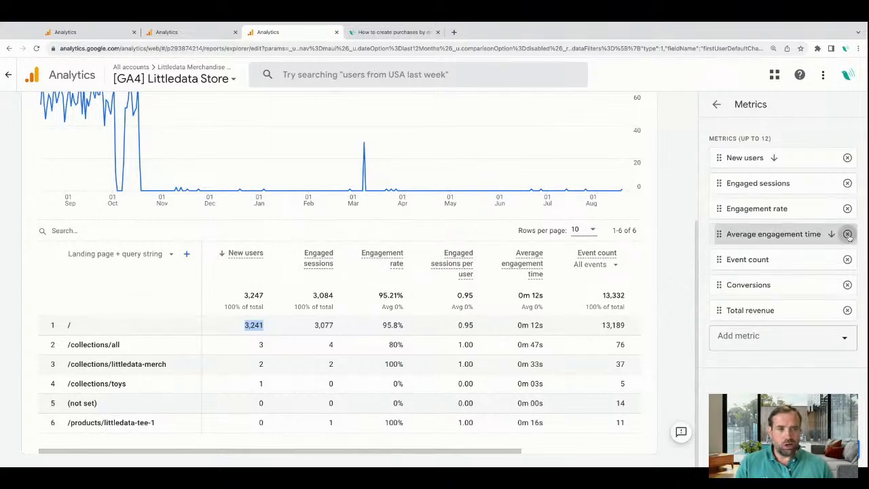
left_click(847, 234)
left_click(846, 234)
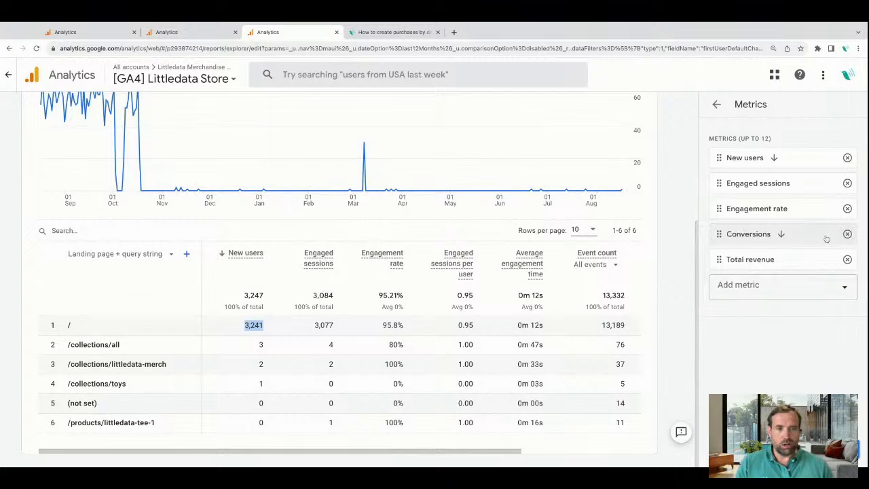
left_click(847, 209)
Add User conversion rate to the report's metrics and apply the revised metric selection.
left_click(800, 261)
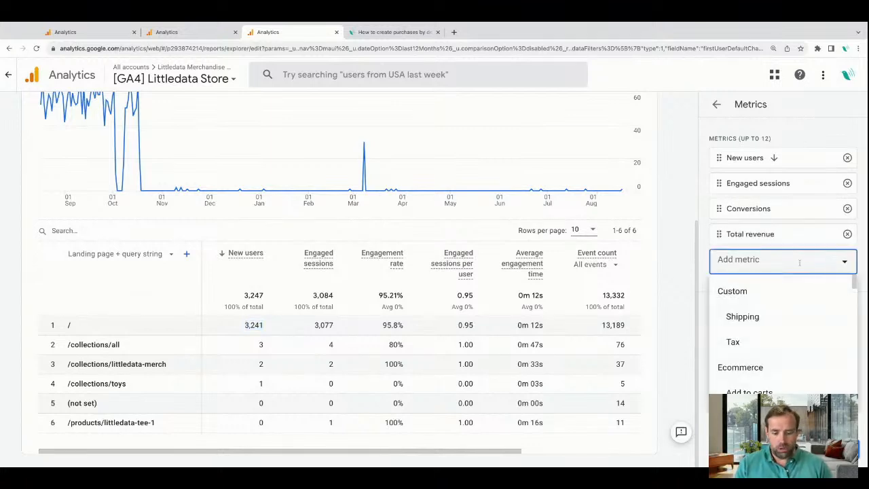
type("conver")
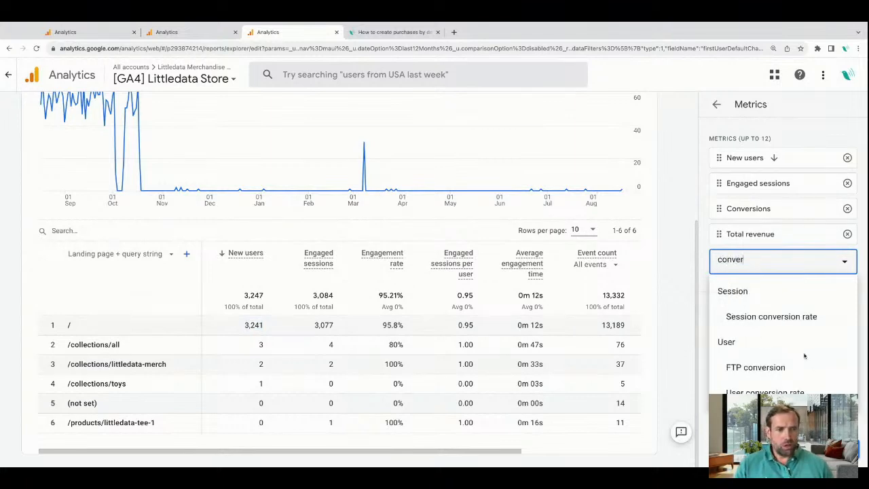
left_click(780, 393)
left_click(840, 449)
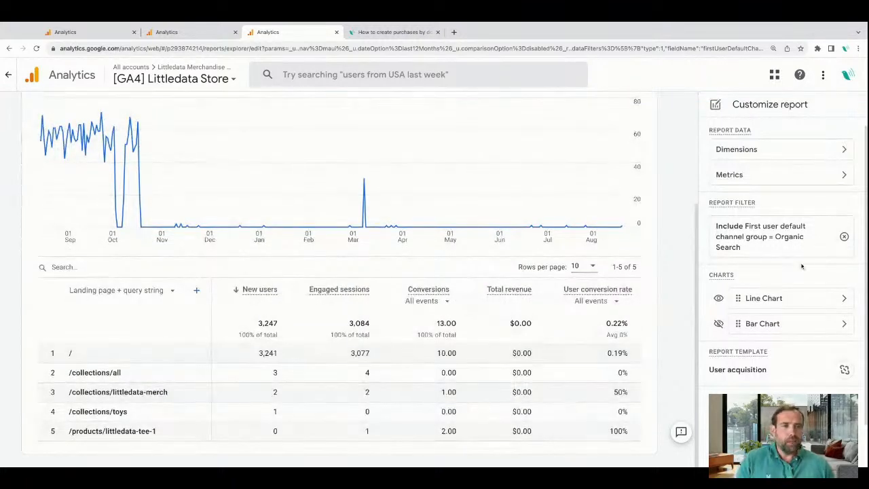
Save the customized report as a new report named "User acquisition: Organic Search" and return to its report view.
scroll(662, 190, "up", 3)
left_click(647, 127)
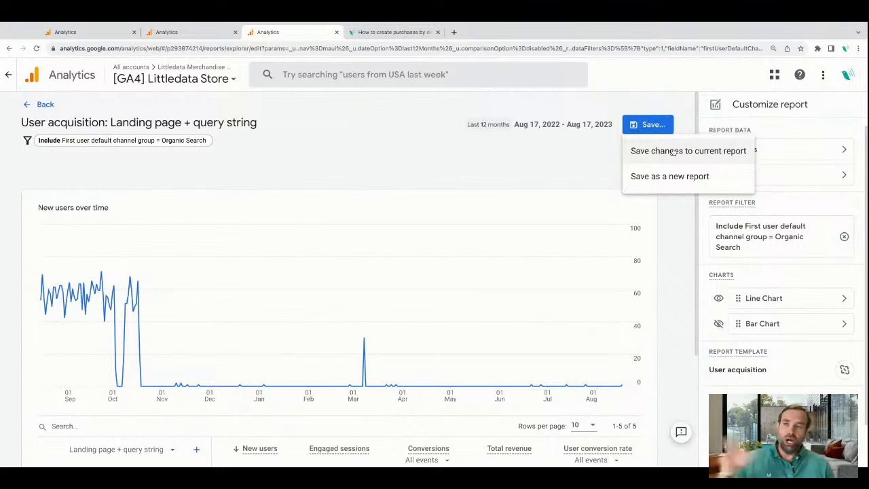
left_click(679, 182)
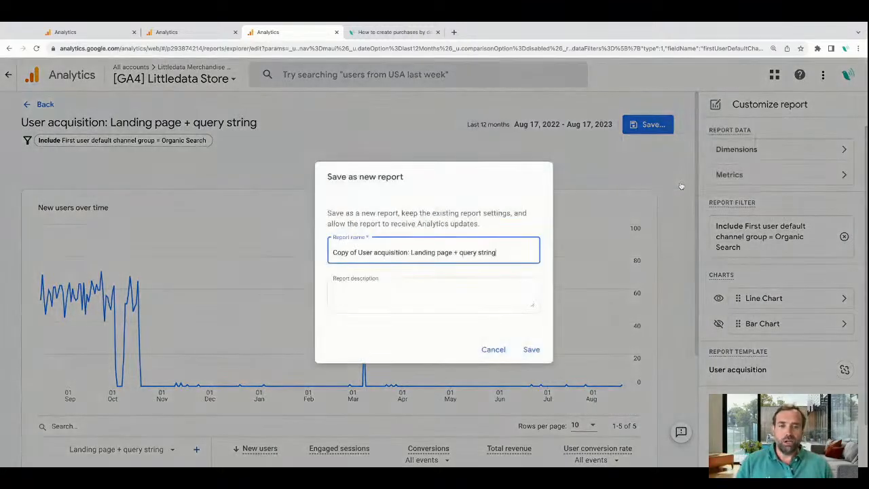
left_click_drag(363, 252, 332, 253)
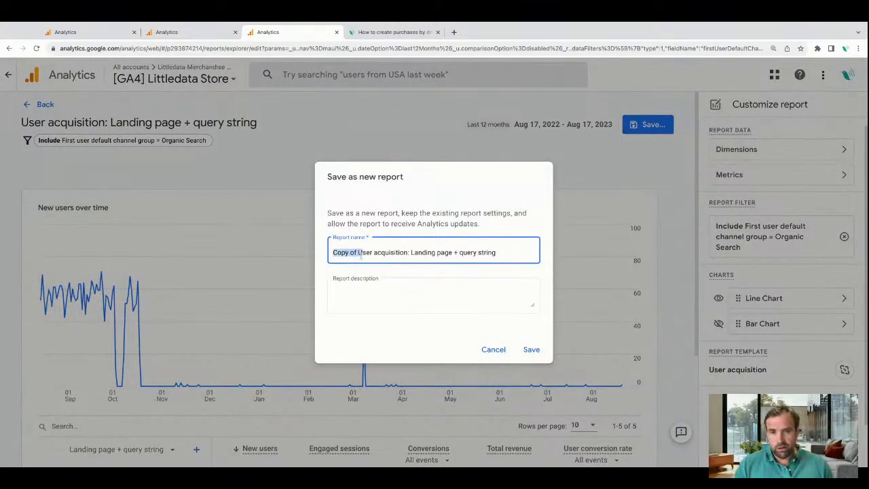
type("U")
left_click_drag(385, 252, 471, 252)
key("BackSpace")
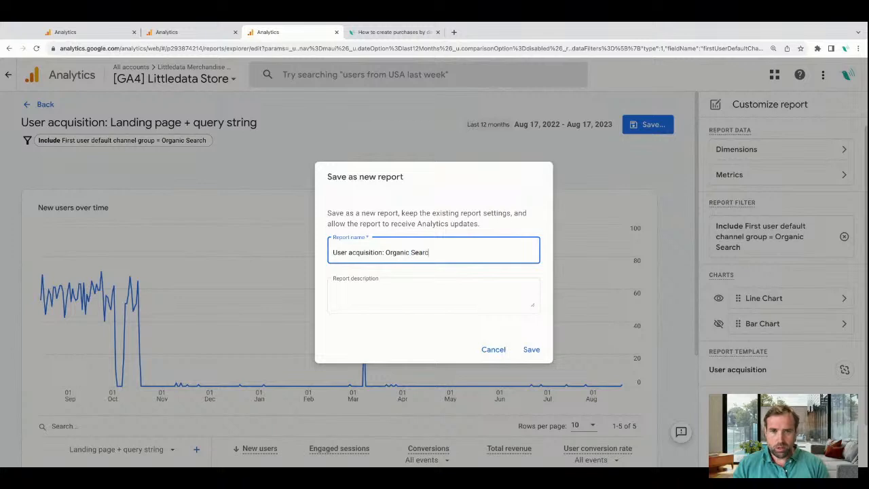
left_click(532, 348)
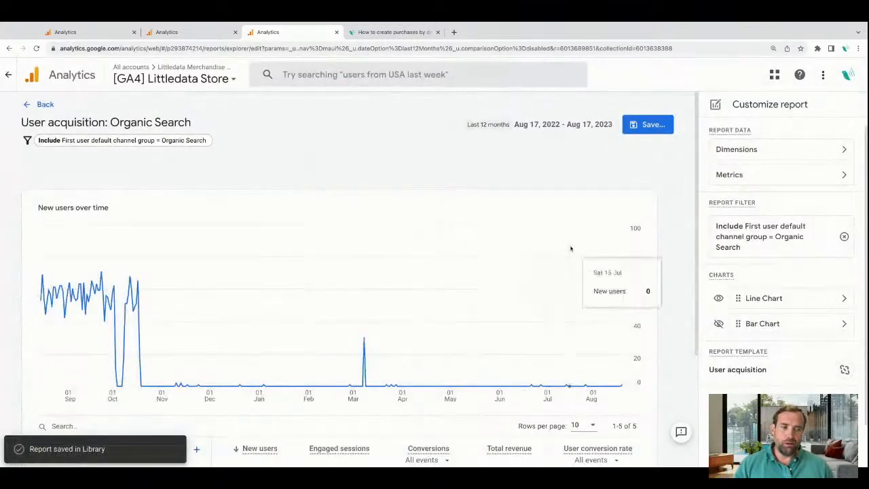
scroll(748, 346, "down", 1)
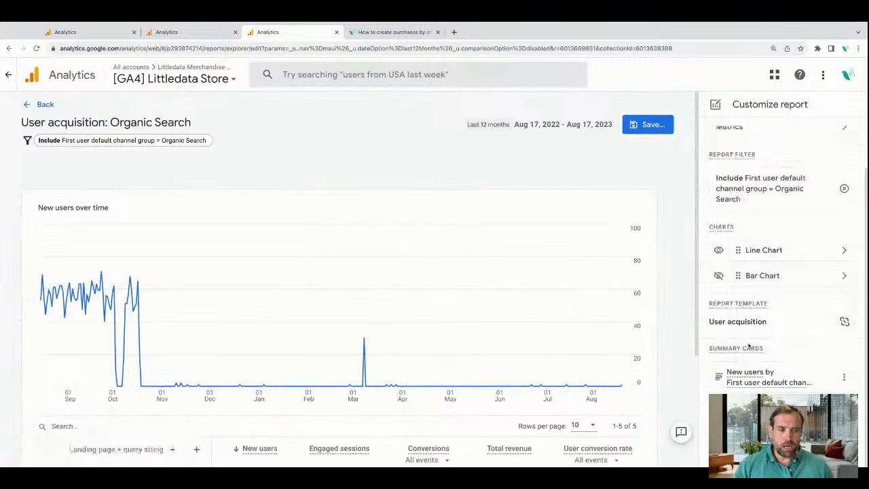
left_click(43, 104)
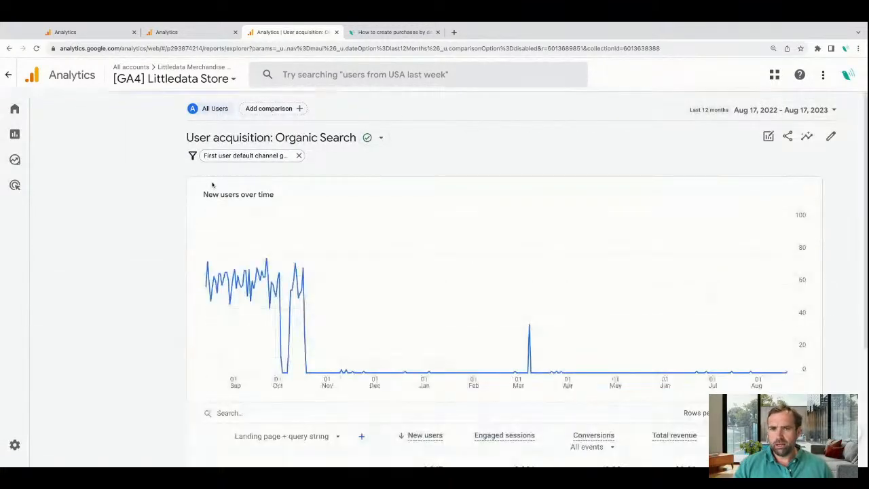
View the User acquisition: Referral report and the general User acquisition report in the Life cycle Acquisition topic.
left_click(29, 136)
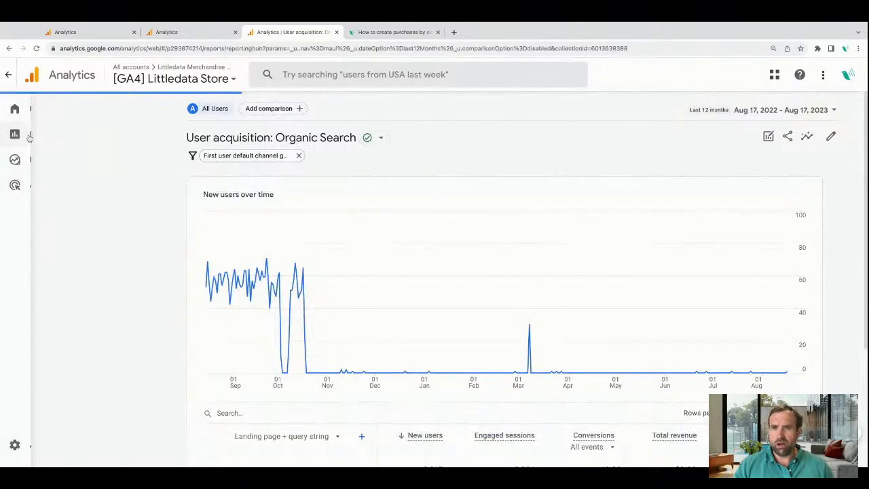
left_click(89, 169)
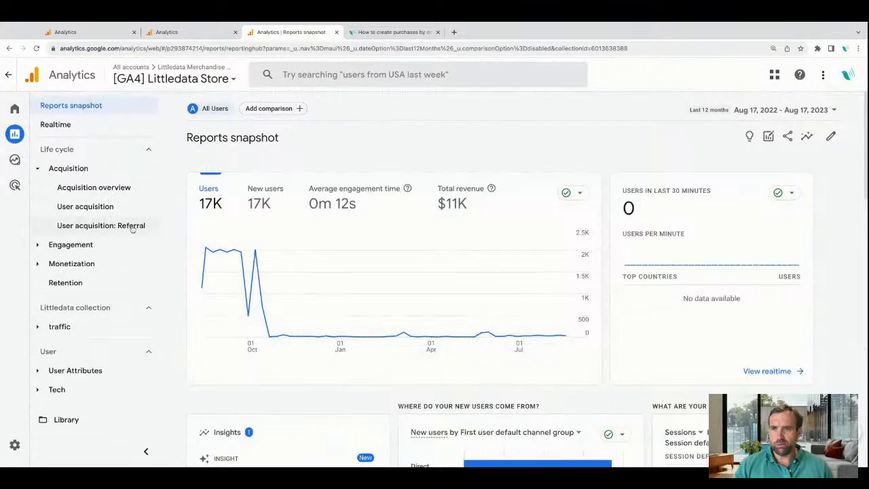
left_click(120, 226)
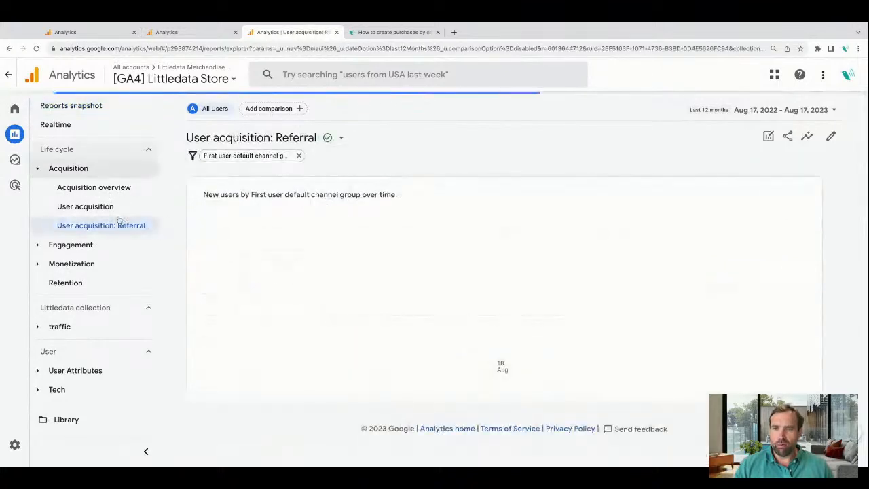
left_click(112, 207)
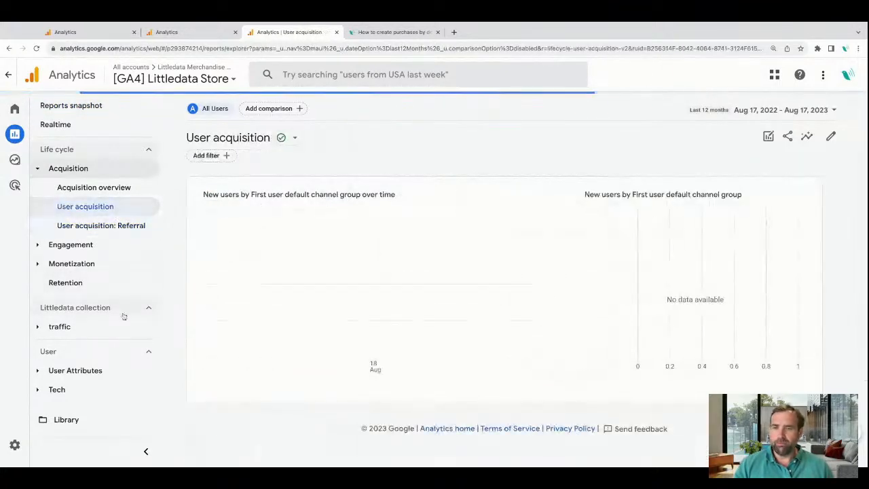
Open the Life cycle collection for editing from the report Library.
left_click(68, 420)
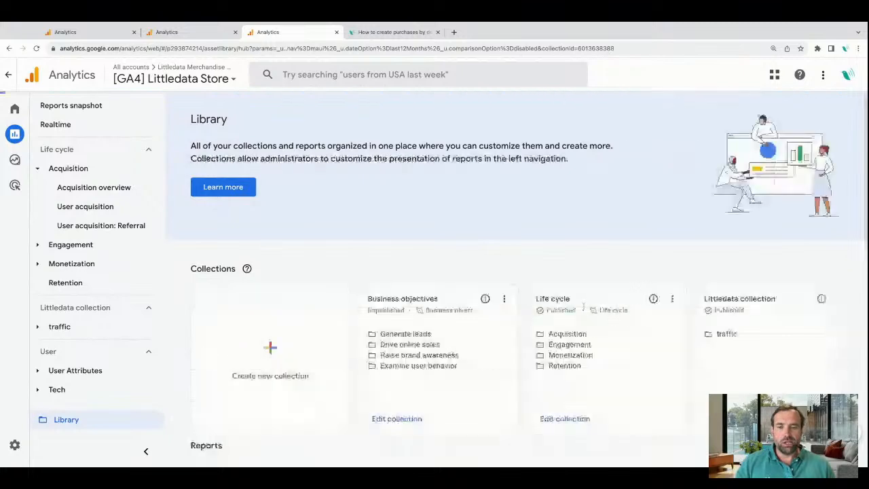
scroll(547, 367, "down", 1)
scroll(548, 367, "down", 2)
scroll(572, 294, "up", 1)
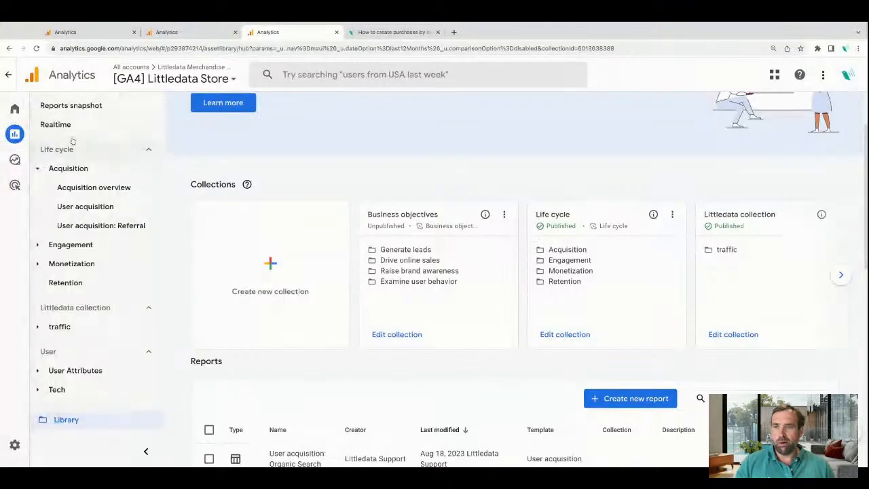
left_click(549, 333)
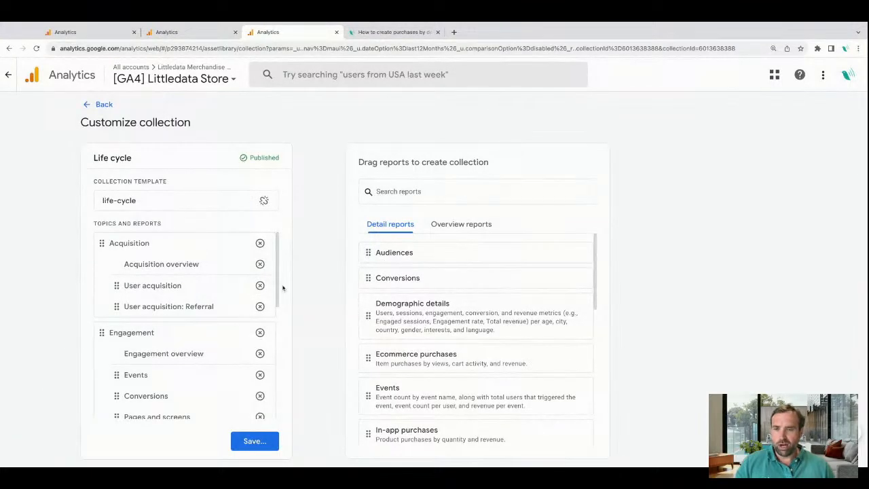
Find the User acquisition: Organic Search report and add it to the Acquisition topic between User acquisition and User acquisition: Referral.
left_click(407, 182)
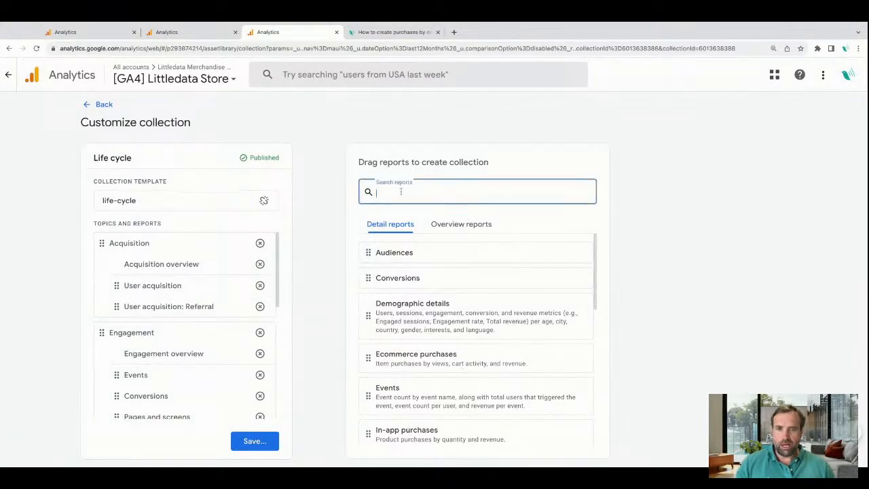
type("organ")
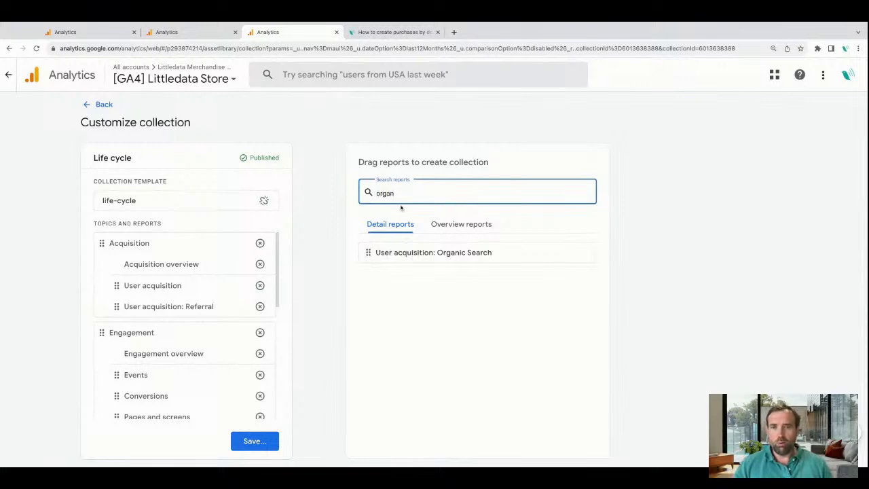
left_click_drag(367, 253, 126, 309)
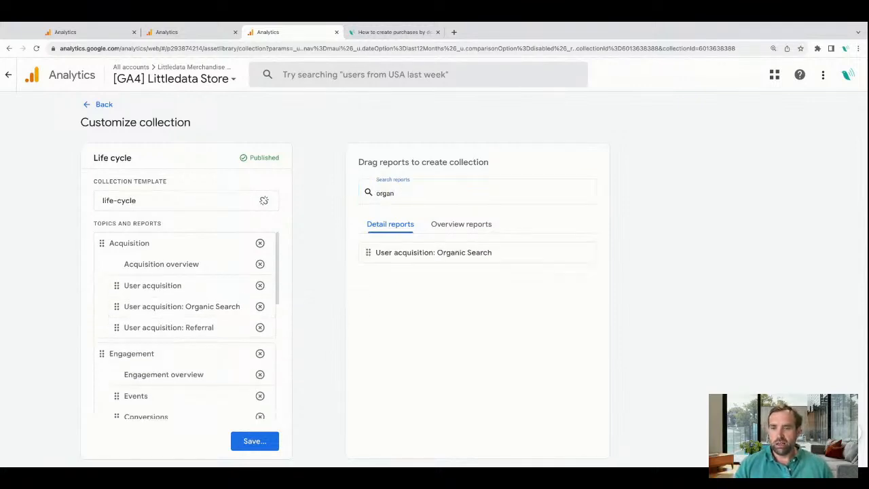
Save the changes to the current Life cycle collection and return to the Library.
left_click(252, 437)
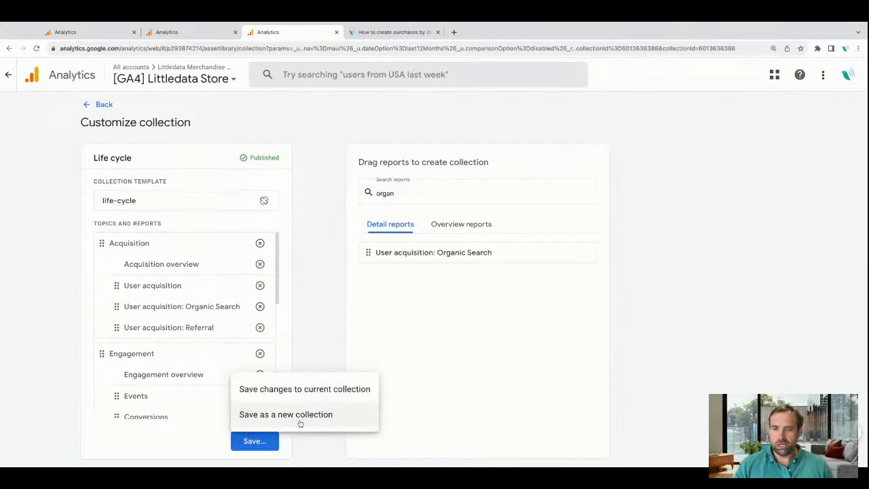
left_click(306, 389)
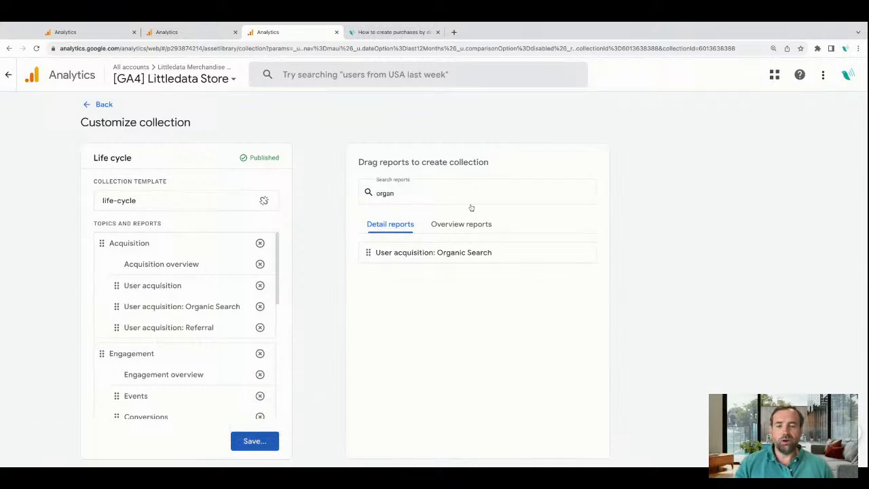
left_click(102, 105)
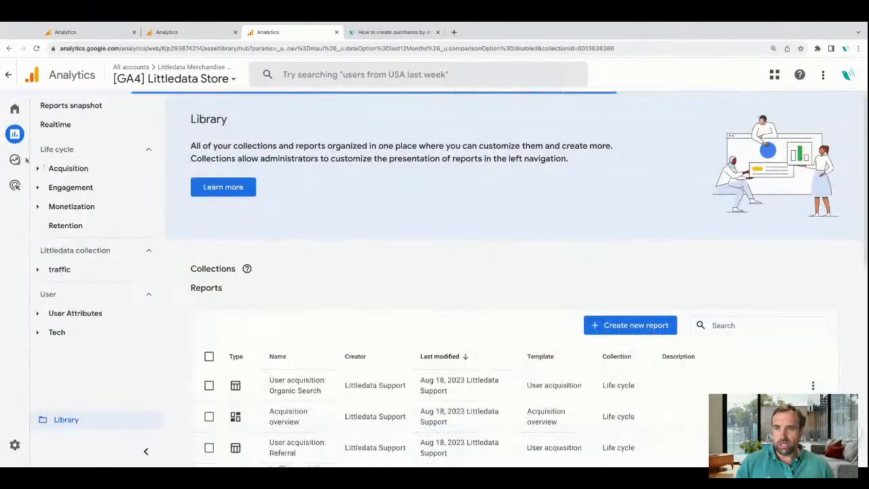
View the newly listed User acquisition: Organic Search report and the channel table of the User acquisition report.
left_click(61, 169)
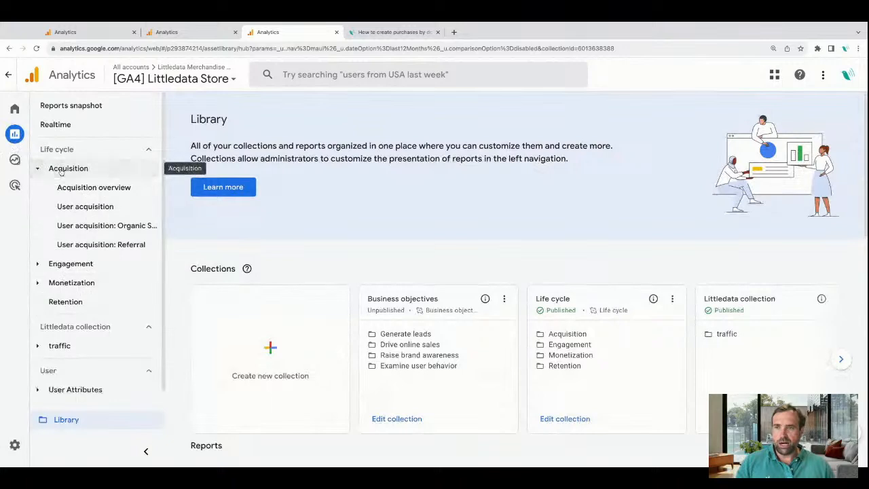
left_click(103, 228)
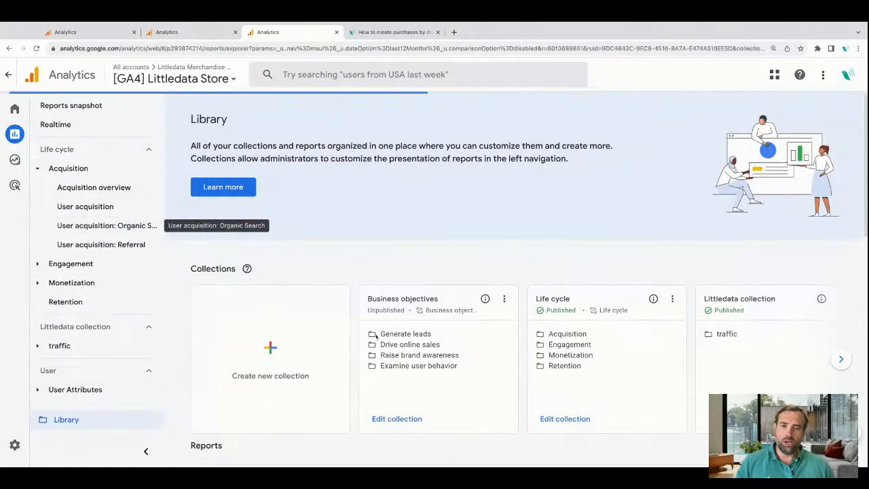
left_click(129, 207)
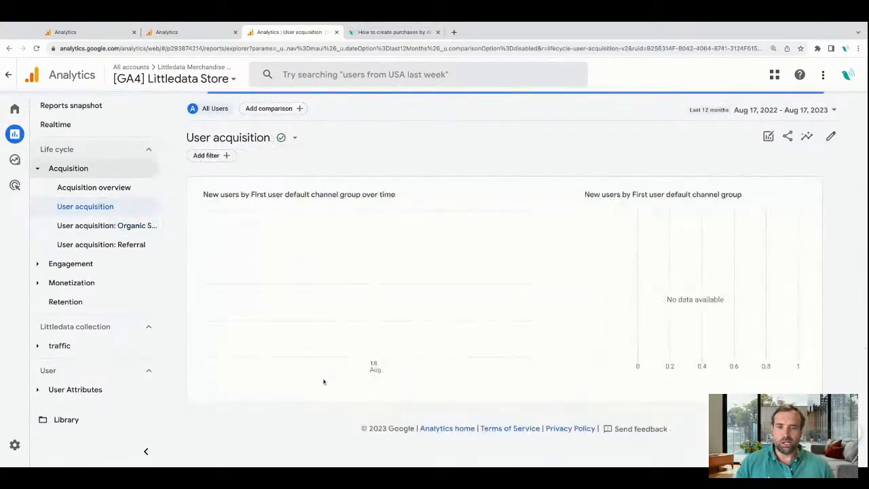
scroll(320, 380, "down", 3)
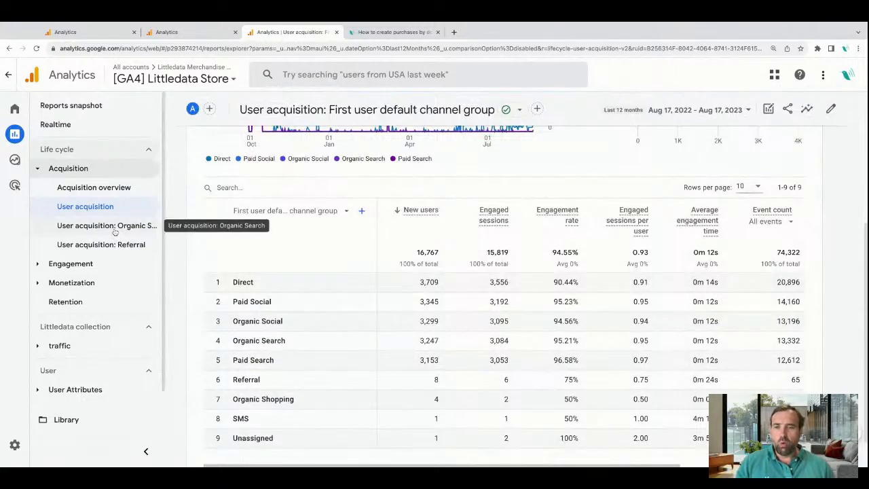
Review the cards of the Acquisition overview report and open it for customization.
left_click(106, 191)
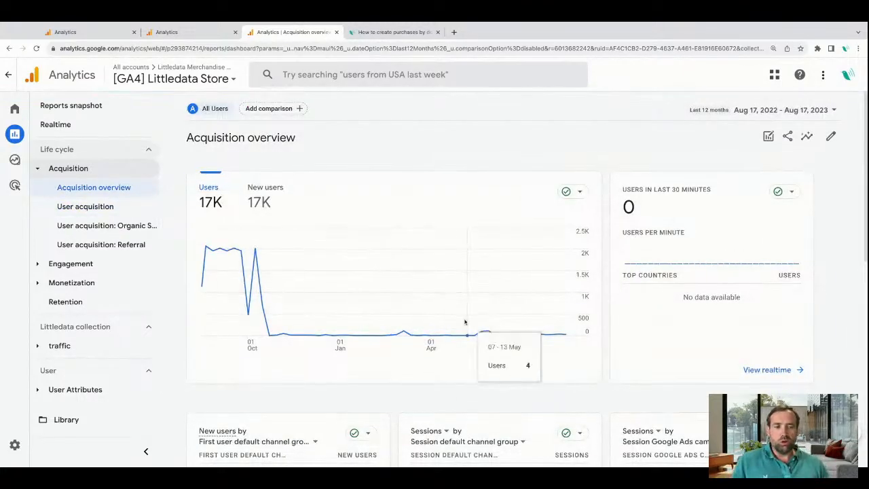
scroll(464, 320, "down", 5)
scroll(464, 321, "down", 2)
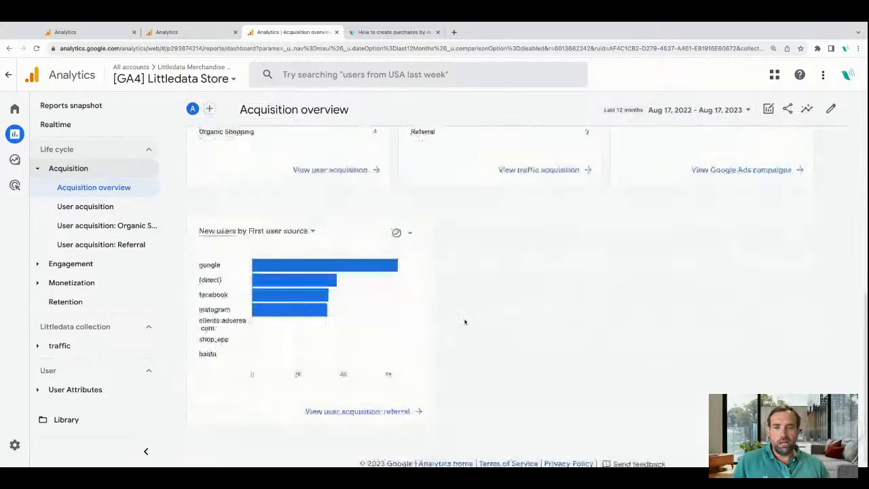
scroll(464, 321, "up", 7)
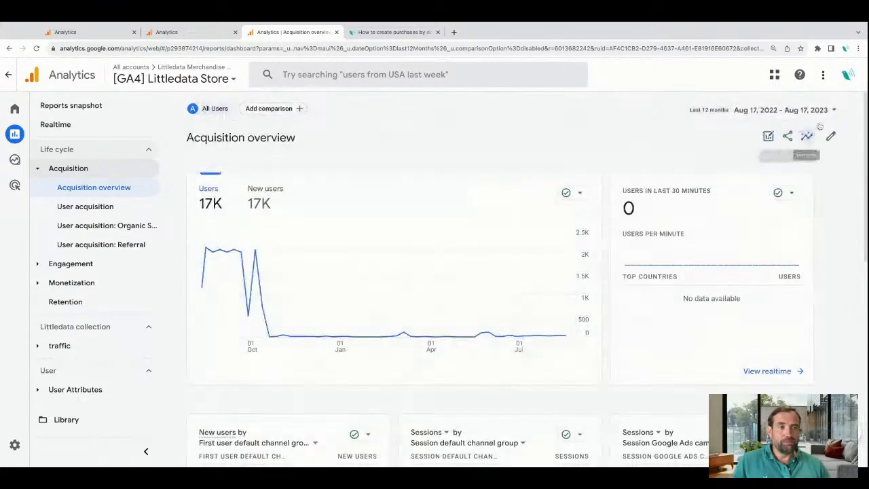
left_click(832, 137)
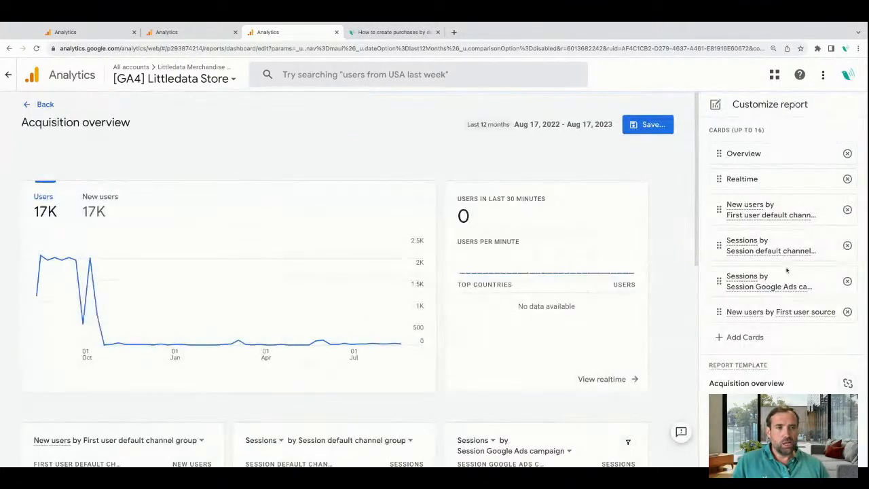
Add the New users by First user default channel group data table card from User acquisition: Organic Search to the overview.
left_click(741, 337)
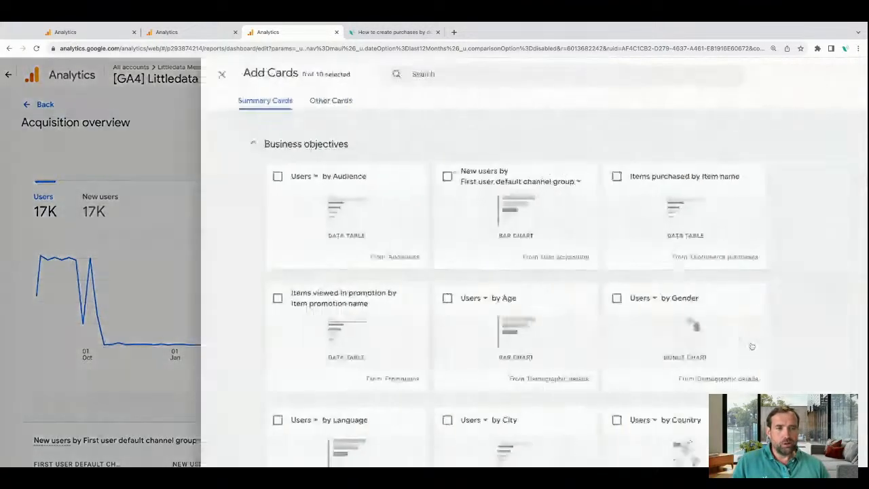
left_click(381, 75)
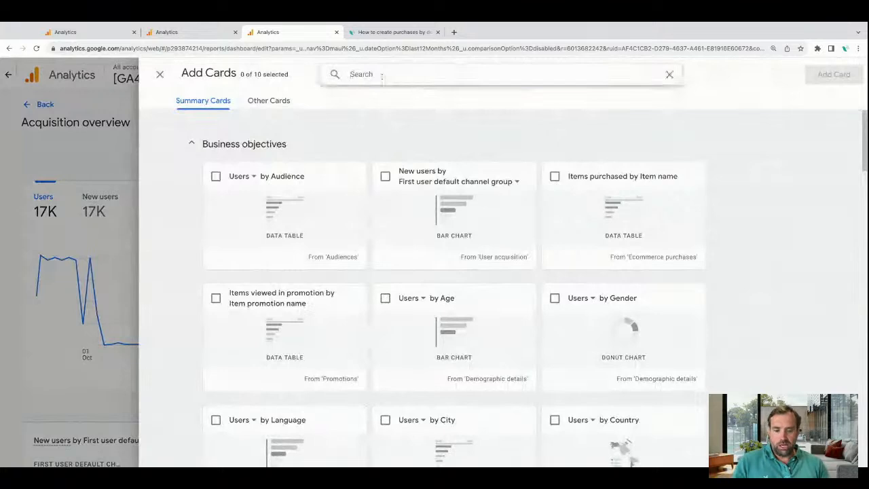
type("organ")
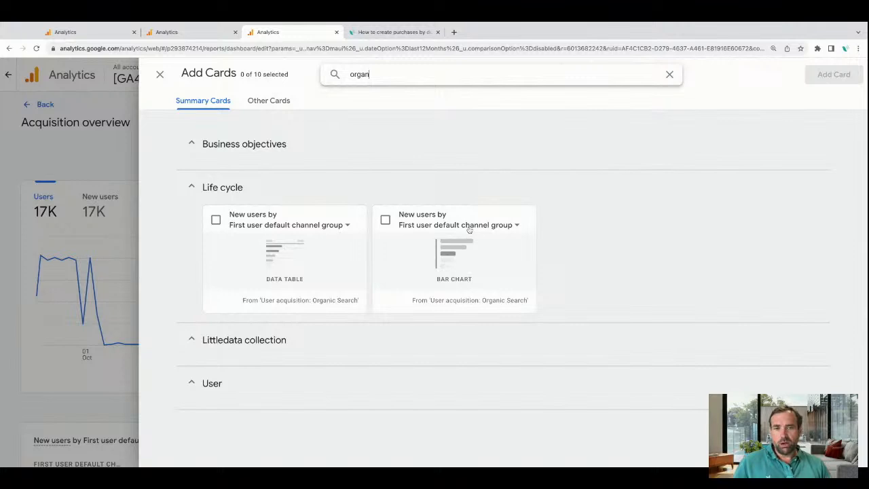
left_click(215, 220)
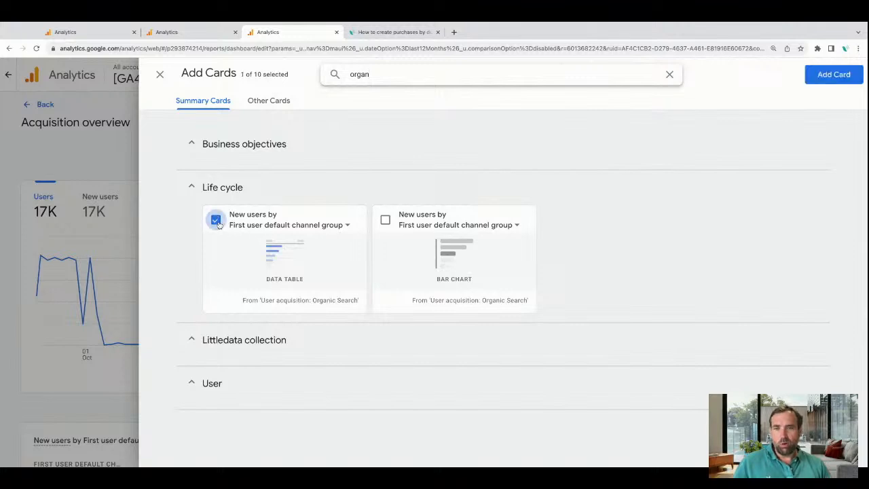
left_click(348, 226)
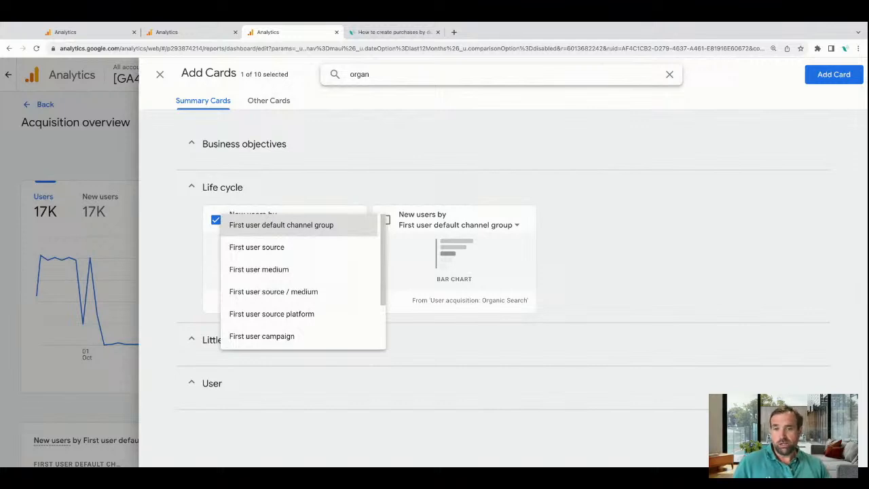
left_click(349, 225)
left_click(364, 195)
left_click(357, 197)
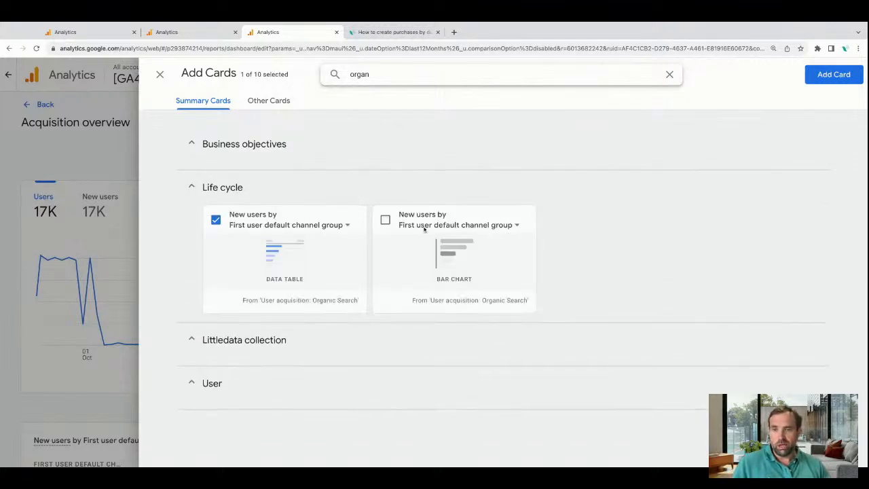
left_click(821, 78)
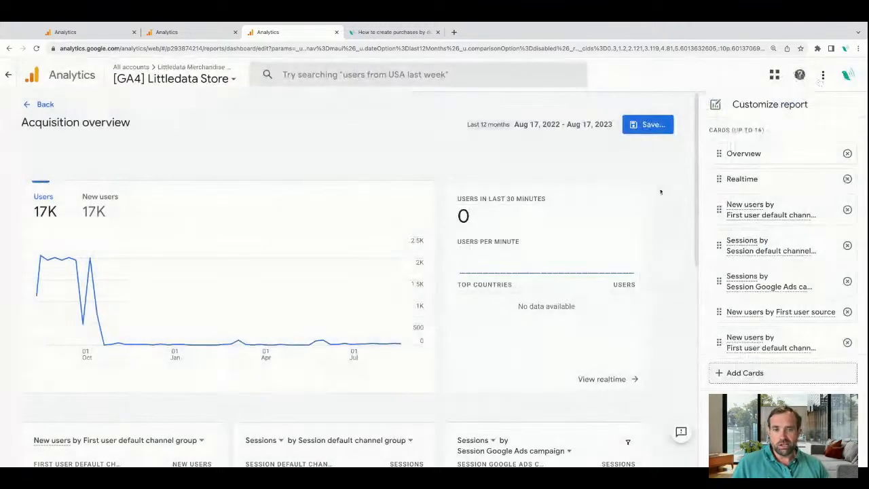
Inspect the added Organic Search summary card at the end of the overview and remove it.
scroll(568, 305, "down", 3)
scroll(569, 305, "down", 4)
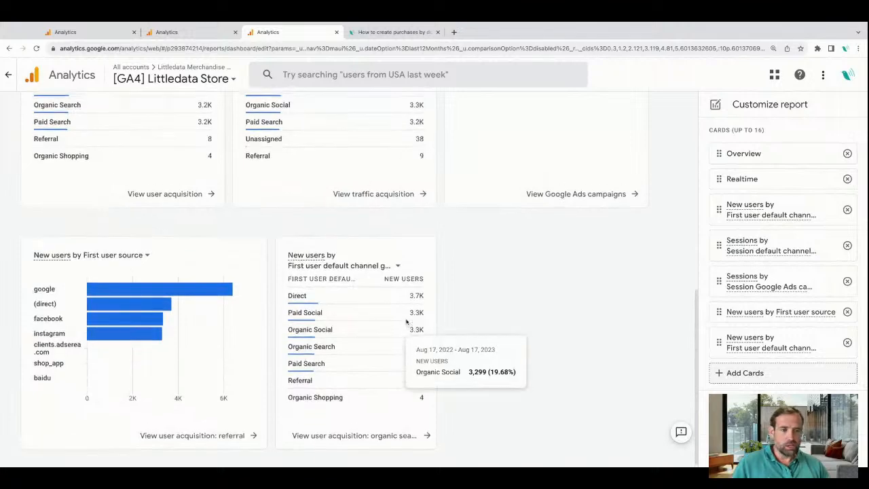
left_click(847, 342)
Search the summary cards for "orga" and examine the dimensions offered by the User acquisition: Organic Search data table card.
left_click(787, 336)
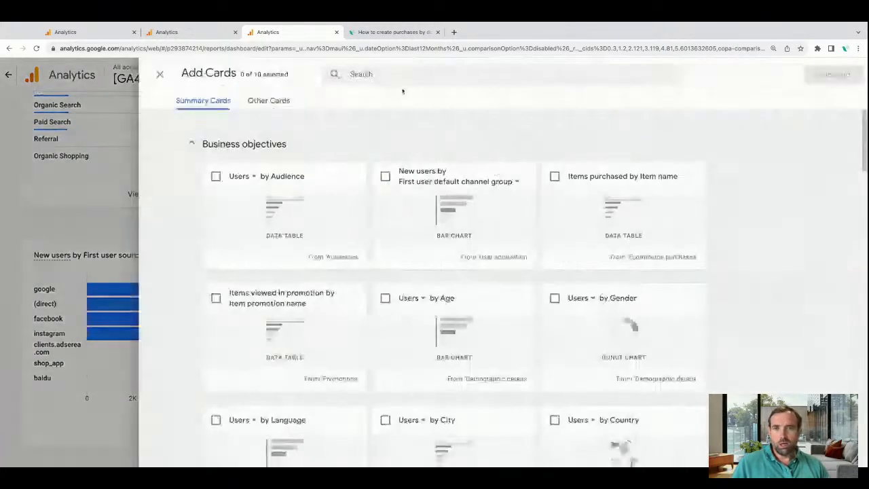
left_click(388, 74)
type("orga")
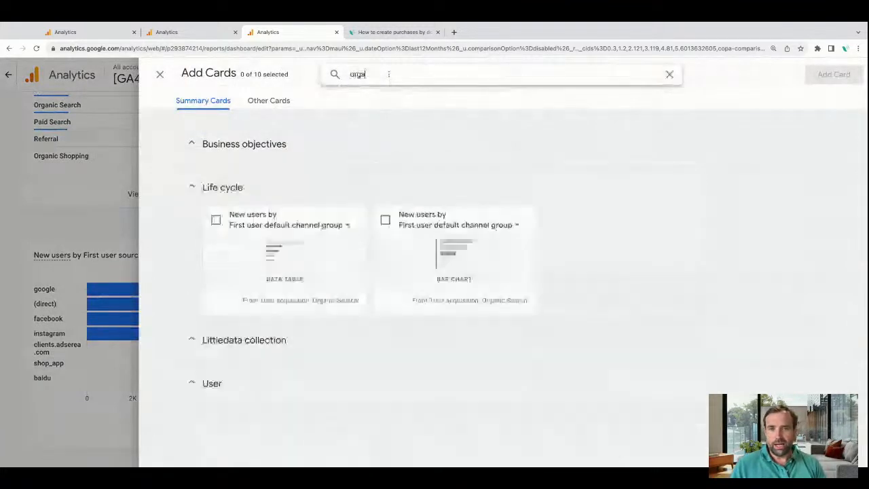
left_click(215, 219)
left_click(330, 230)
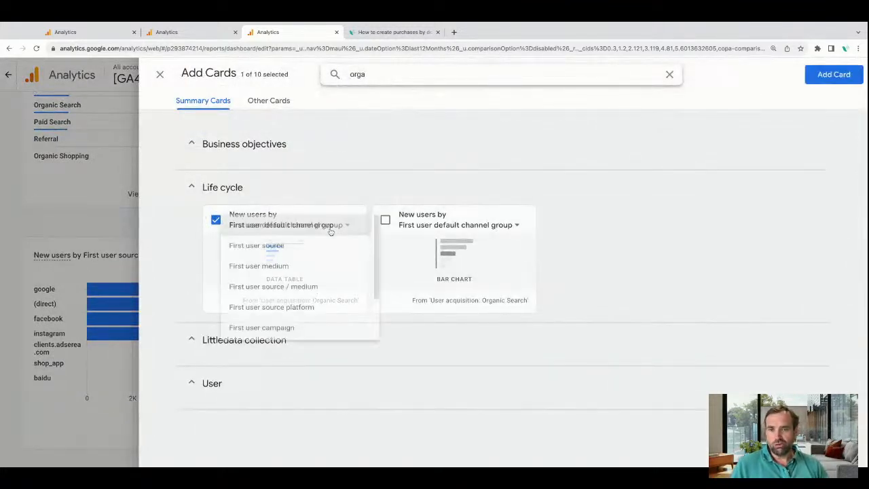
scroll(323, 309, "down", 1)
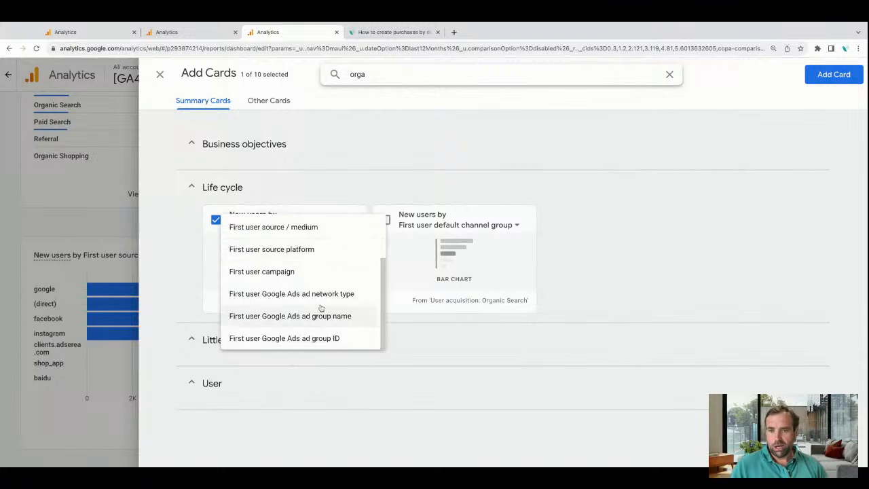
scroll(321, 308, "up", 3)
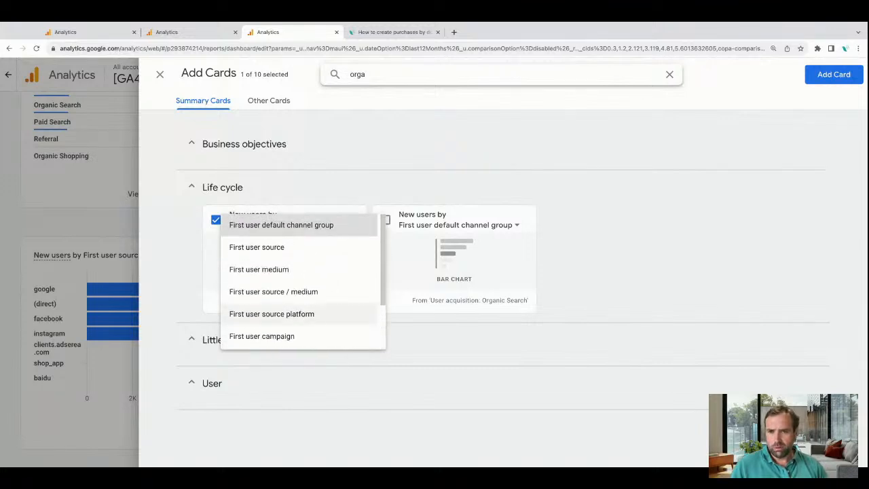
scroll(306, 314, "down", 2)
scroll(305, 315, "down", 1)
scroll(305, 315, "up", 3)
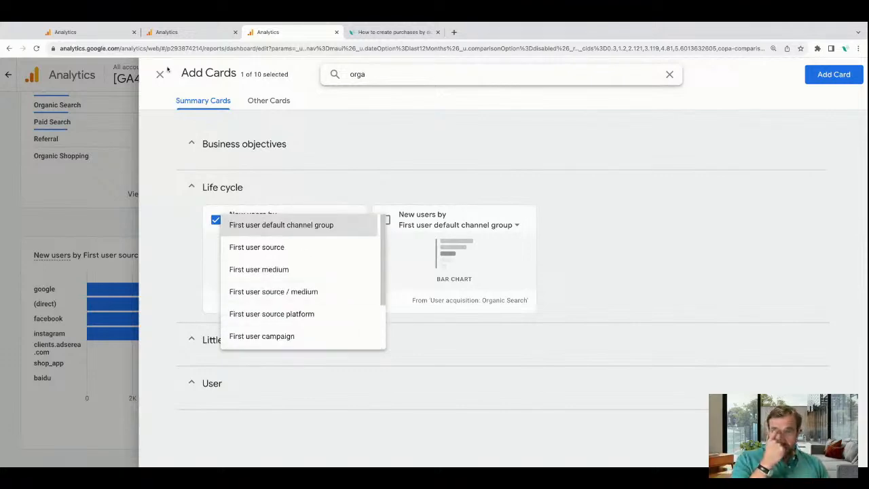
left_click(164, 76)
left_click(161, 75)
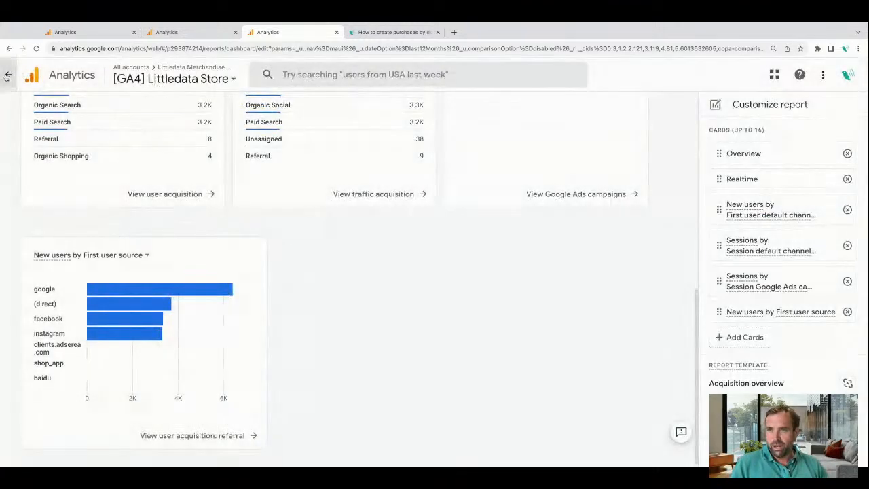
Leave the customization of the Acquisition overview and discard its unsaved changes.
left_click(8, 75)
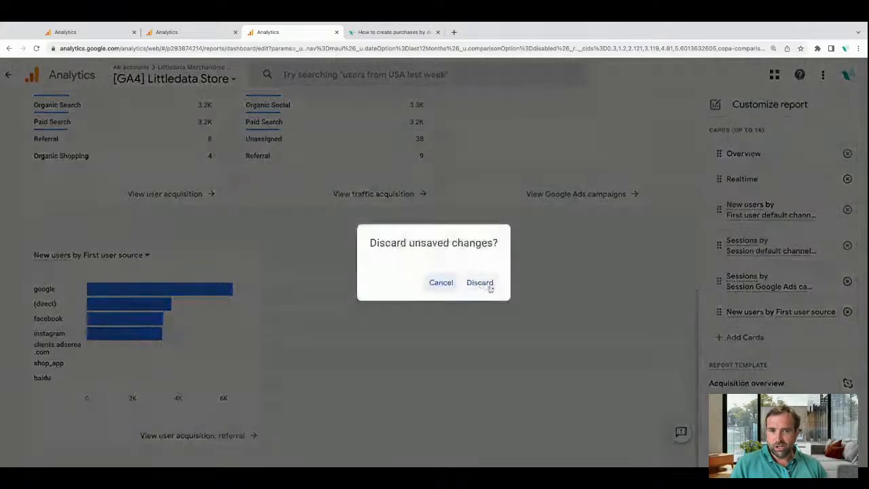
left_click(488, 285)
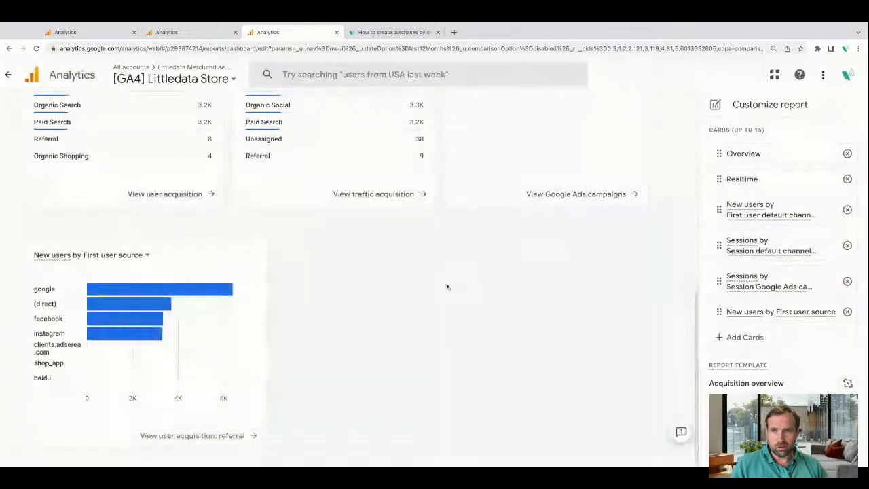
left_click(9, 76)
left_click(481, 284)
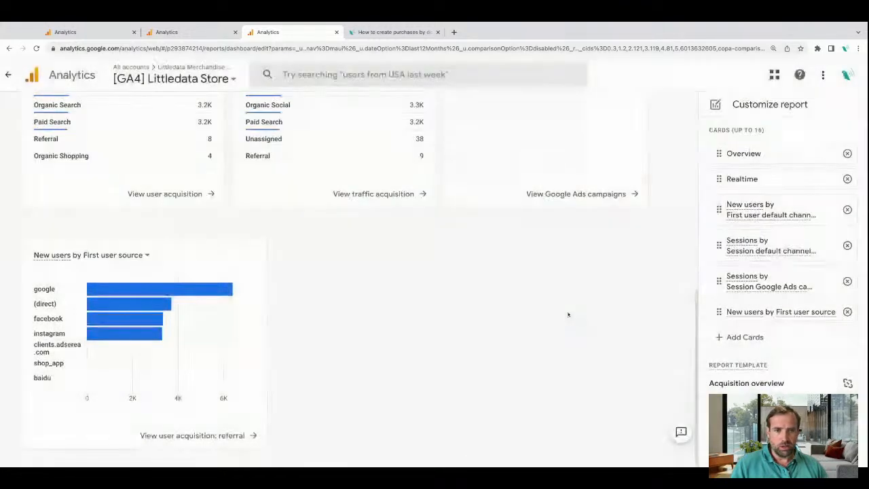
left_click(36, 53)
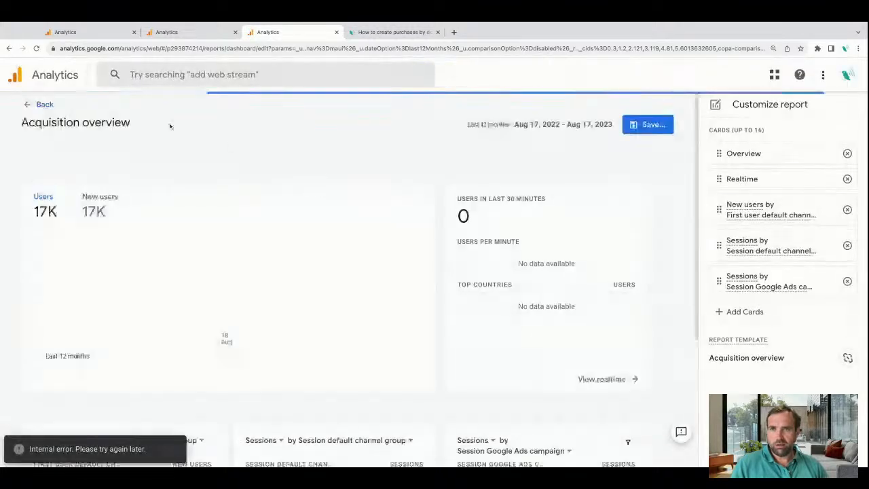
left_click(30, 107)
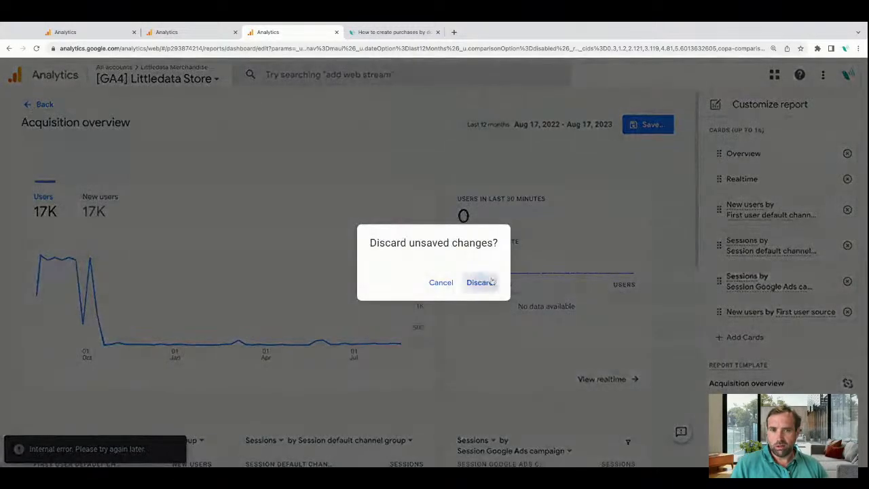
left_click(489, 282)
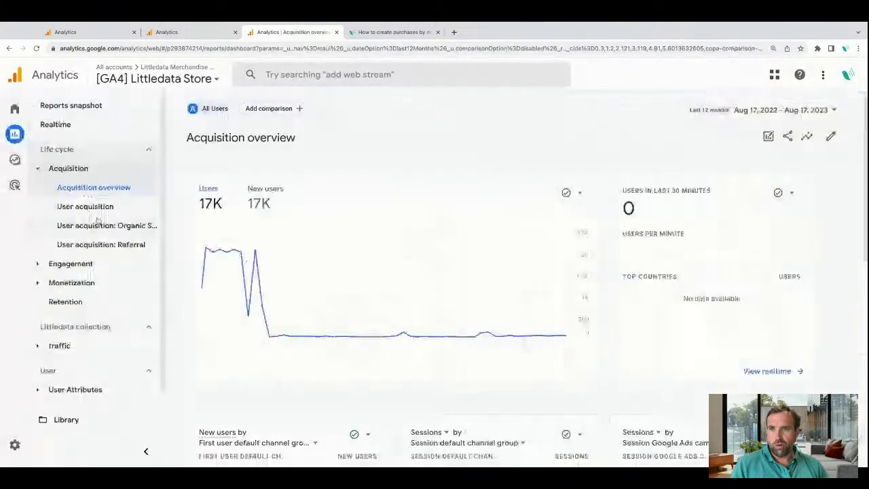
Open the User acquisition: Organic Search report for customization and go to its summary cards.
left_click(112, 243)
left_click(126, 229)
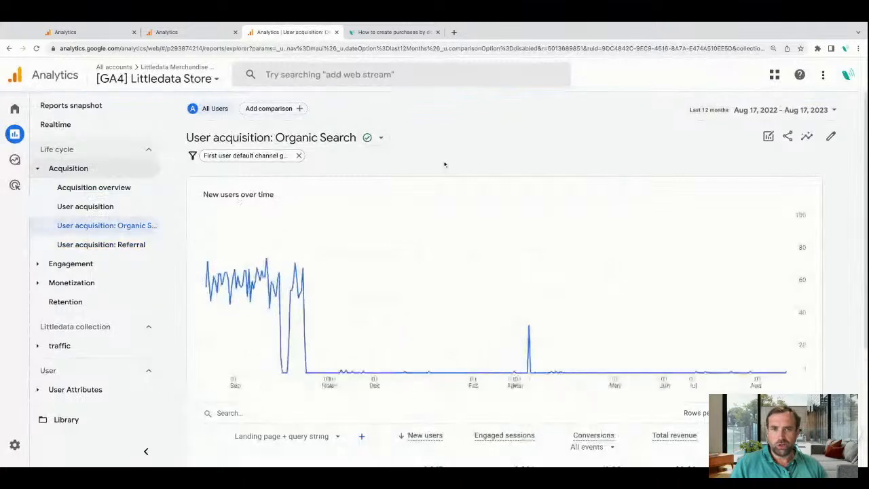
left_click(830, 135)
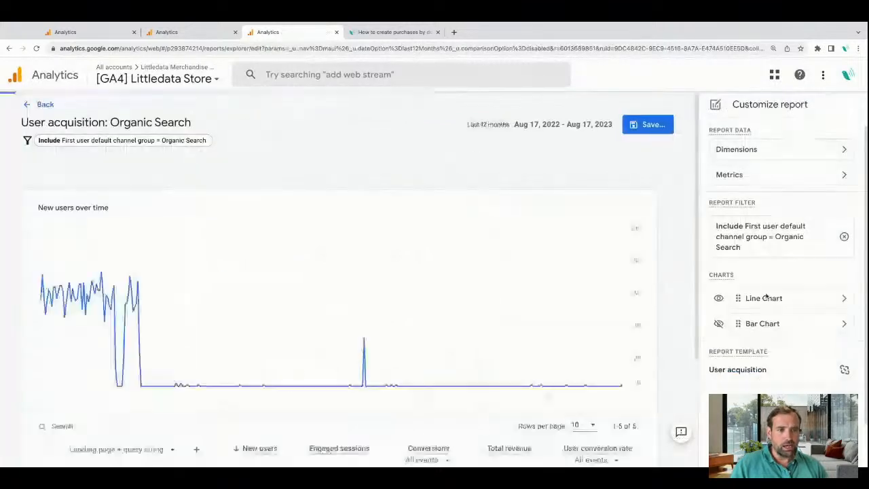
scroll(766, 296, "down", 1)
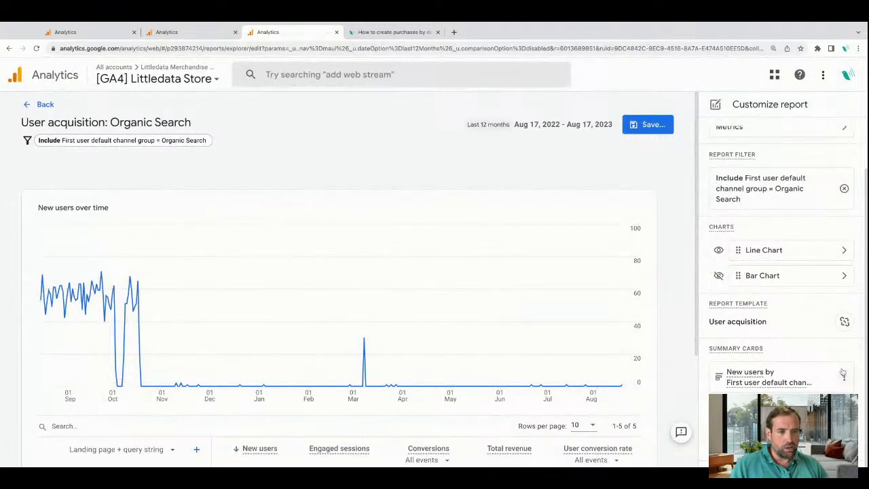
Edit the New users by First user default channel group summary card and add the Landing page + query string dimension.
left_click(835, 380)
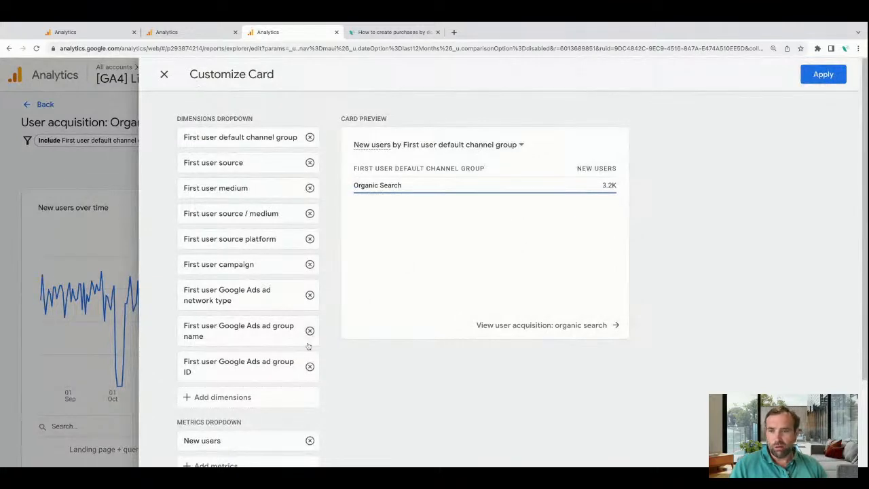
scroll(260, 381, "down", 1)
left_click(222, 330)
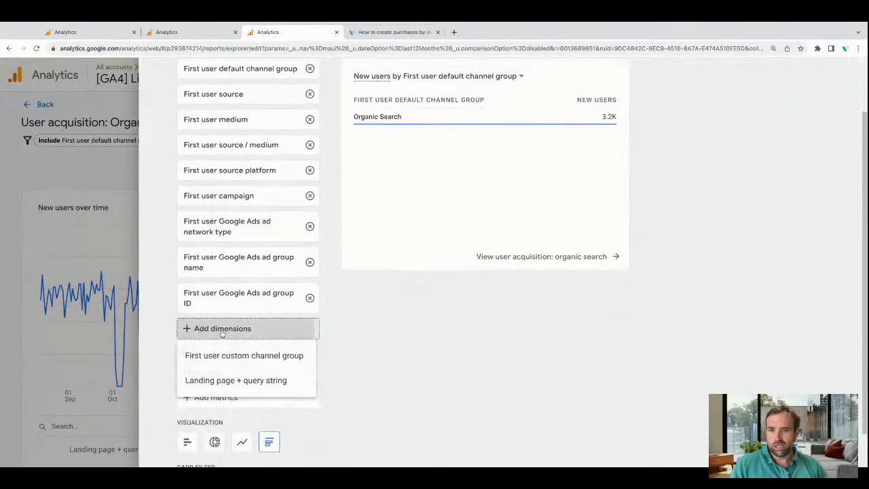
left_click(238, 381)
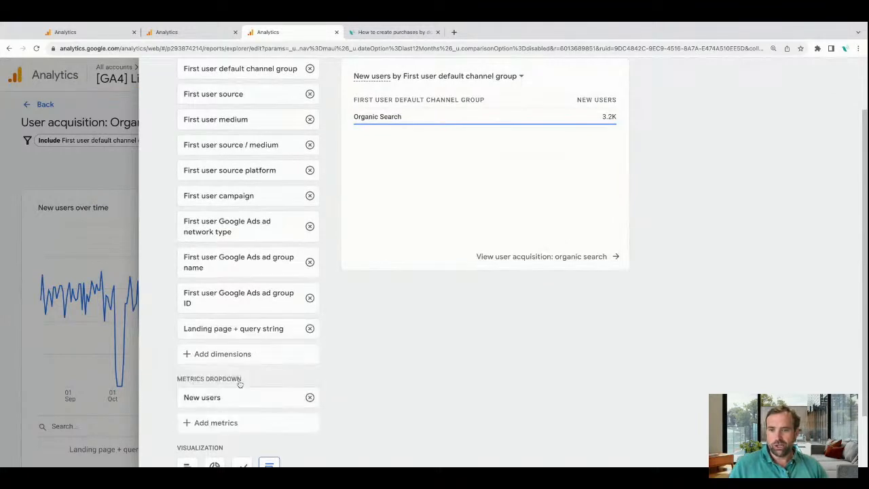
Set the card preview's dimension to Landing page + query string and apply the card customization.
scroll(377, 338, "up", 1)
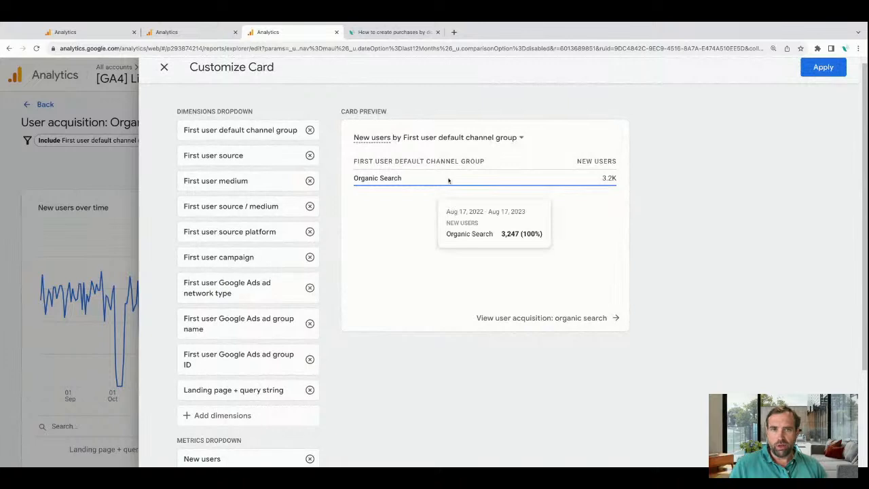
left_click(486, 138)
scroll(496, 230, "down", 3)
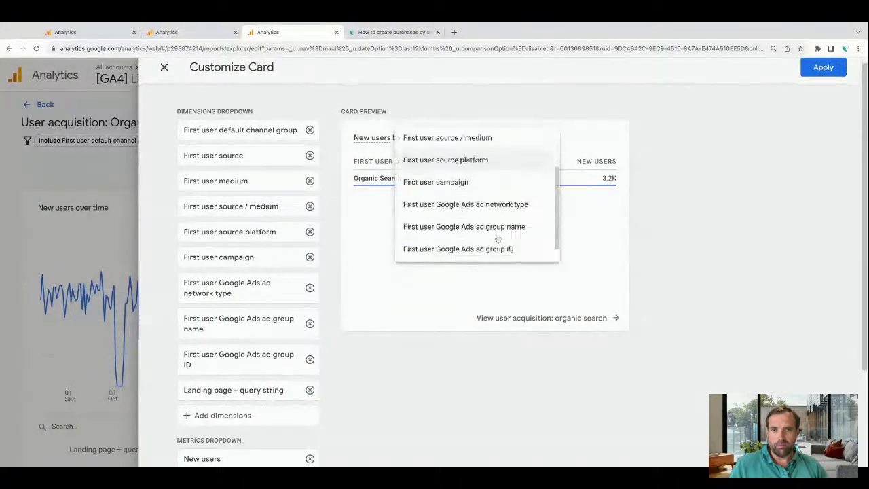
left_click(489, 250)
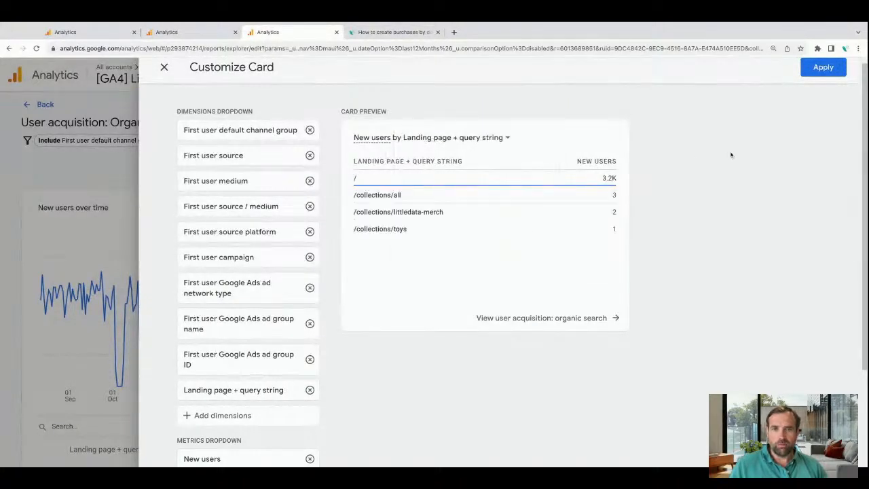
mouse_move(471, 178)
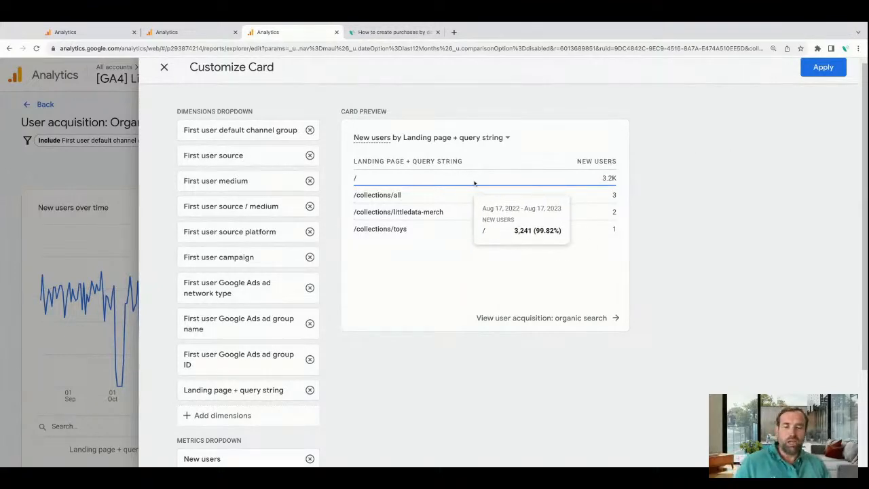
left_click(807, 71)
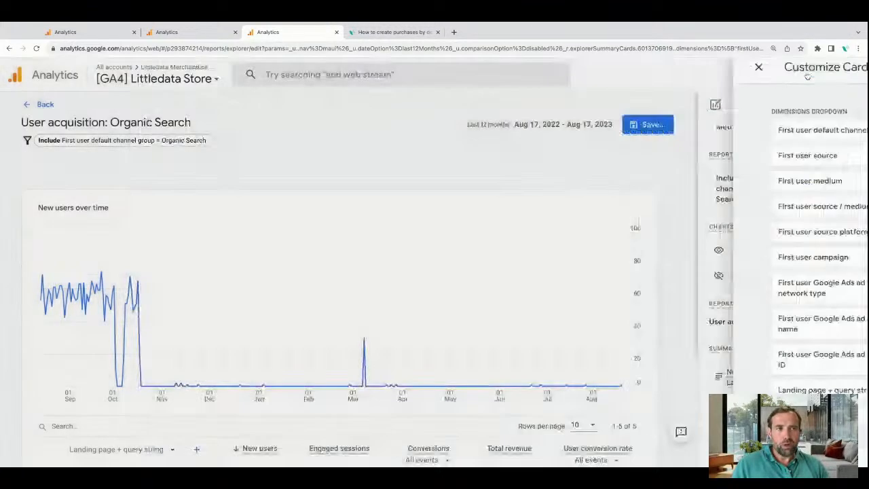
Save the changes to the current User acquisition: Organic Search report and leave its customization.
left_click(653, 124)
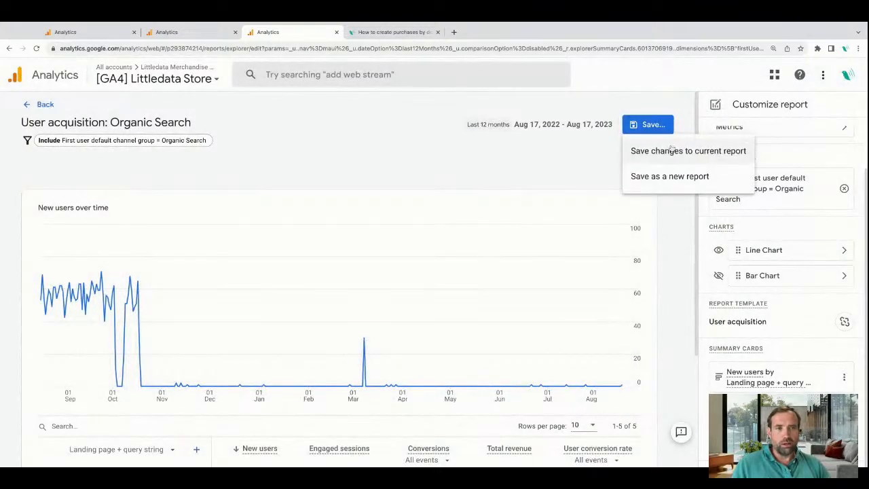
left_click(669, 154)
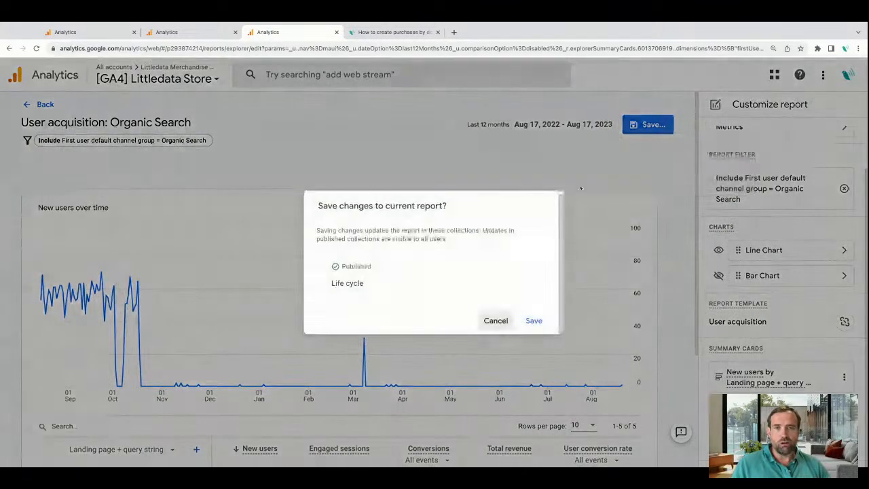
left_click(532, 320)
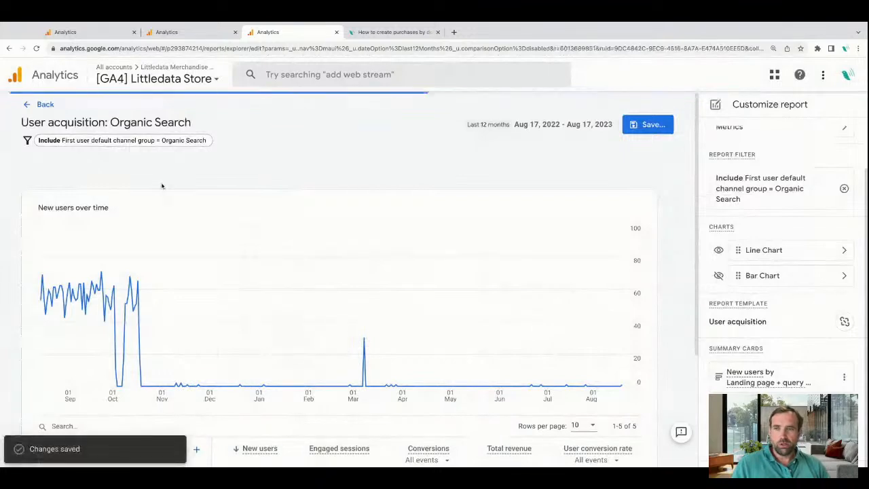
left_click(45, 105)
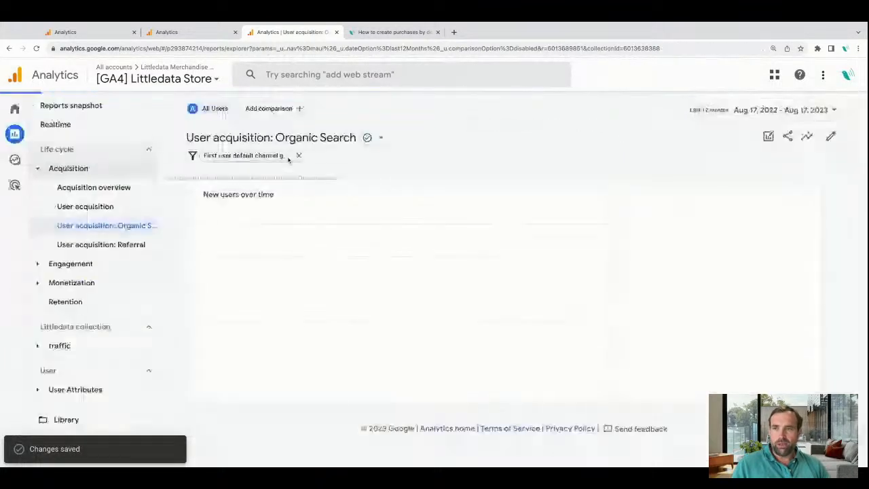
Customize the Acquisition overview by adding the New users by Landing page + query string data table card from User acquisition: Organic Search.
left_click(125, 190)
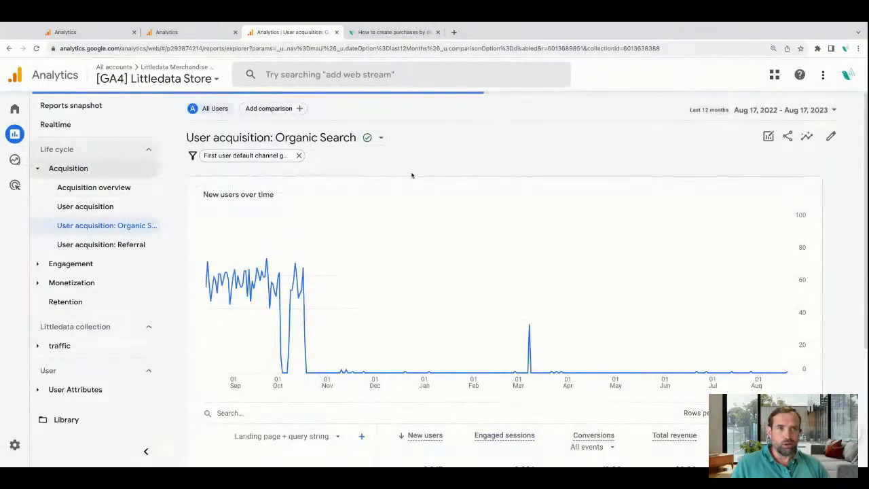
left_click(830, 136)
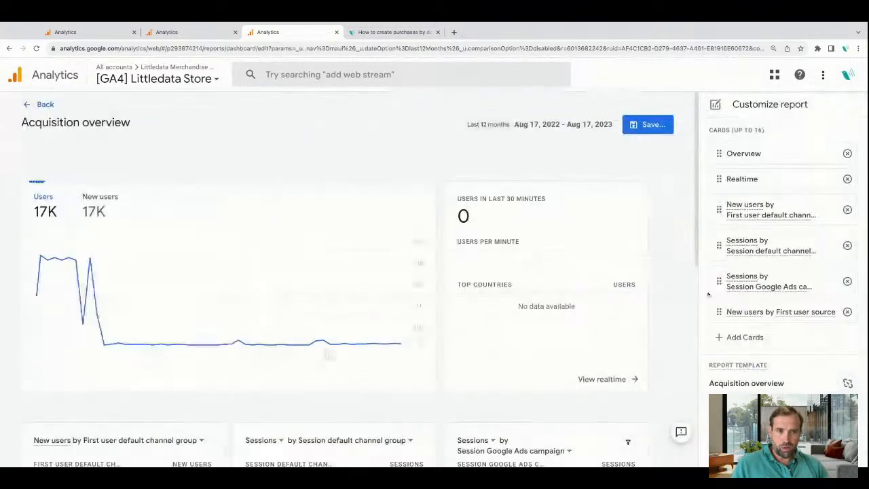
left_click(745, 337)
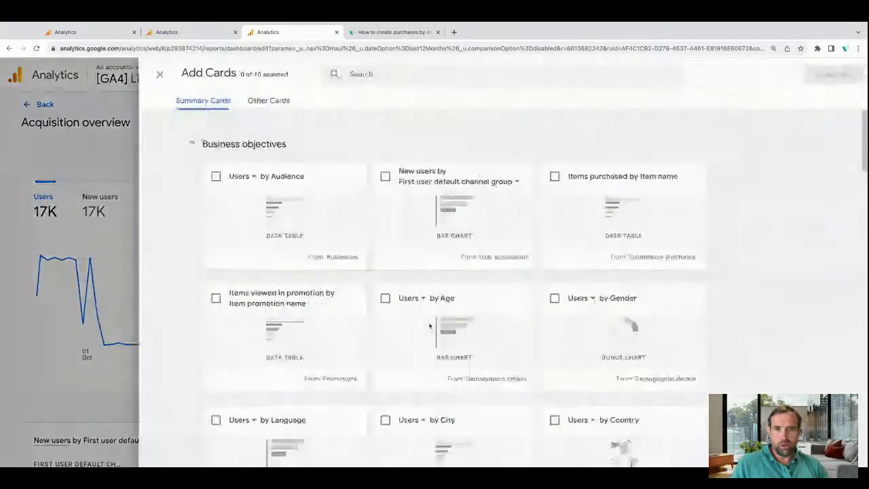
type("orgs")
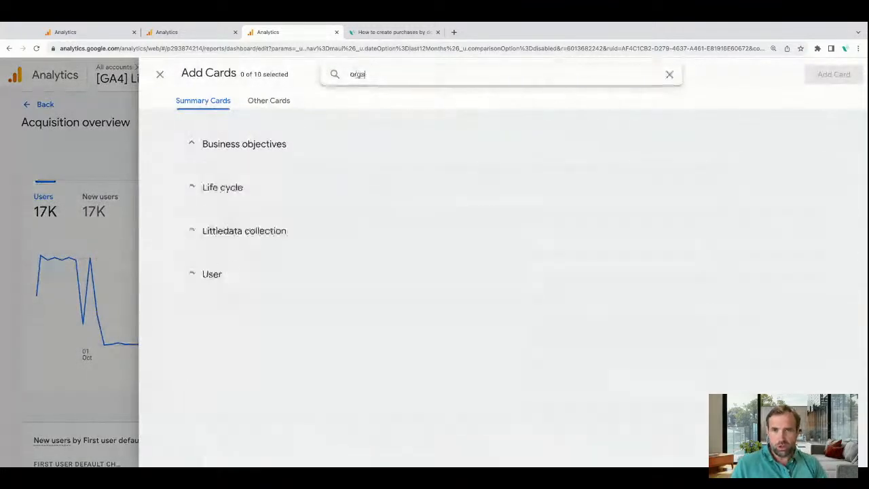
key("BackSpace")
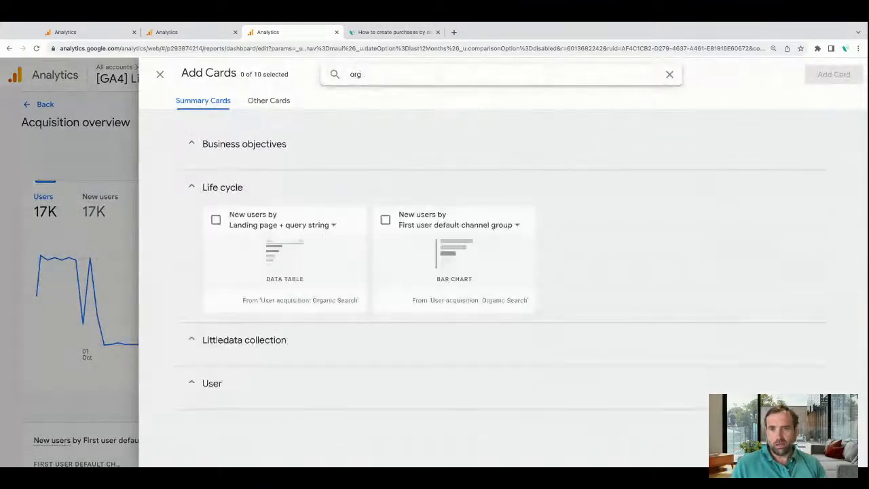
left_click(217, 219)
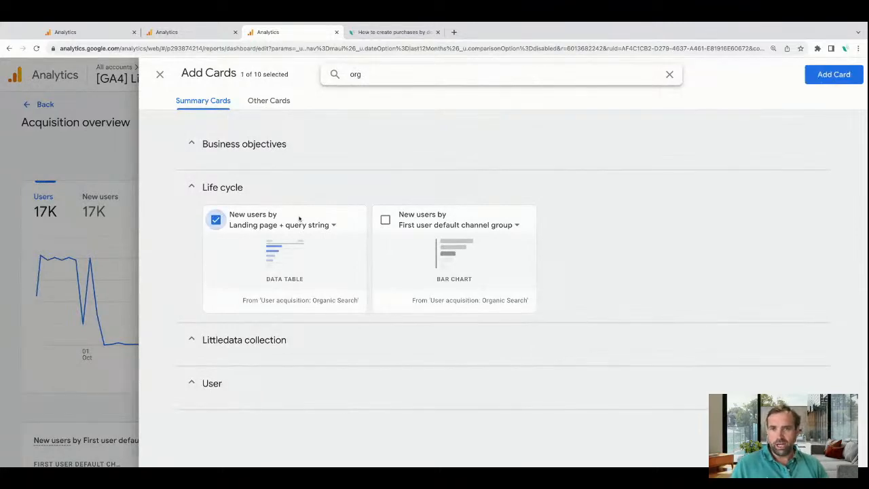
left_click(834, 75)
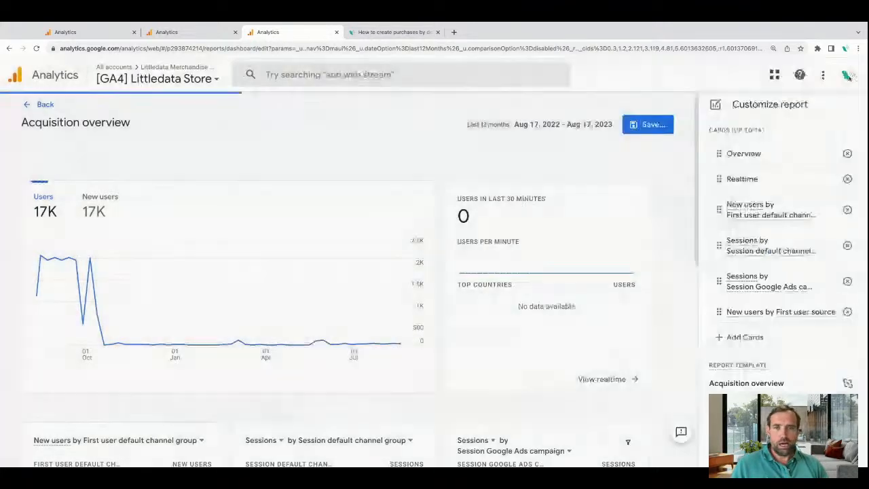
scroll(524, 334, "down", 6)
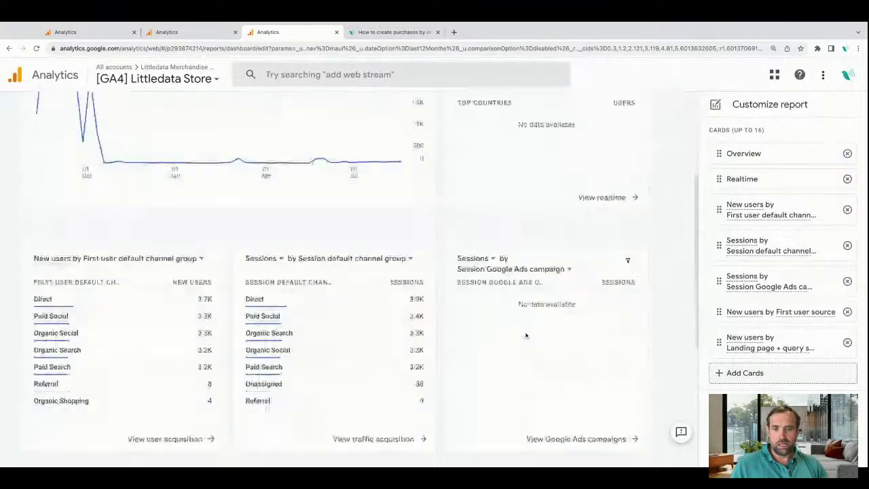
Save the card changes to the current Acquisition overview report and leave its customization.
scroll(524, 334, "up", 6)
left_click(646, 126)
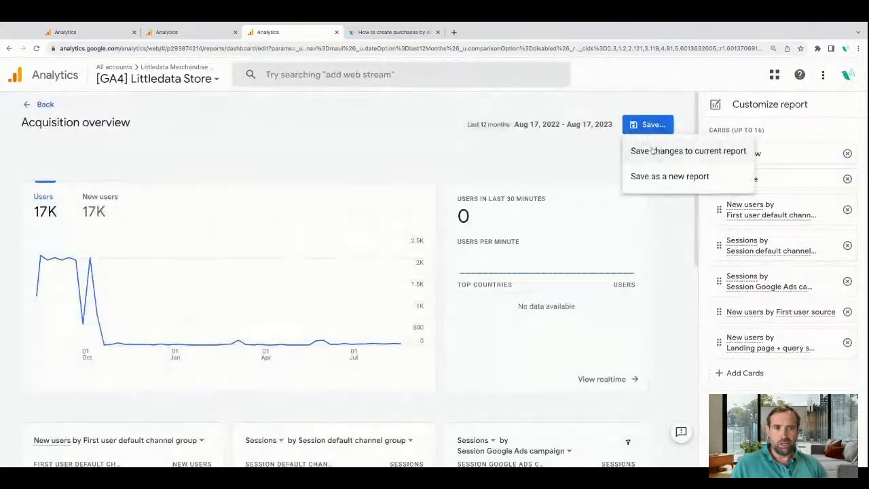
left_click(651, 151)
left_click(534, 320)
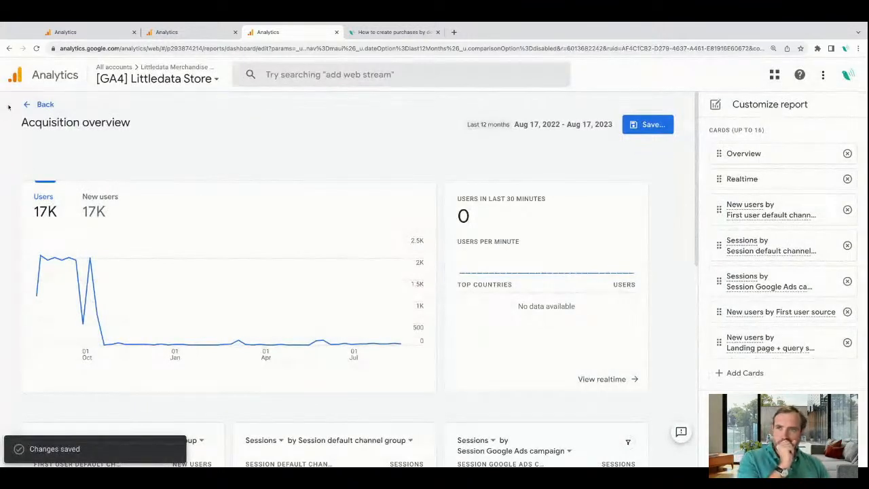
left_click(32, 106)
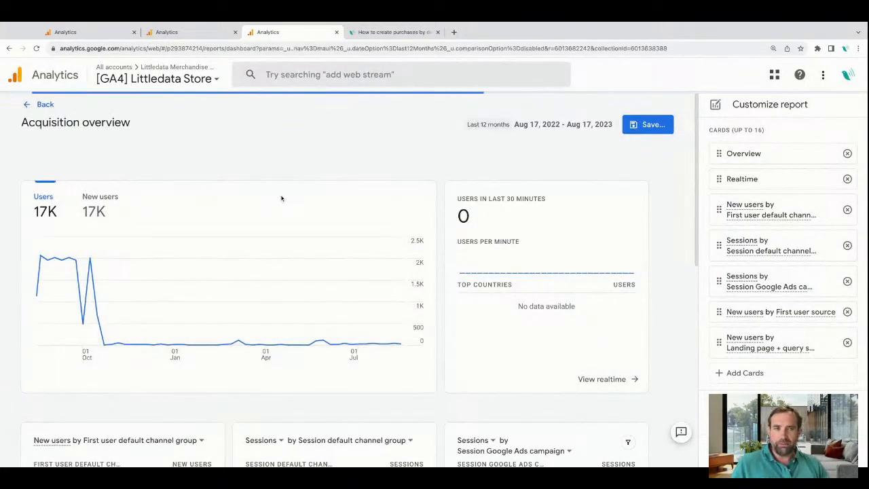
Follow the landing page card's link from the Acquisition overview to User acquisition: Organic Search and examine its landing page table.
scroll(415, 316, "down", 10)
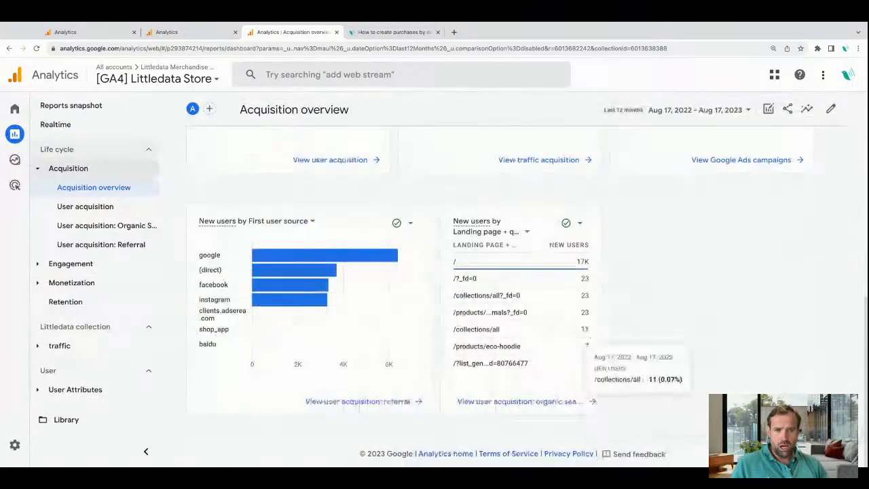
left_click(556, 401)
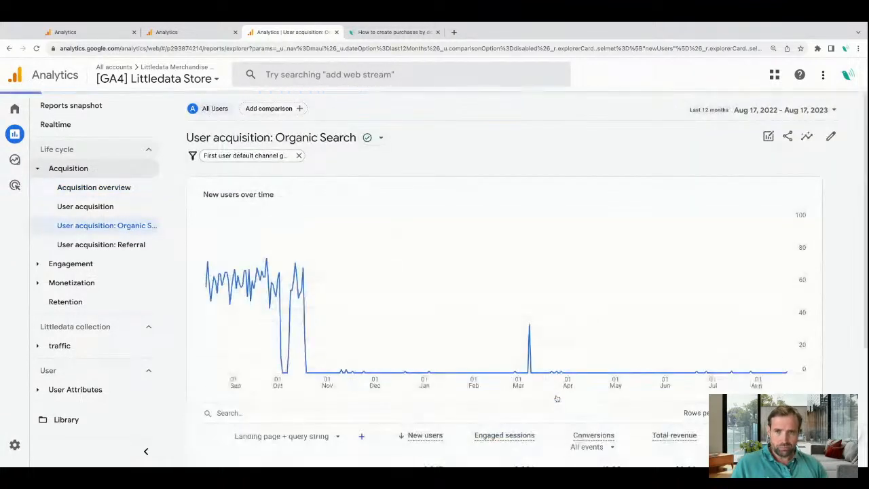
scroll(502, 285, "down", 1)
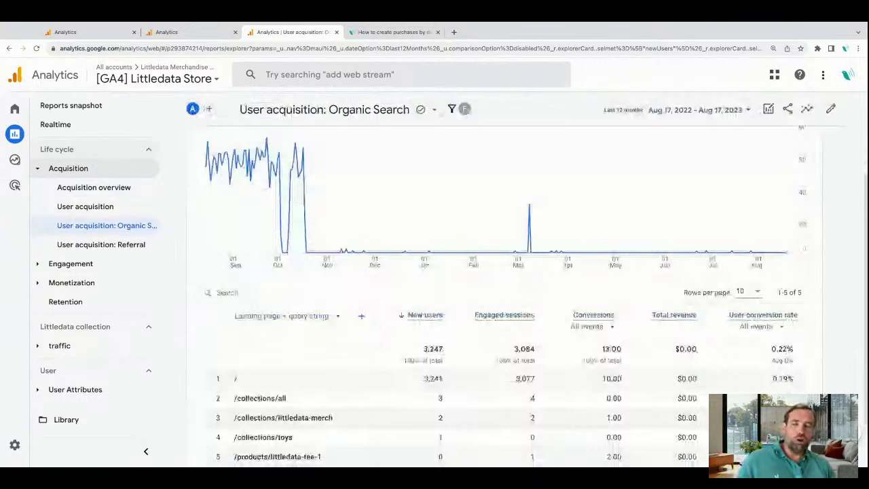
scroll(272, 249, "down", 1)
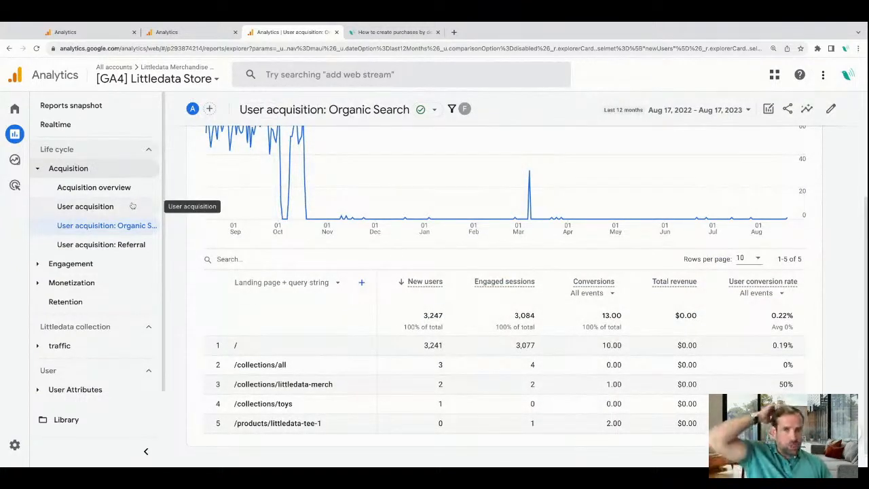
Review the channel group table in the User acquisition report, and compare it with the summary cards on the Acquisition overview.
left_click(95, 206)
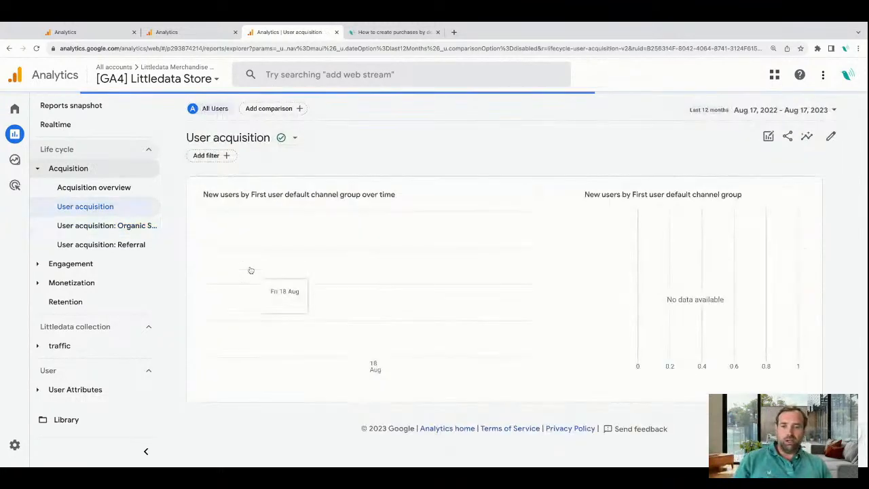
scroll(381, 308, "down", 2)
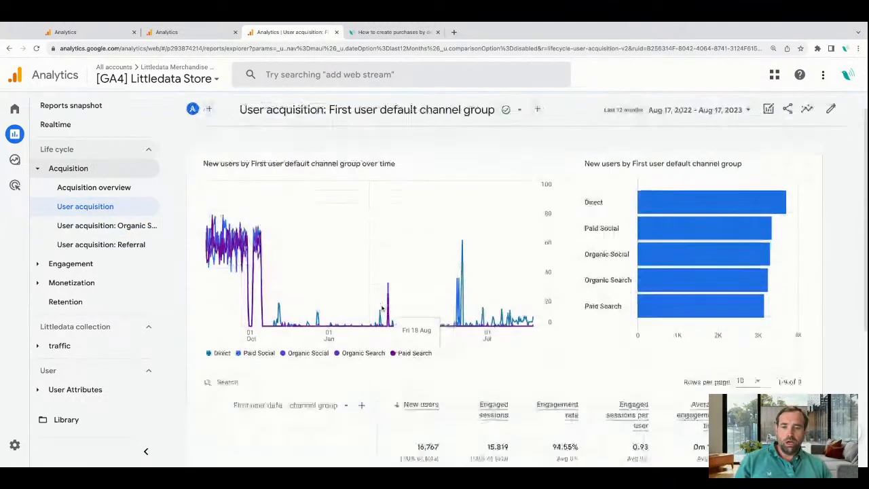
scroll(381, 308, "down", 1)
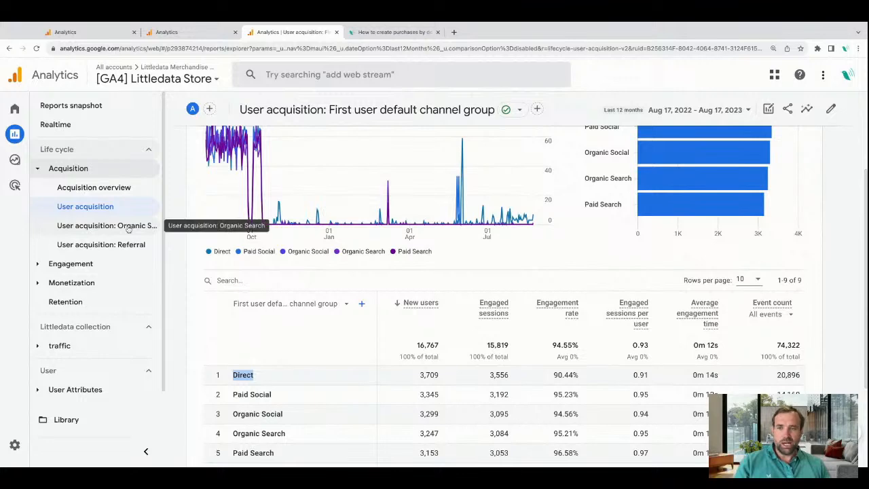
left_click(121, 194)
scroll(297, 316, "down", 10)
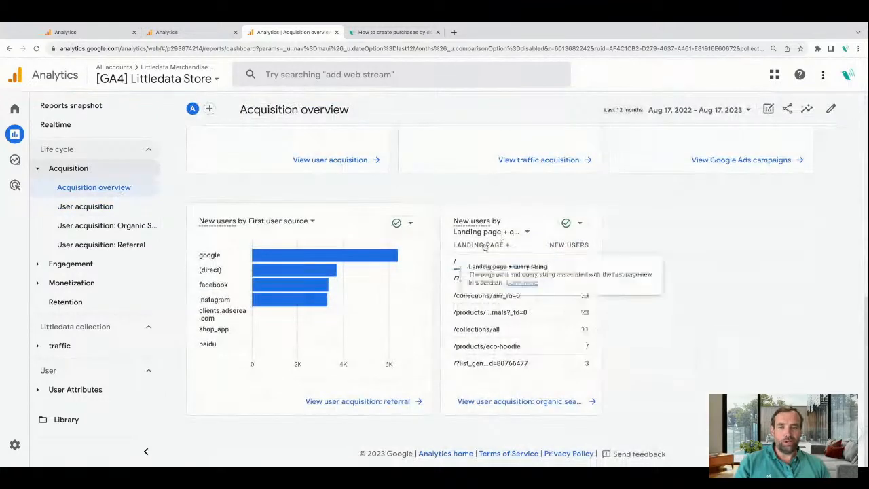
scroll(484, 248, "up", 3)
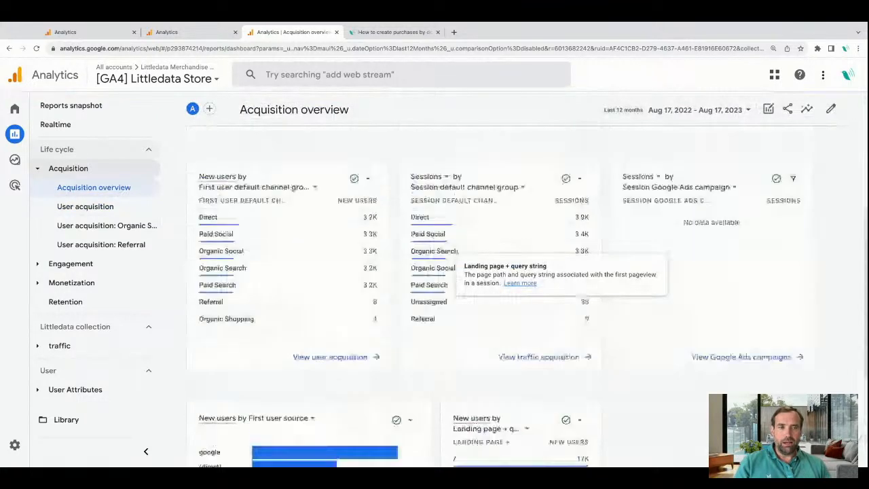
Customize the User acquisition: Referral report to use First user source as its default dimension.
left_click(128, 248)
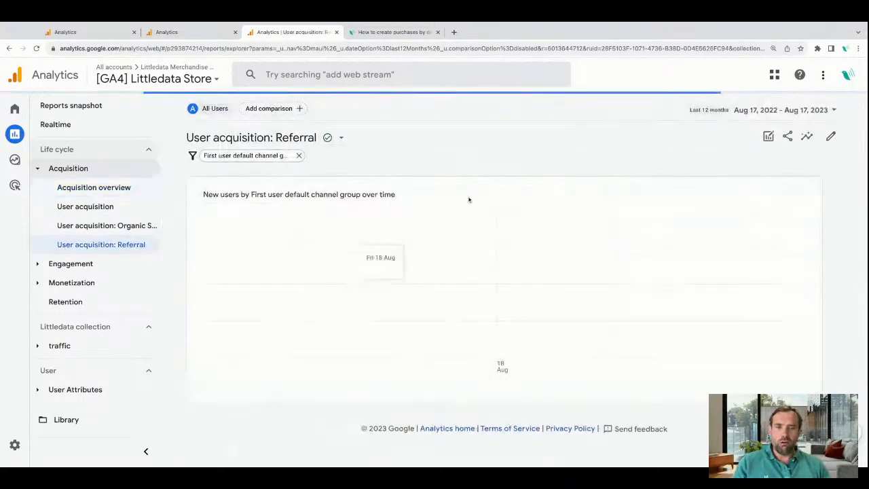
scroll(568, 296, "down", 3)
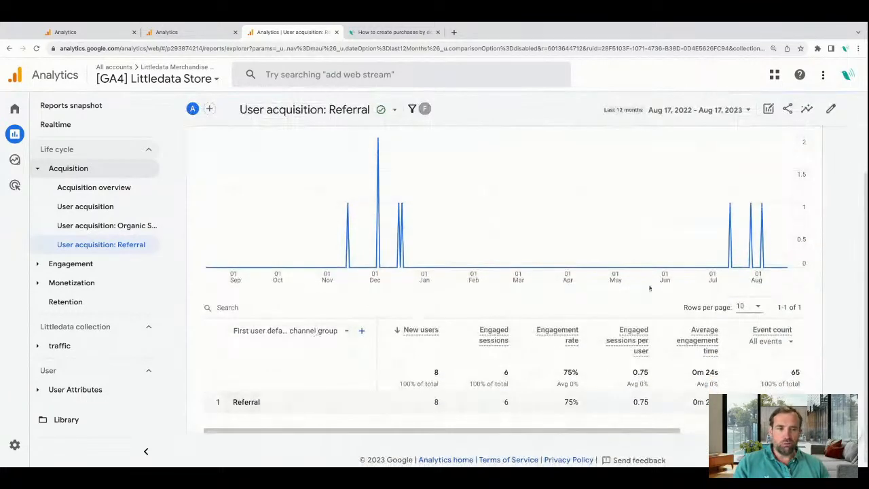
scroll(319, 332, "up", 3)
left_click(831, 138)
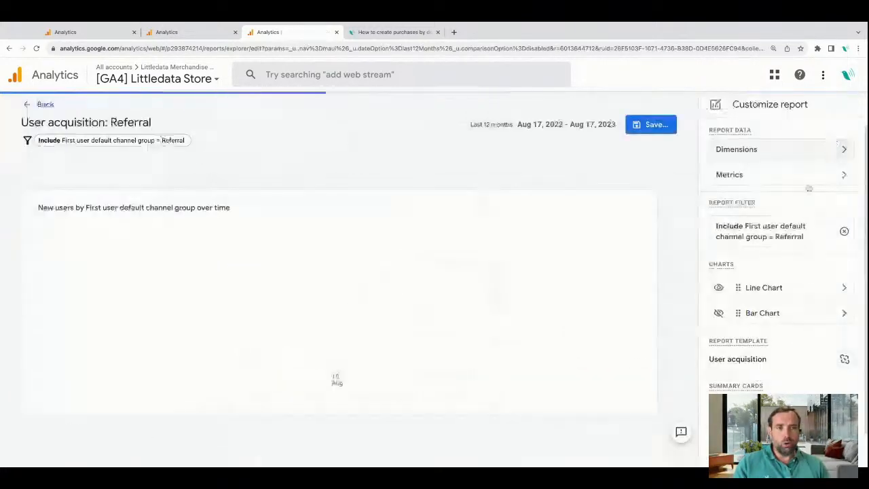
left_click(781, 153)
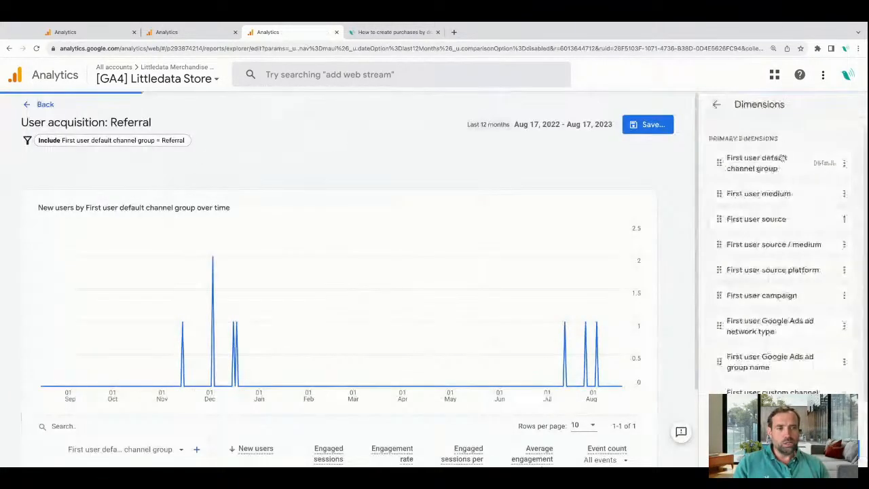
left_click(844, 218)
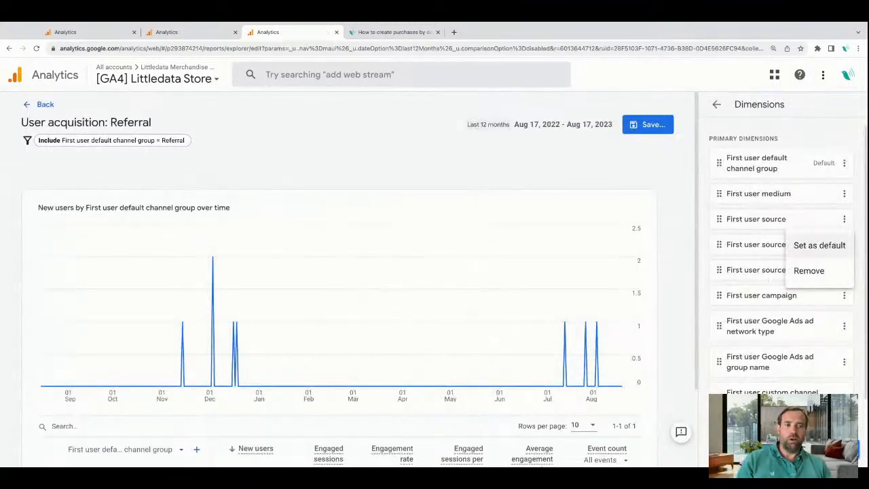
left_click(819, 245)
left_click(840, 449)
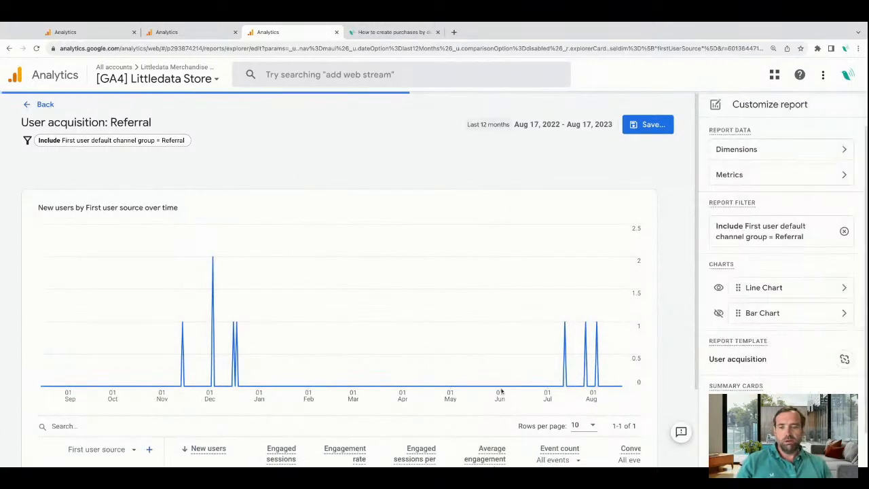
scroll(501, 391, "down", 3)
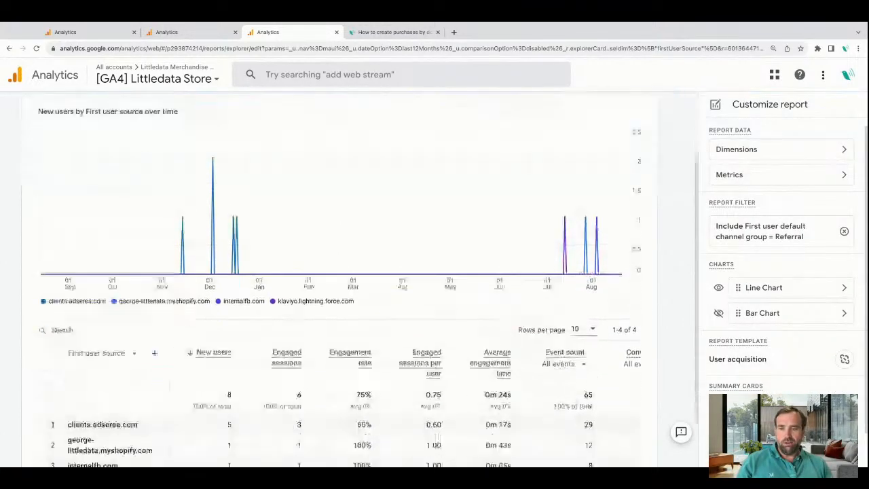
scroll(793, 344, "down", 1)
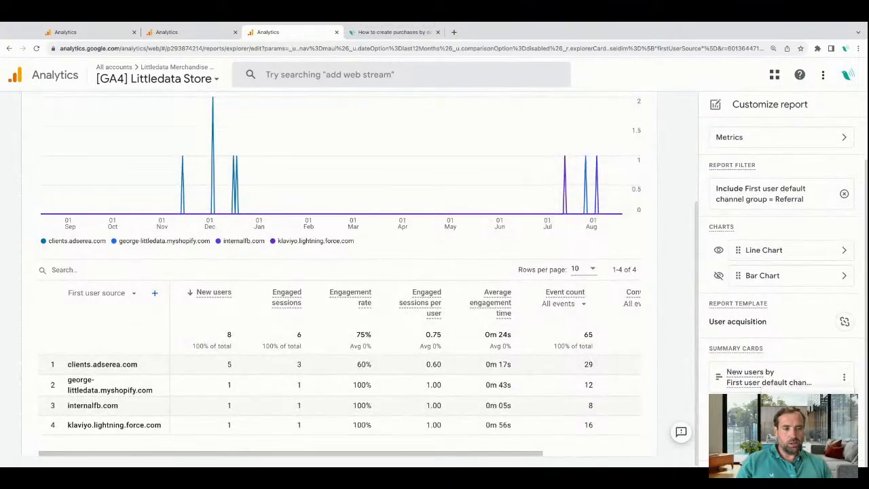
Edit the data table summary card for New users by First user default channel group to preview First user source, and apply it.
left_click(818, 402)
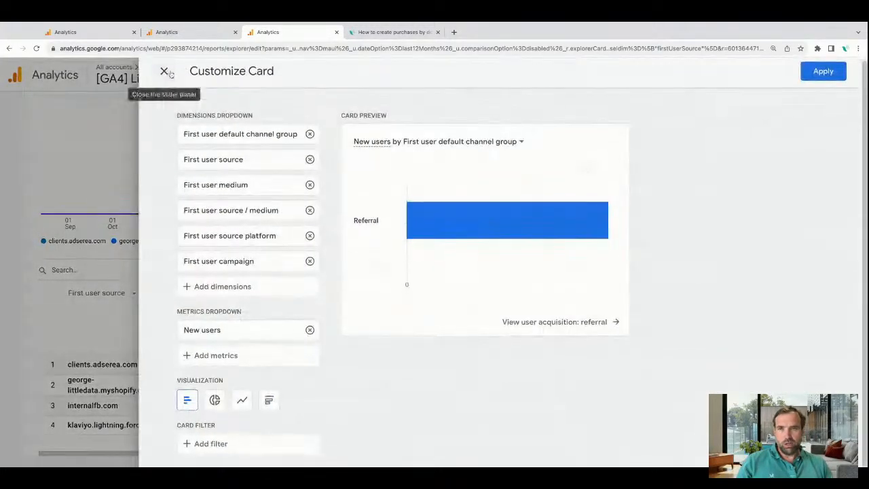
left_click(167, 72)
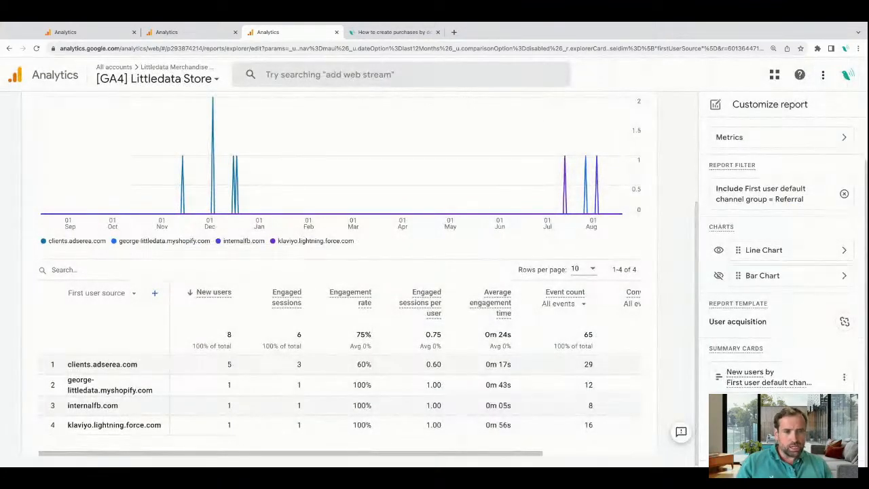
left_click(843, 377)
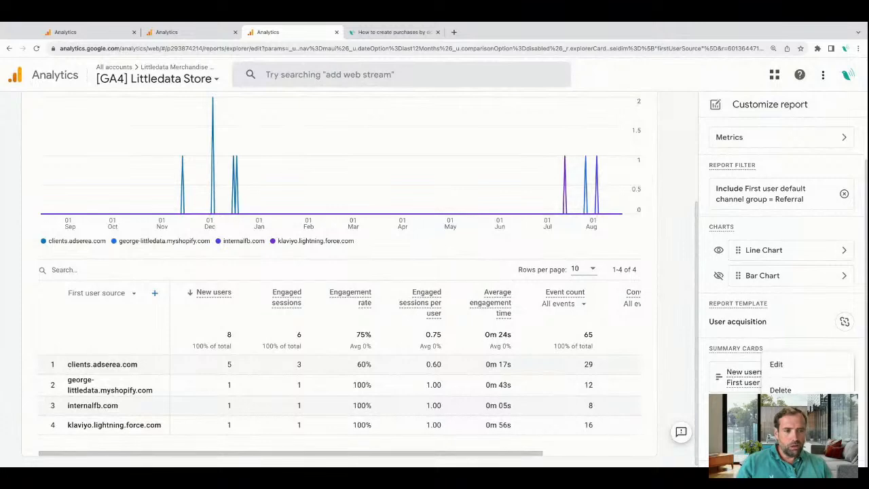
left_click(801, 366)
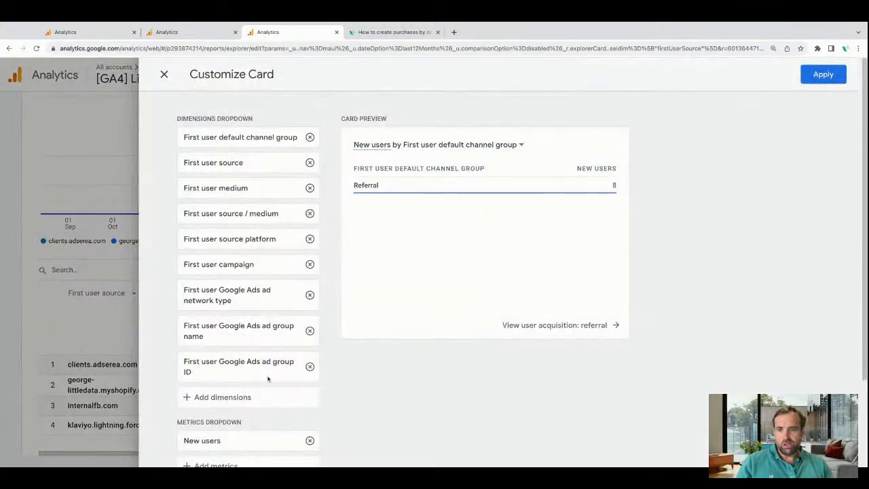
left_click(242, 396)
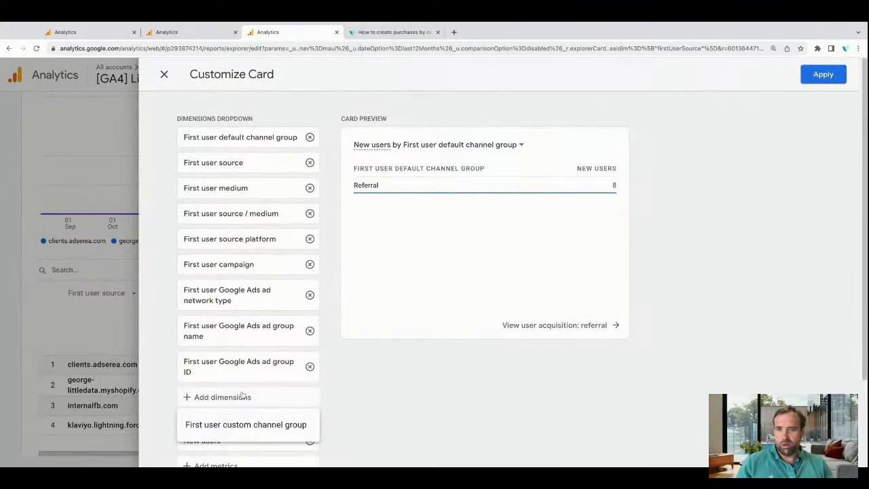
left_click(238, 169)
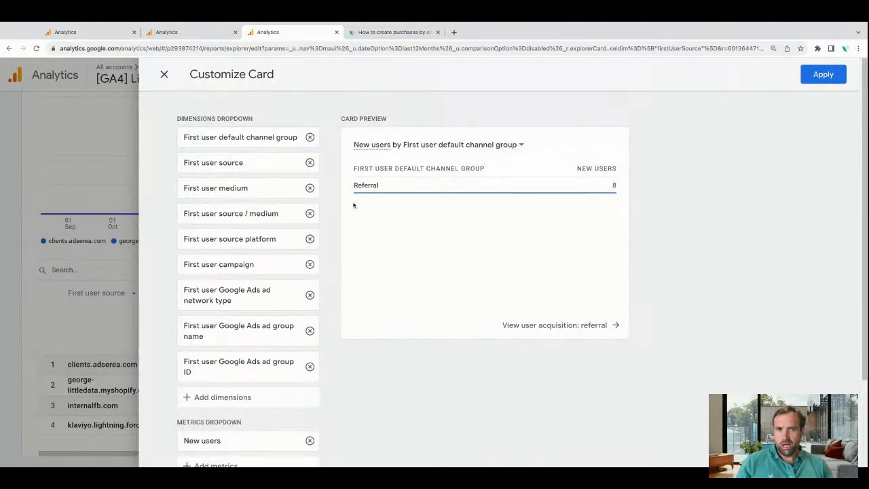
left_click(493, 146)
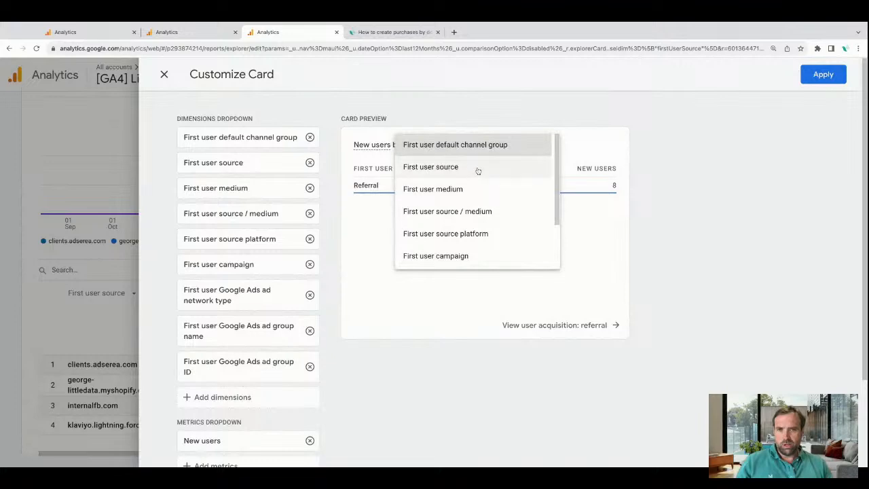
left_click(477, 168)
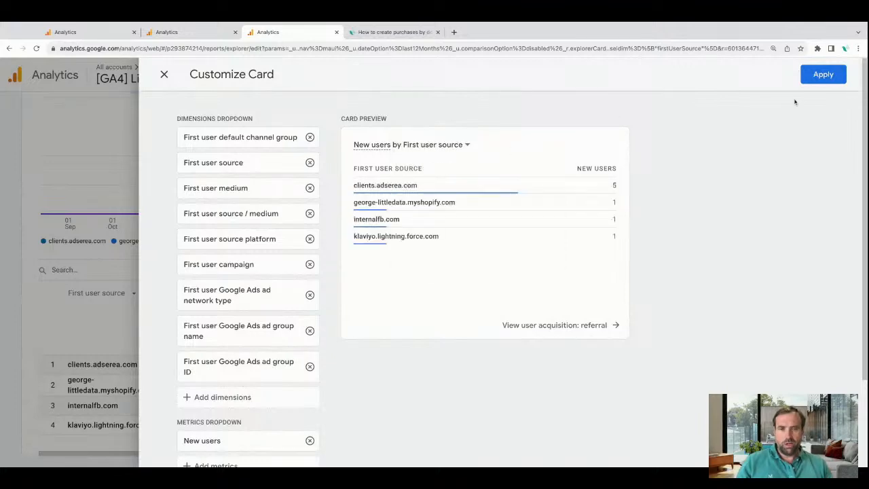
left_click(814, 79)
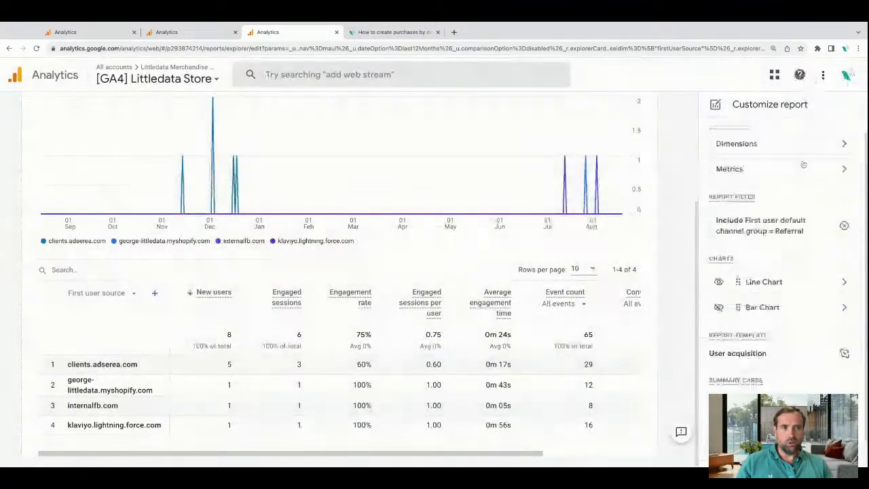
Save the changes to the current User acquisition: Referral report and leave its customization.
left_click(653, 125)
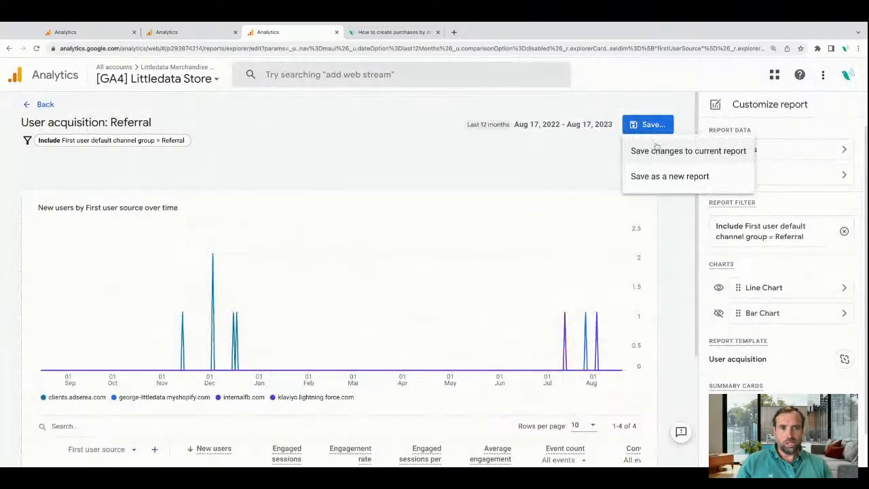
left_click(642, 150)
left_click(532, 321)
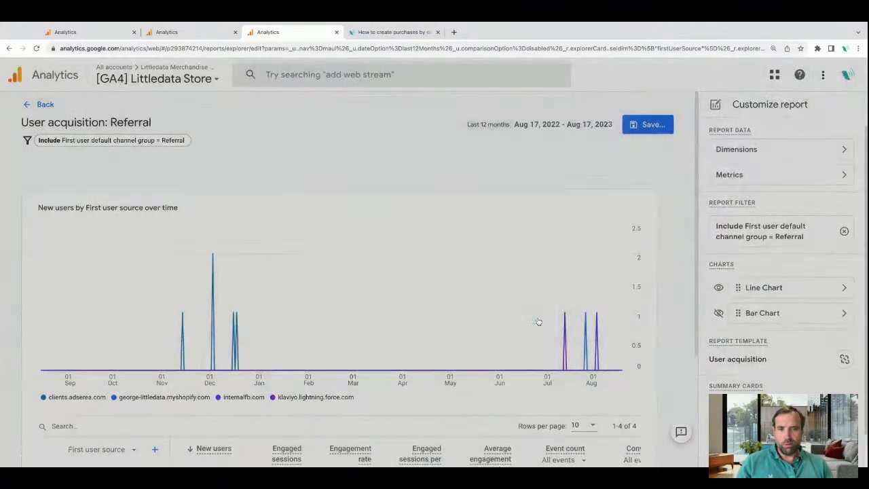
left_click(44, 104)
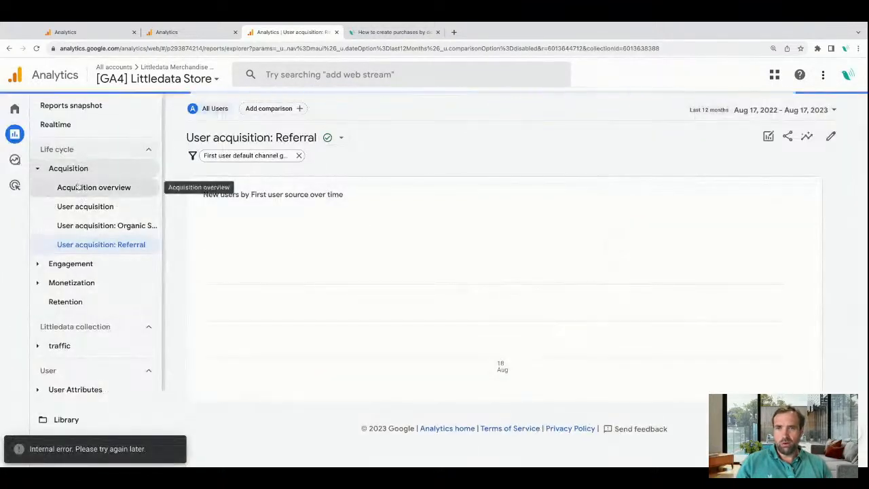
Customize the Acquisition overview by adding the New users by First user source data table card from the User acquisition: Referral report.
left_click(831, 135)
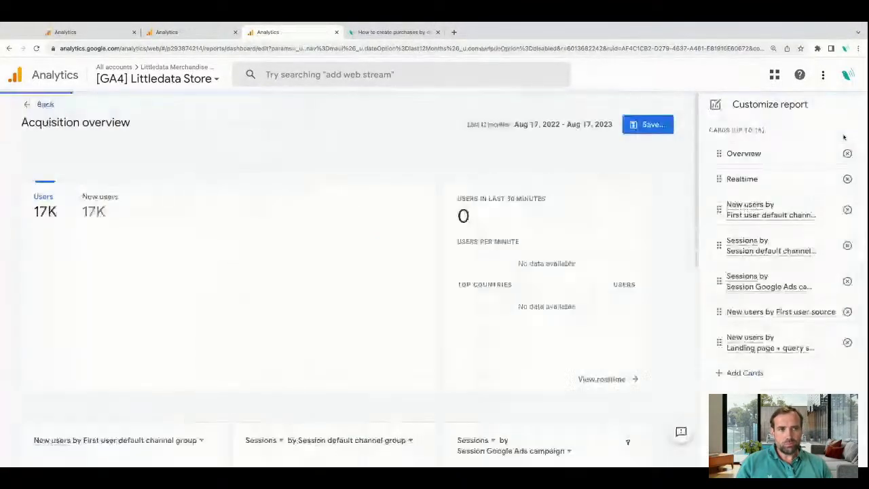
left_click(750, 374)
left_click(404, 76)
type("refe")
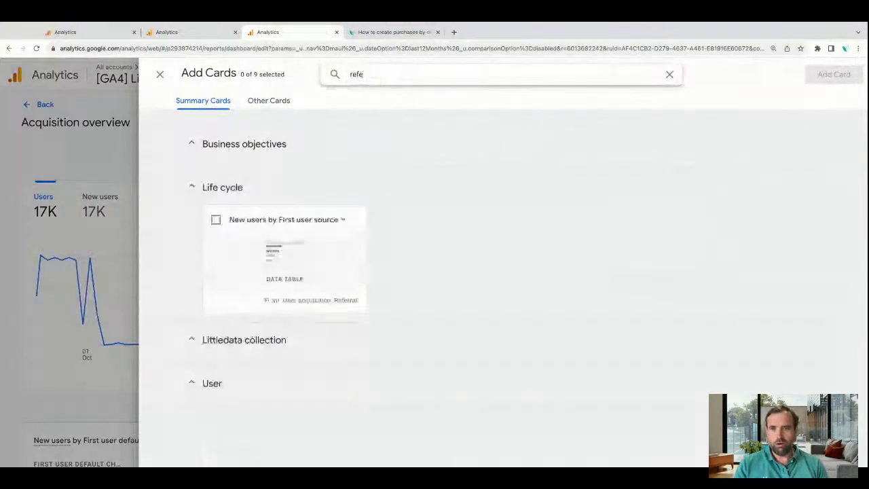
left_click(216, 220)
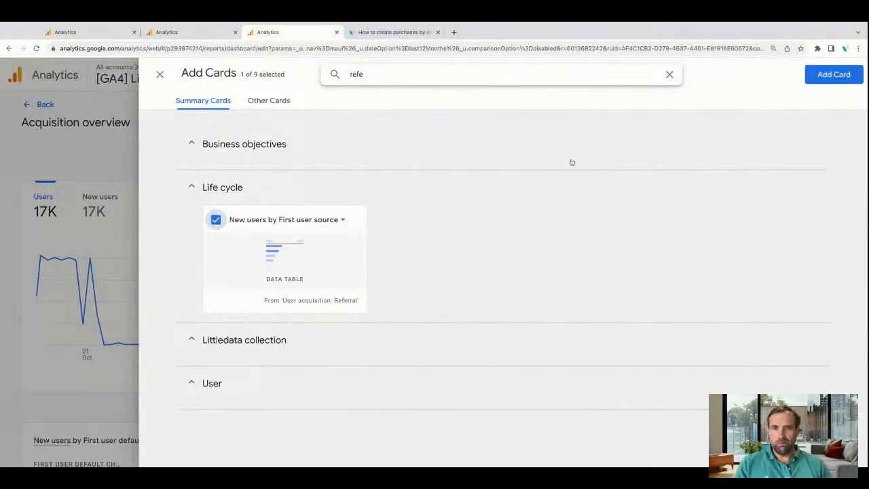
left_click(824, 78)
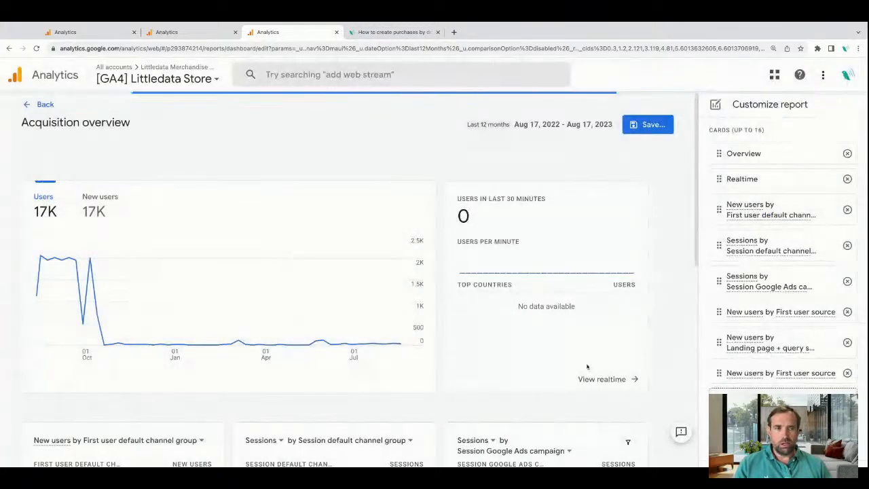
Save the changes to the current Acquisition overview report.
left_click(649, 127)
left_click(654, 150)
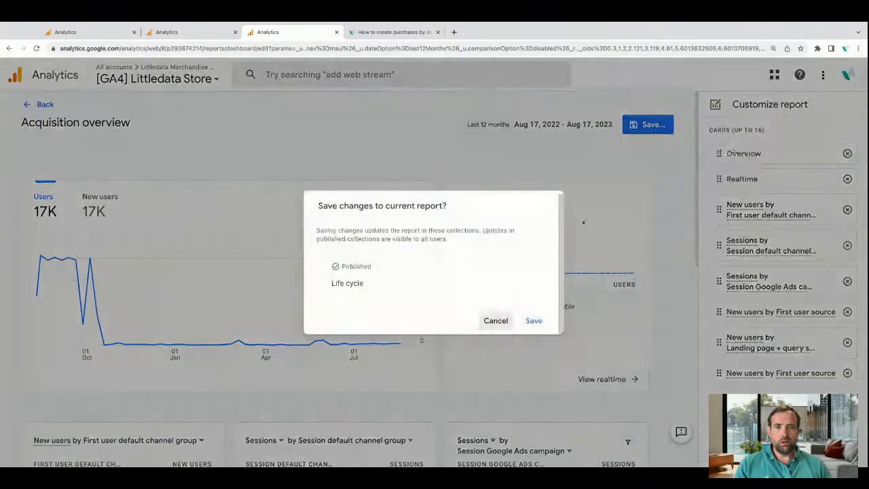
left_click(533, 321)
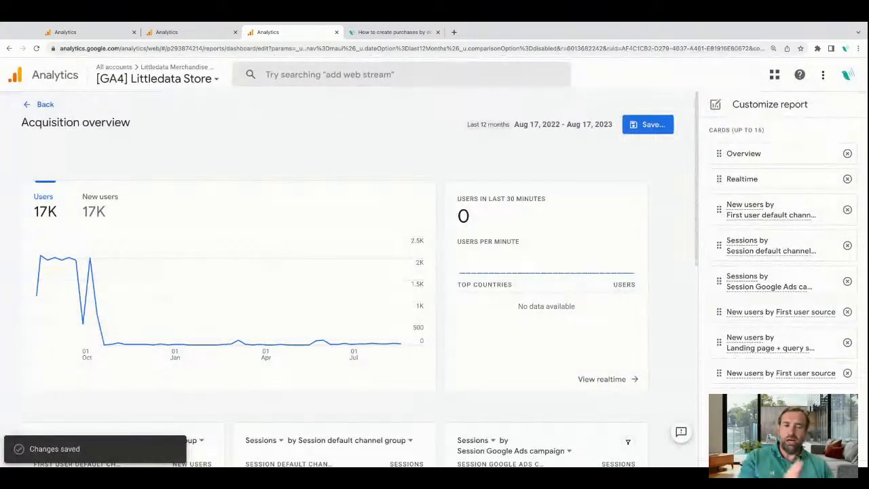
Review the summary cards and their report links in the Acquisition overview, and leave its customization.
scroll(362, 279, "down", 5)
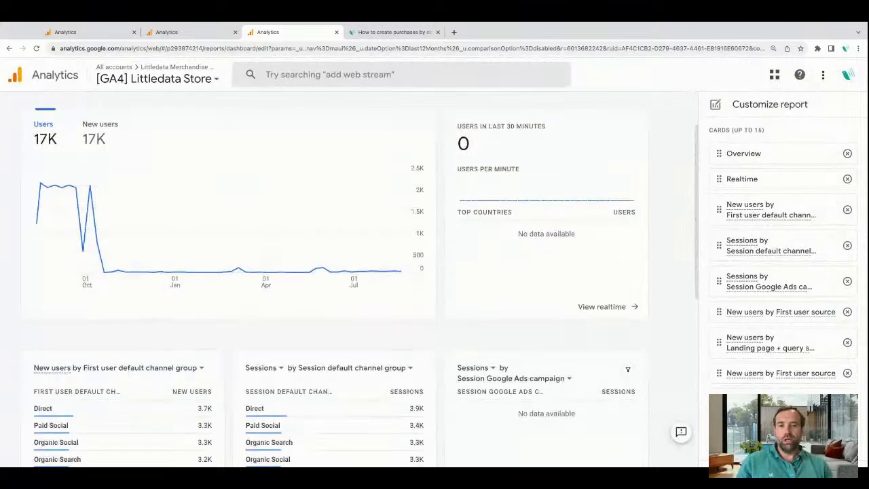
scroll(543, 353, "down", 3)
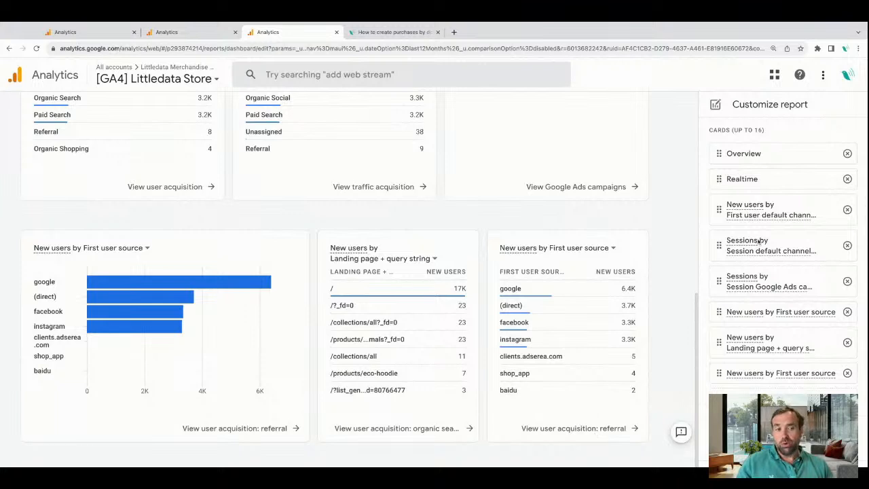
mouse_move(796, 255)
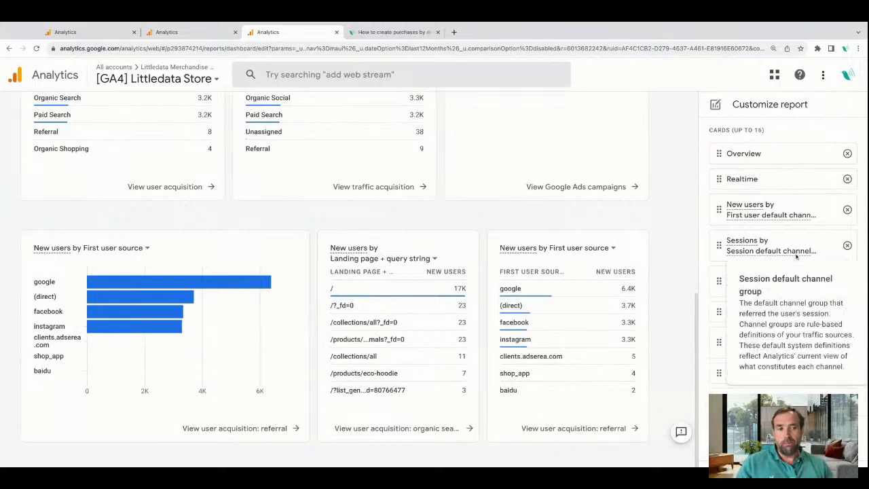
mouse_move(789, 217)
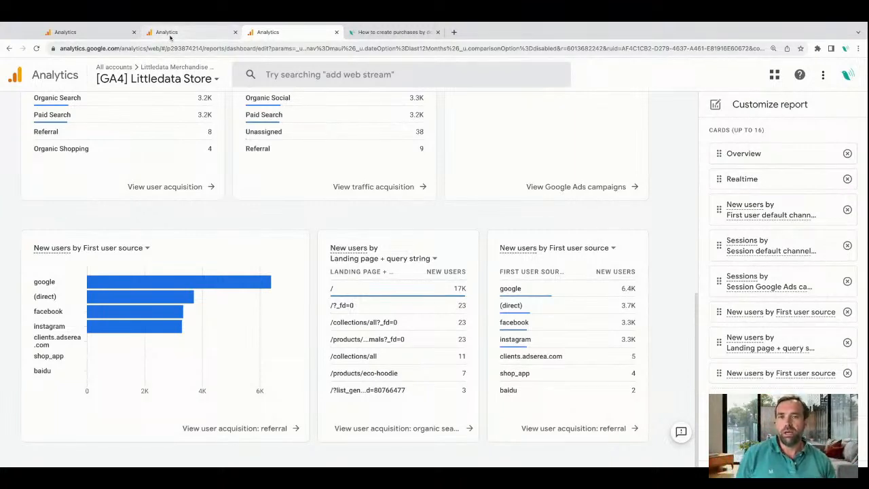
scroll(373, 109, "up", 4)
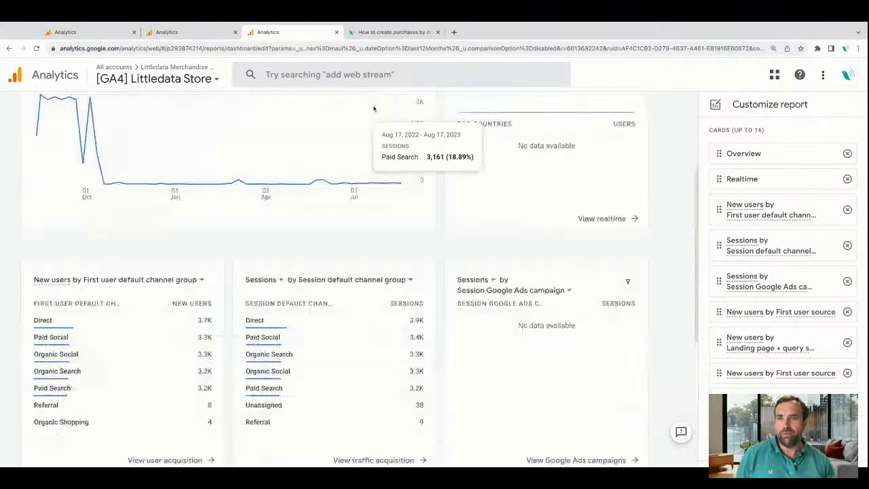
scroll(373, 109, "up", 3)
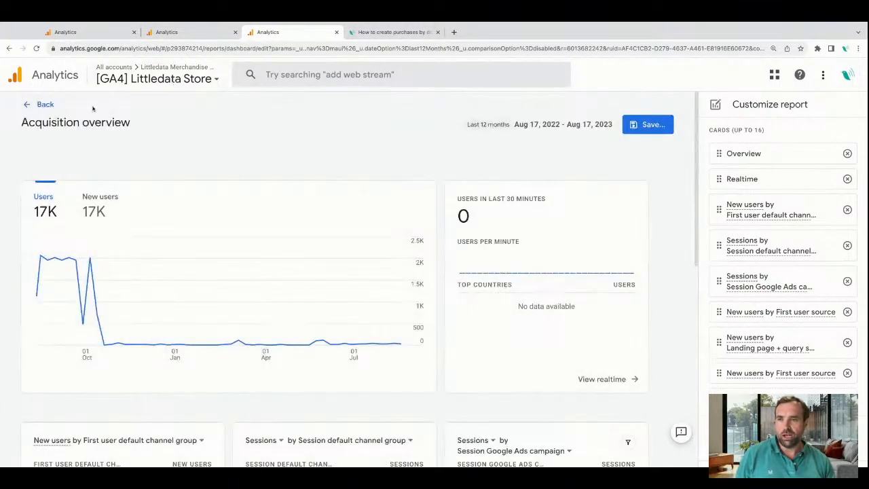
left_click(48, 106)
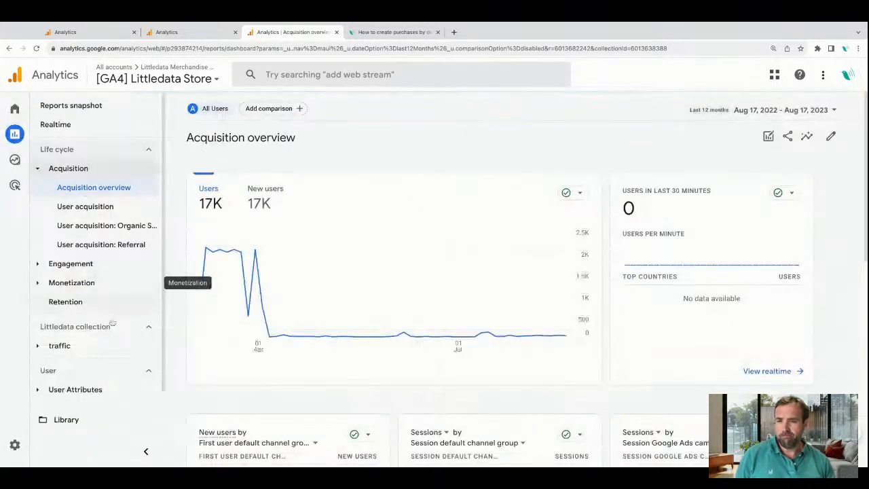
Open the Tech overview report and examine its summary cards for platform, browser, device category, screen resolution and app version.
scroll(110, 328, "down", 1)
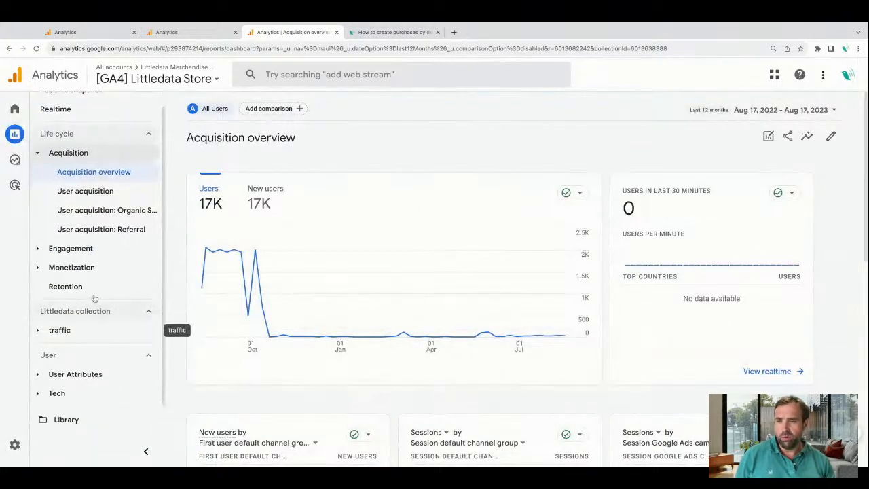
left_click(38, 248)
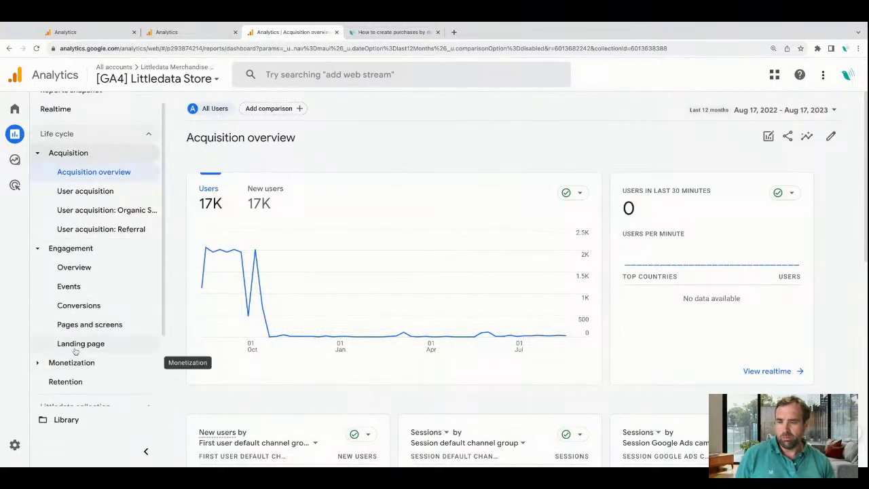
scroll(67, 351, "down", 3)
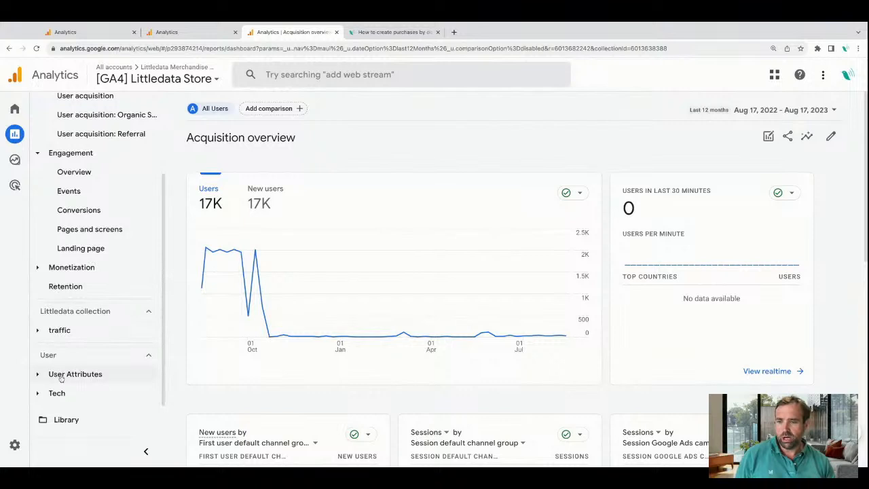
left_click(50, 393)
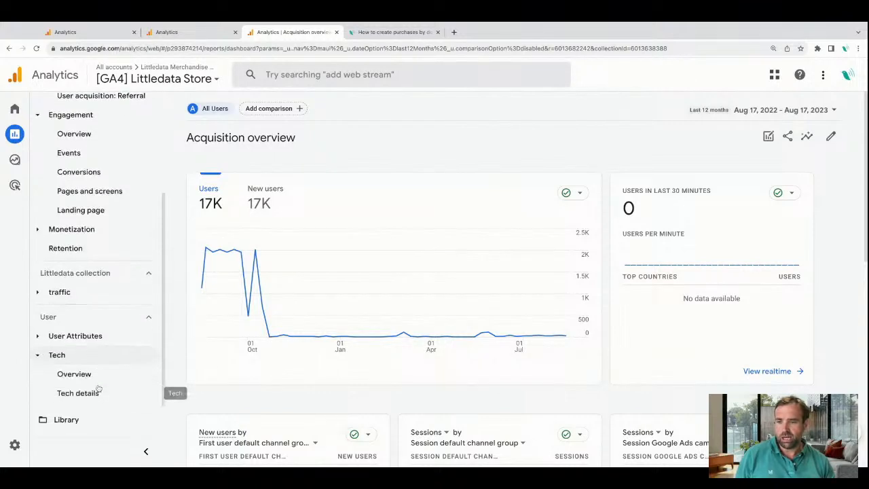
left_click(76, 374)
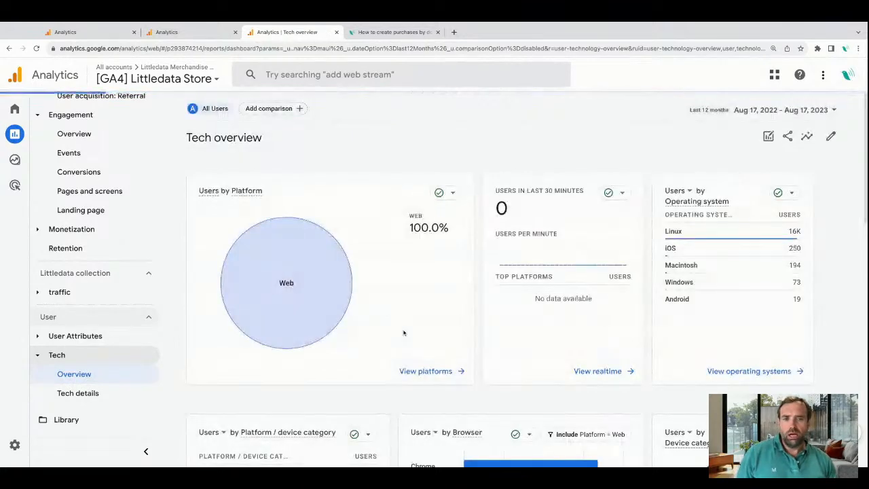
scroll(403, 333, "down", 3)
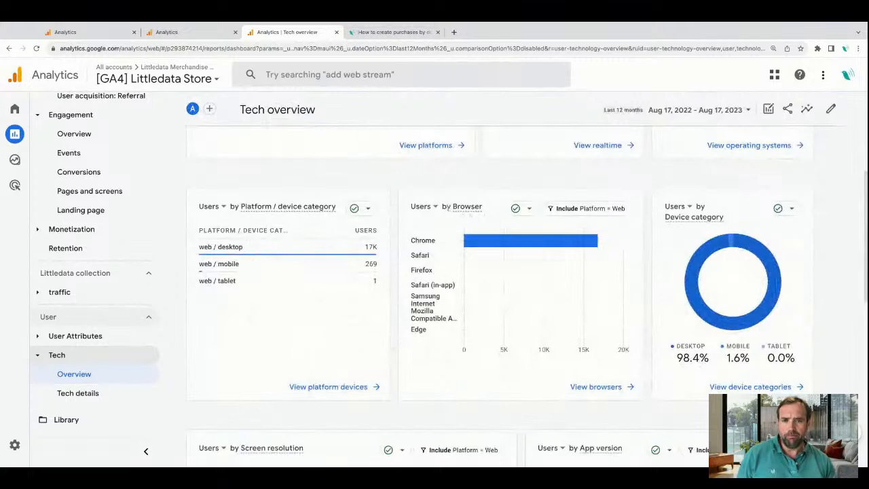
left_click(424, 206)
left_click(501, 198)
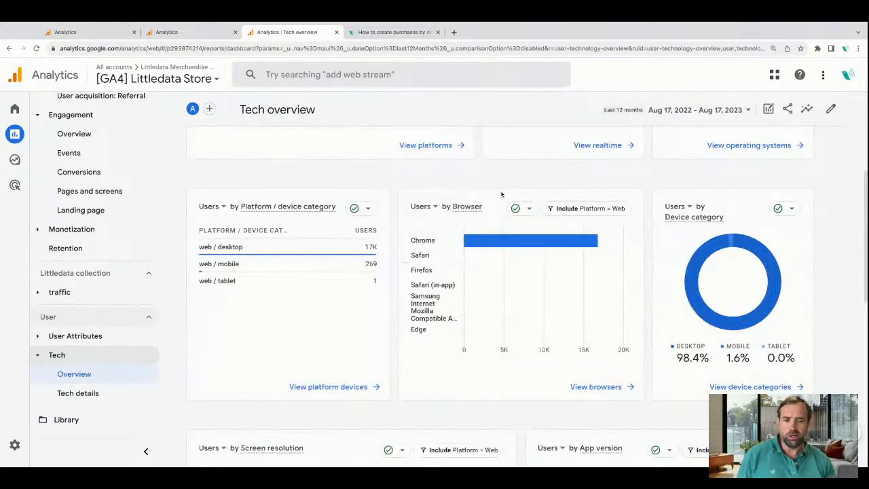
scroll(501, 241, "down", 4)
scroll(249, 305, "down", 3)
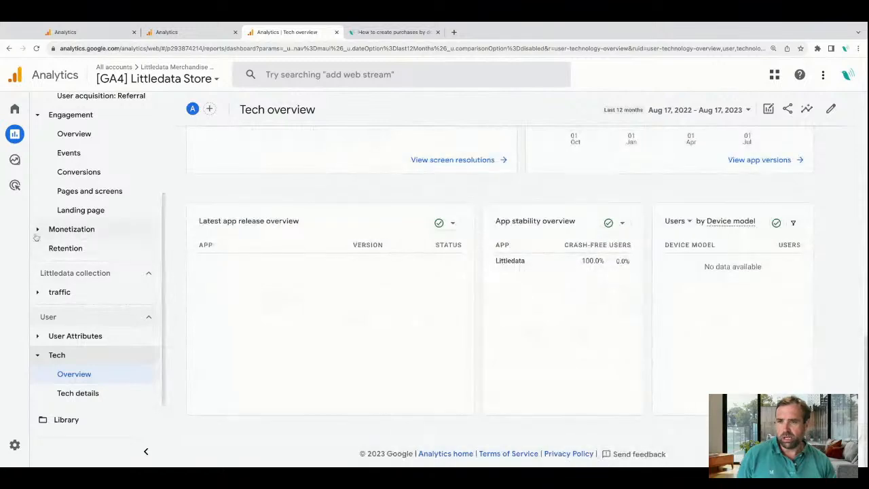
Open the Monetization overview report and look through its revenue, purchaser, item and promotion cards.
left_click(83, 230)
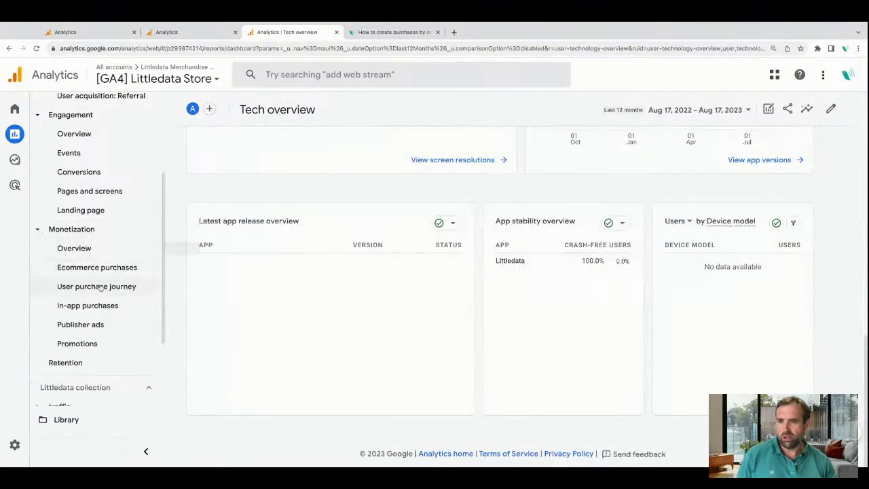
left_click(74, 248)
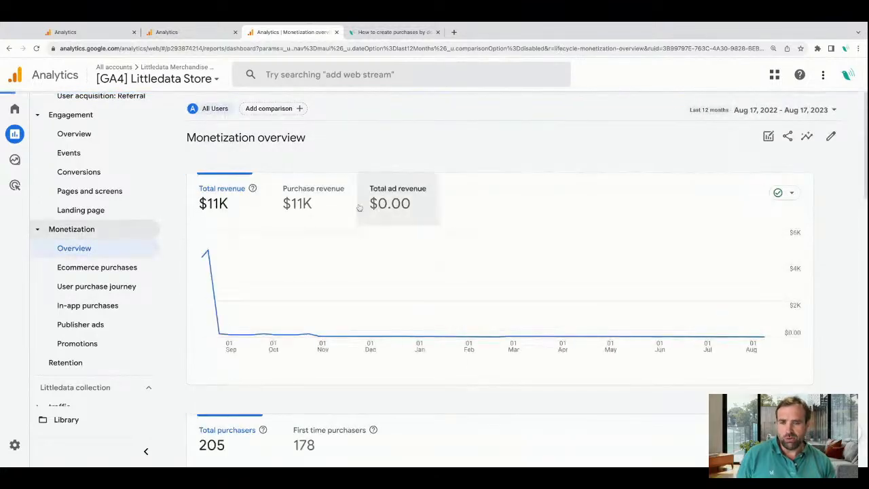
scroll(333, 319, "down", 5)
scroll(334, 332, "down", 5)
scroll(334, 332, "up", 2)
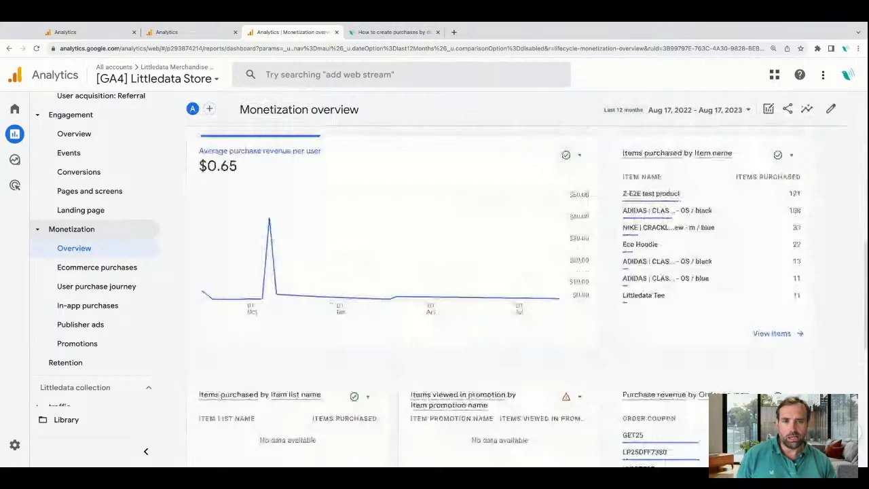
scroll(516, 291, "down", 4)
scroll(516, 292, "down", 2)
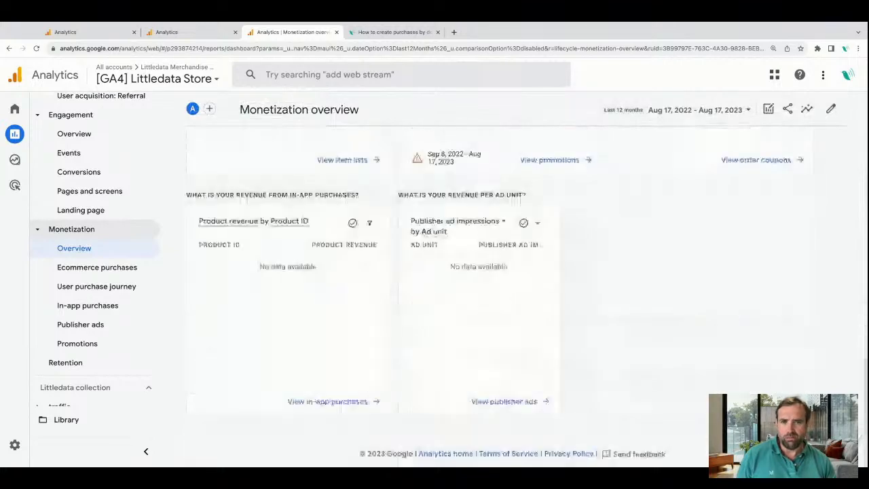
scroll(516, 292, "up", 10)
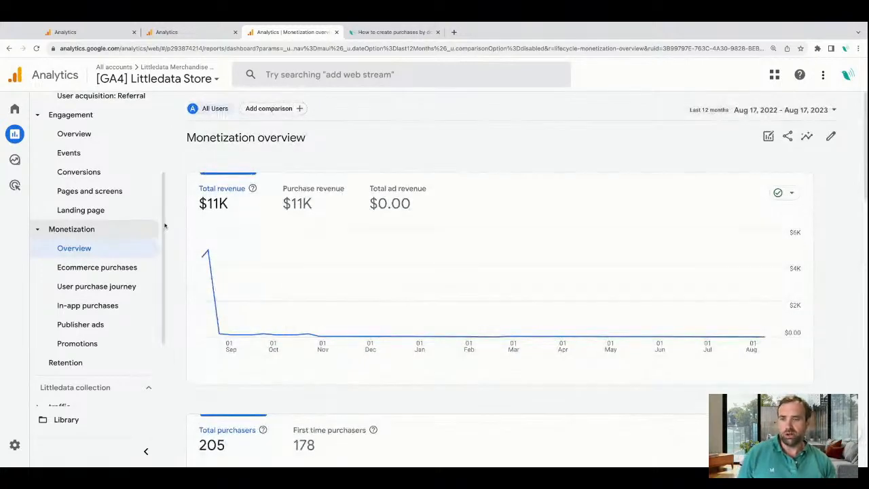
Go to Explorations and start a new blank exploration.
mouse_move(25, 159)
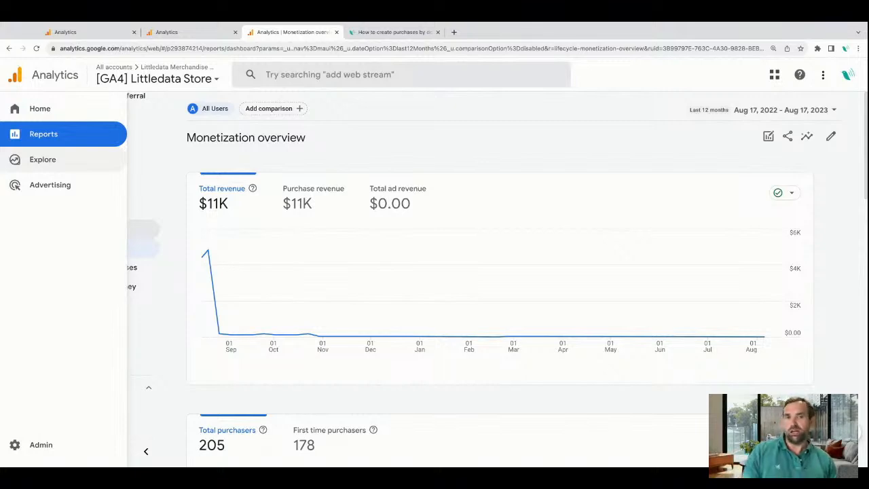
left_click(53, 166)
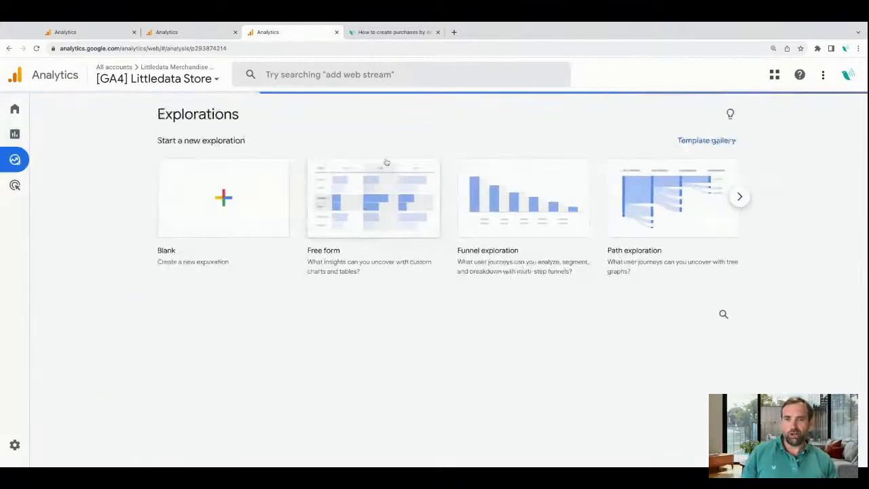
left_click(252, 210)
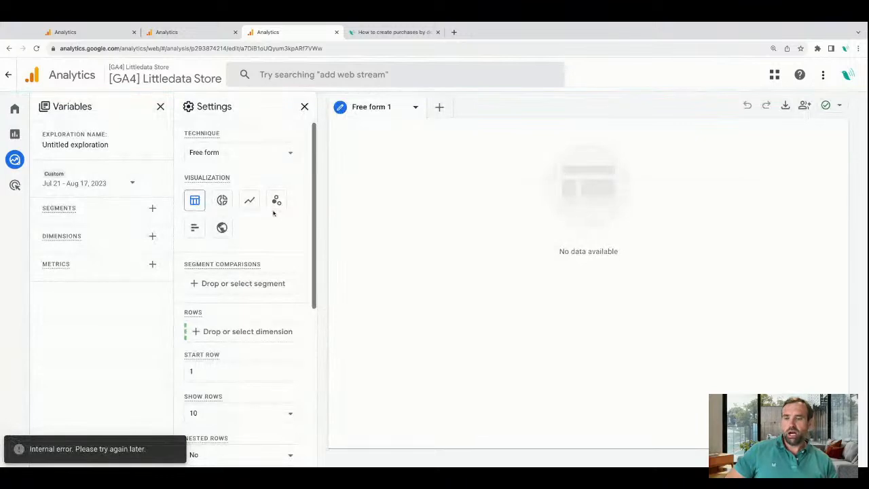
Find the Page path + query string dimension and import it into the exploration's variables.
left_click(152, 235)
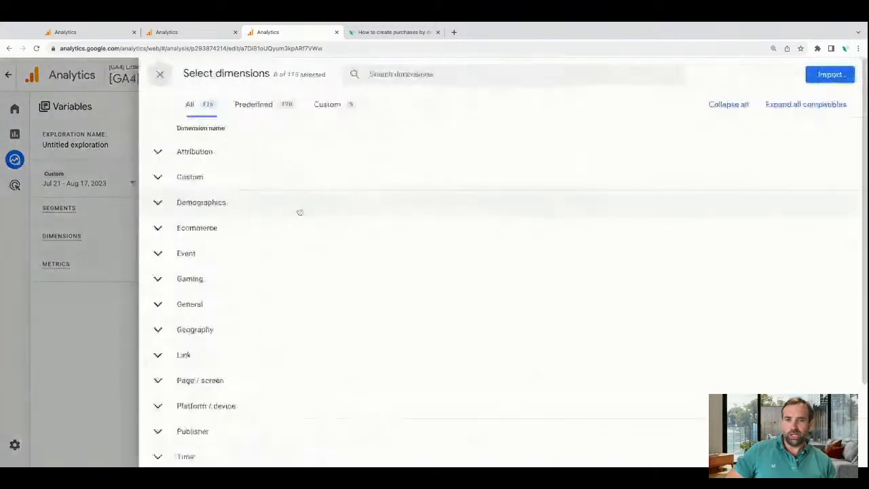
left_click(548, 79)
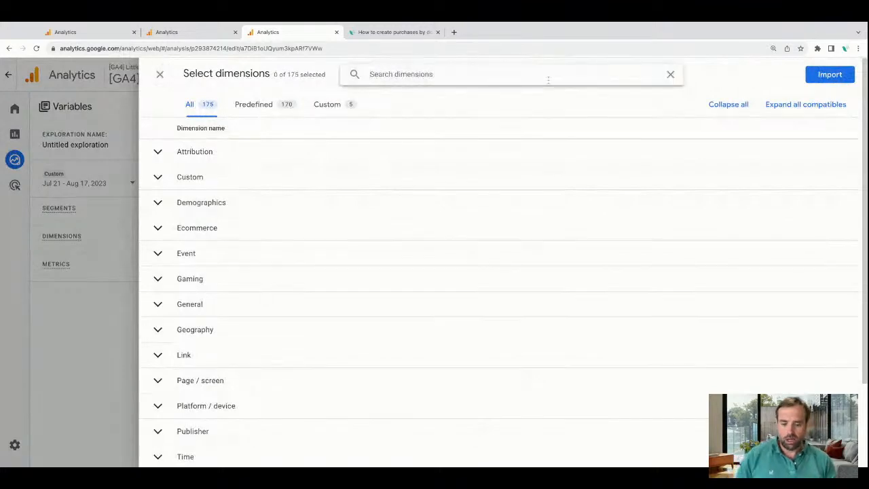
type("page p")
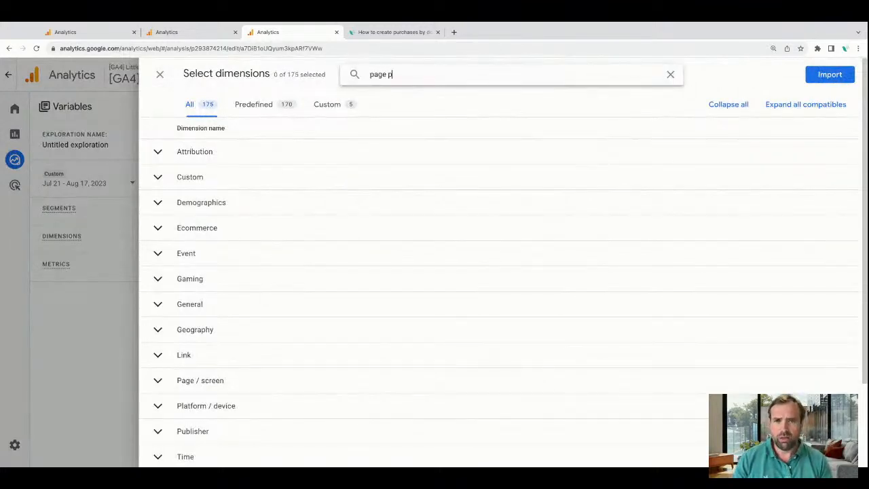
left_click(157, 174)
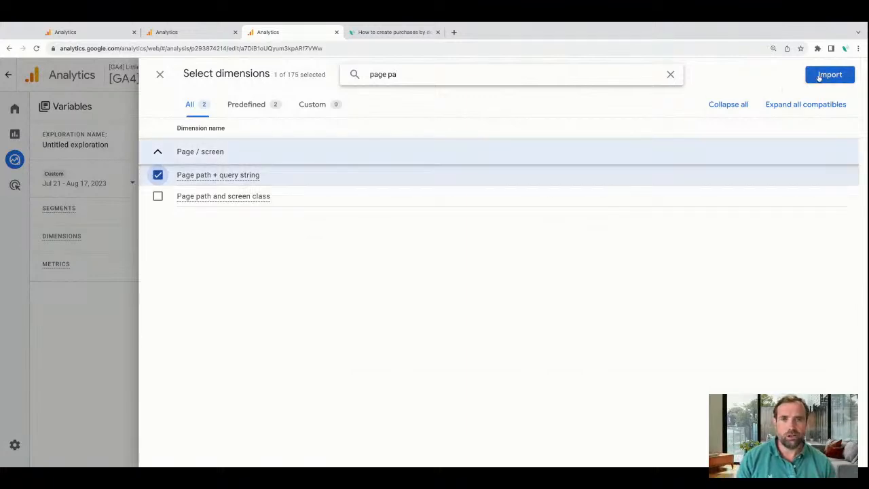
left_click(828, 75)
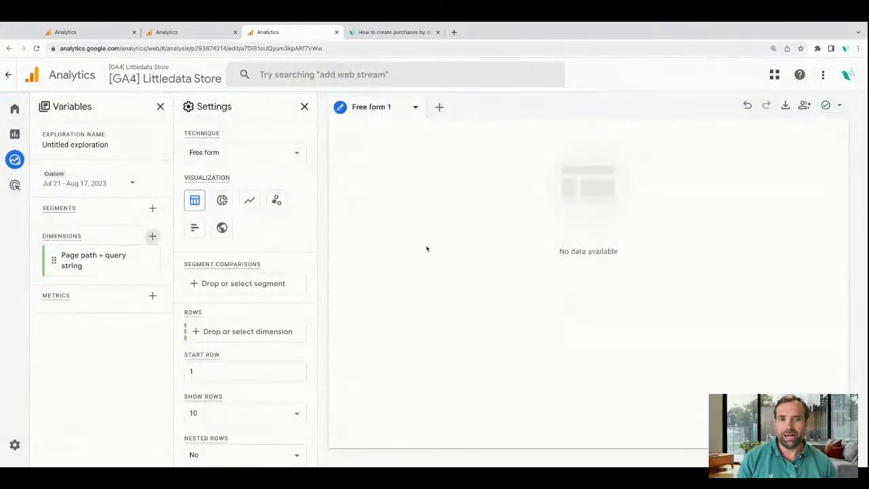
mouse_move(71, 266)
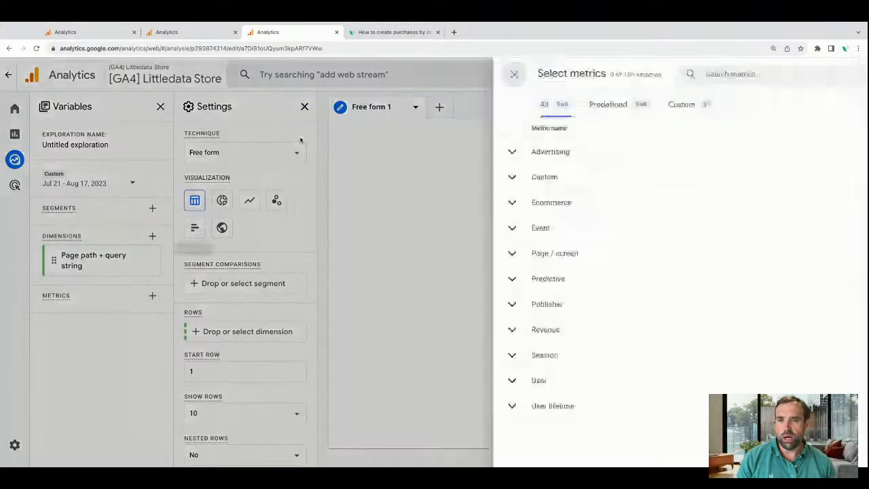
Find the Active users metric by searching for "users" and import it into the exploration's variables.
type("purc")
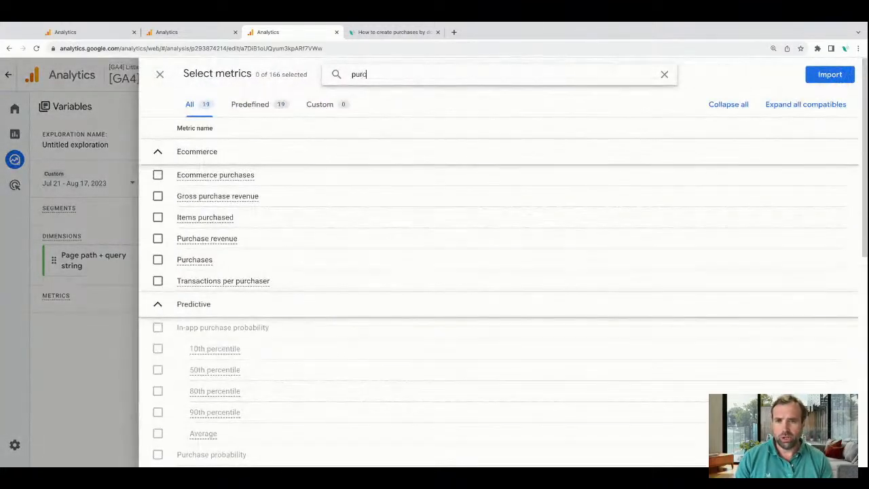
key("BackSpace")
key("BackSpace")
key("BackSpace")
key("BackSpace")
type("user")
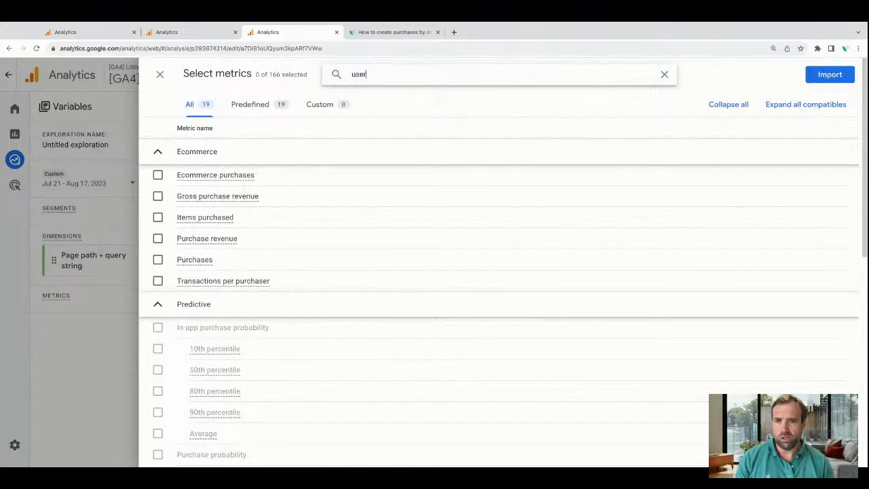
type("s")
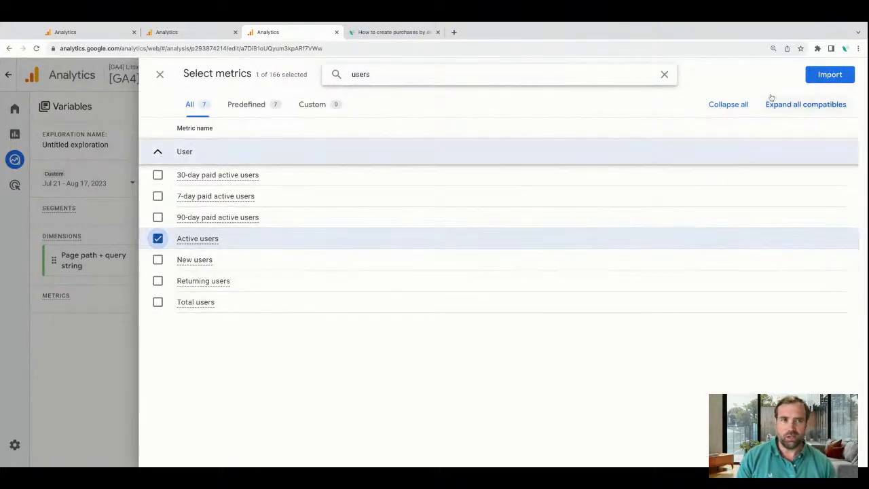
left_click(829, 74)
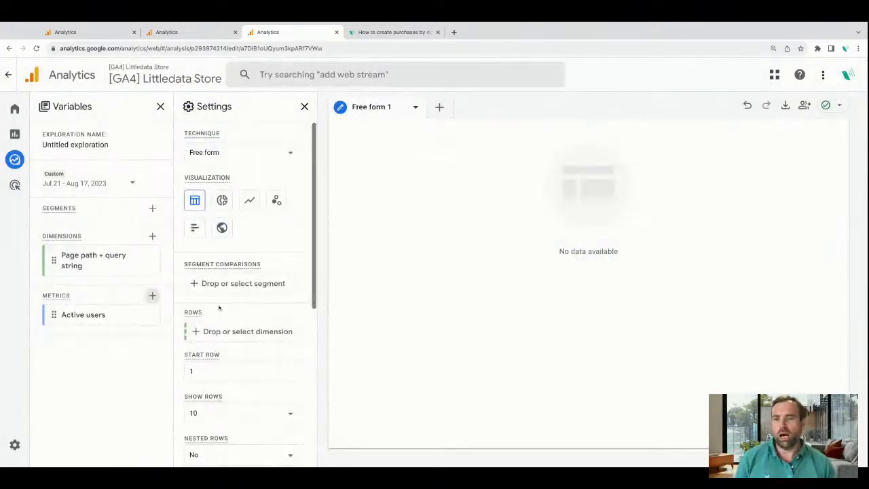
Add Page path + query string to the exploration's rows and Active users to its values.
scroll(219, 350, "down", 1)
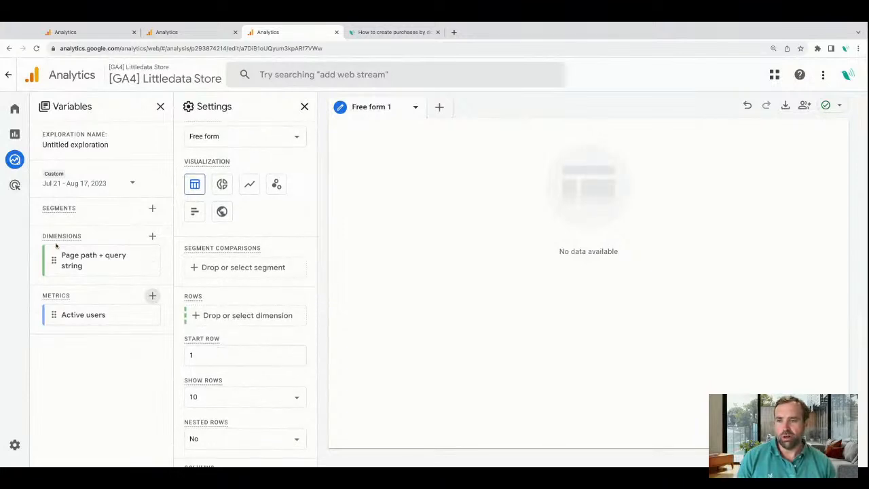
left_click_drag(69, 262, 197, 320)
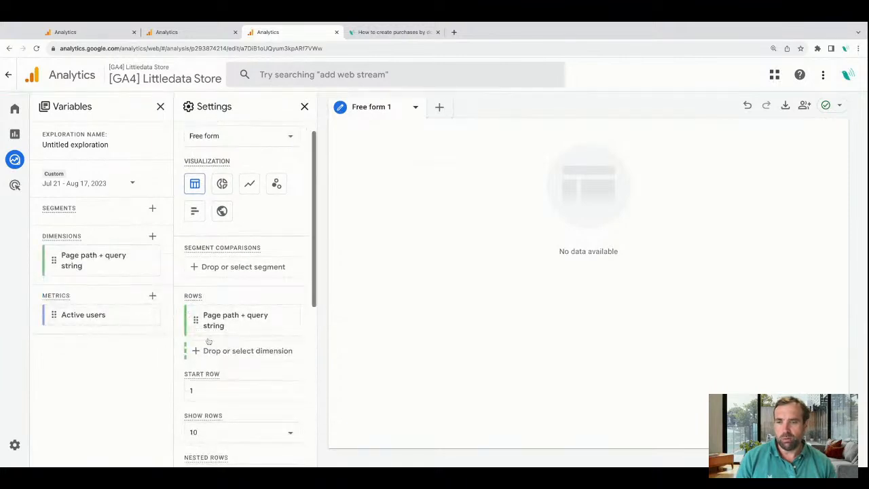
scroll(208, 342, "down", 5)
double_click(101, 316)
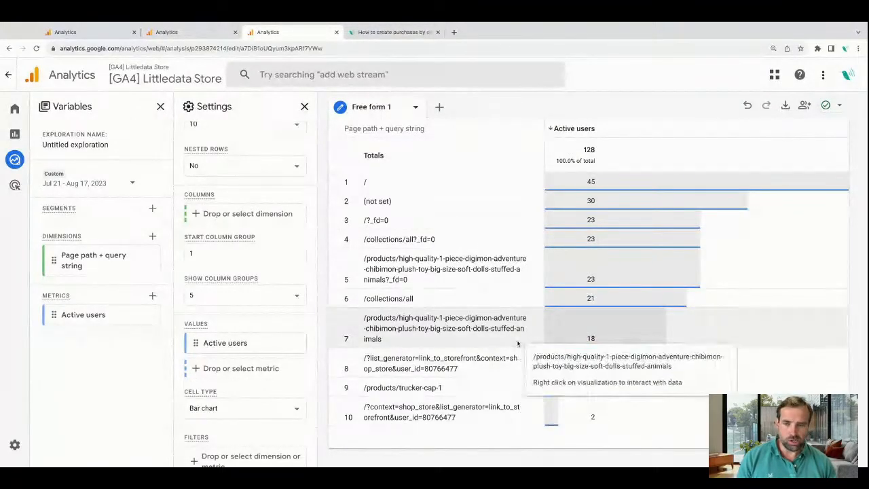
Apply a filter so that Page path + query string contains "thank_you".
scroll(243, 423, "down", 1)
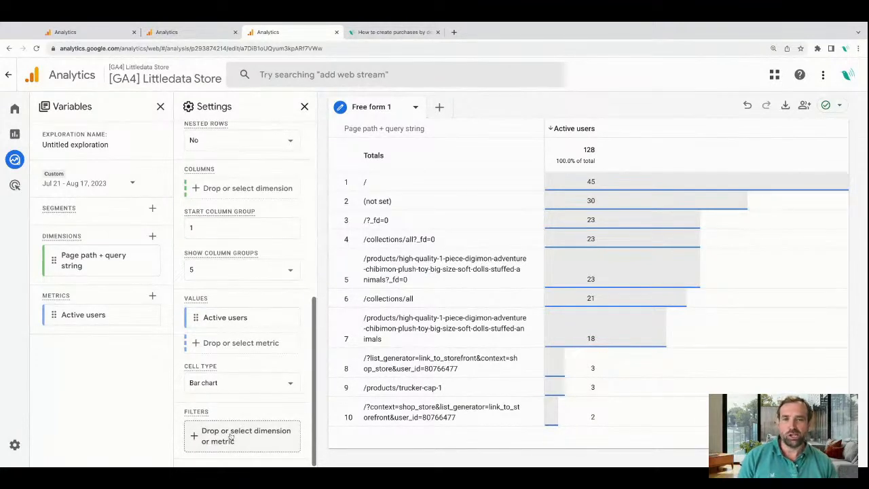
left_click(243, 435)
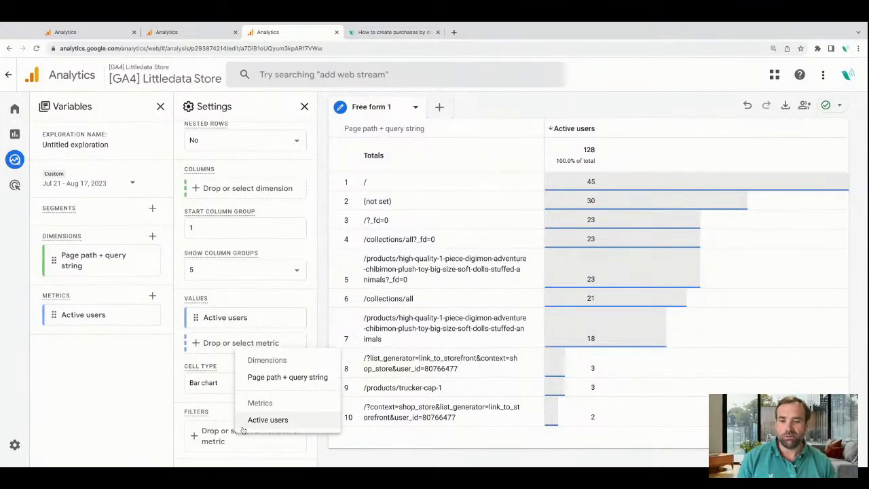
left_click(285, 377)
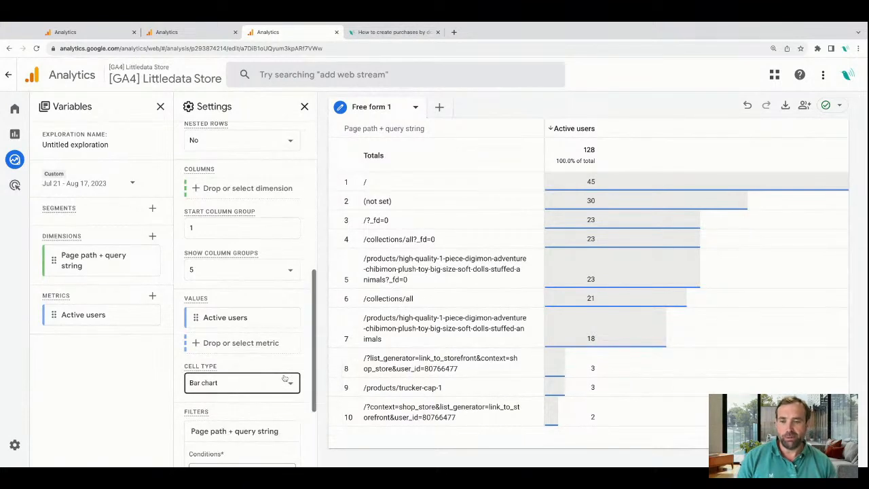
left_click(266, 343)
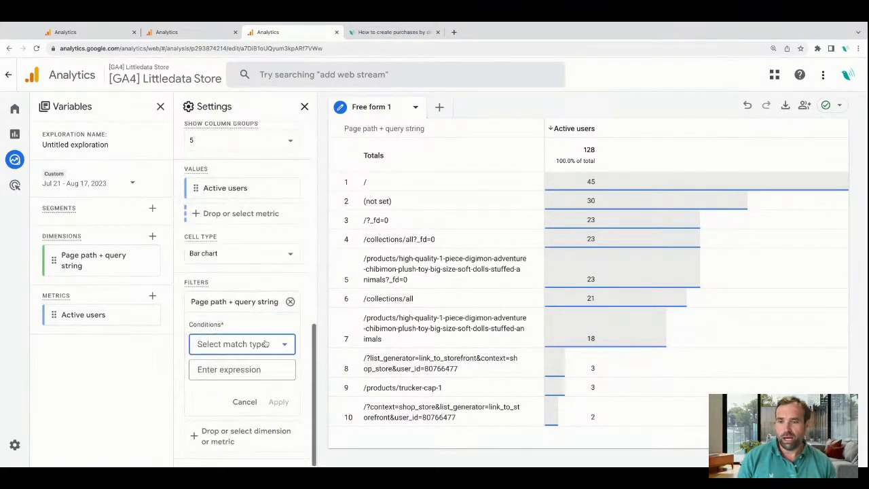
left_click(234, 232)
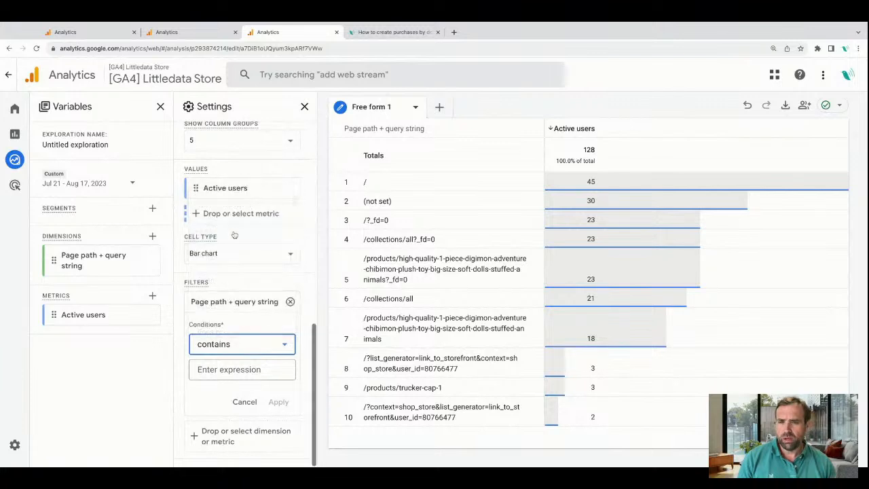
left_click(255, 370)
type("thank_you")
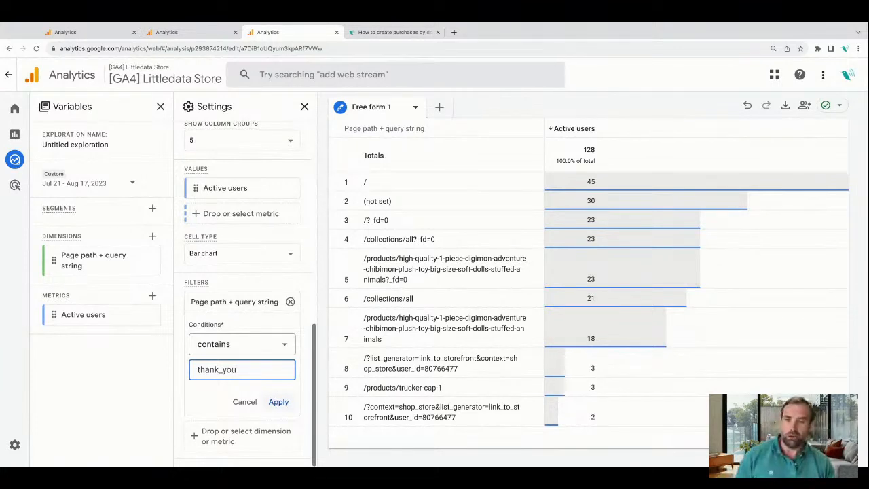
left_click(278, 401)
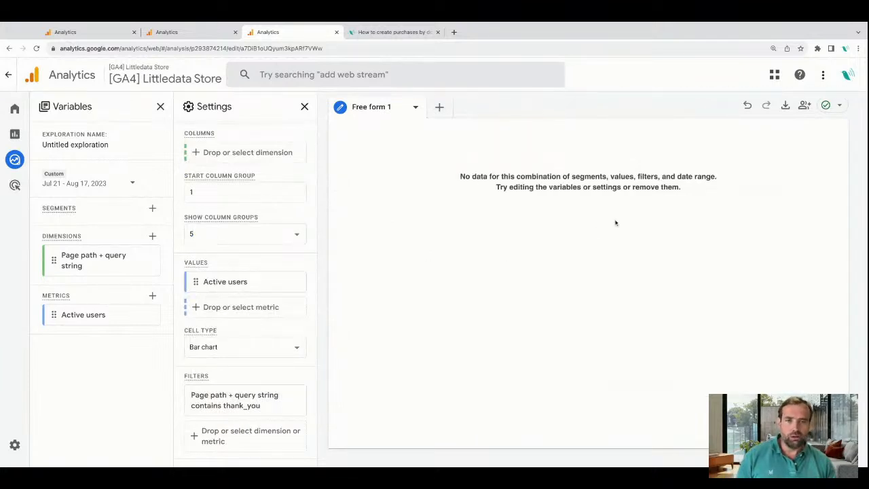
Set the exploration's custom date range to Nov 1, 2022 - Aug 17, 2023.
left_click(132, 186)
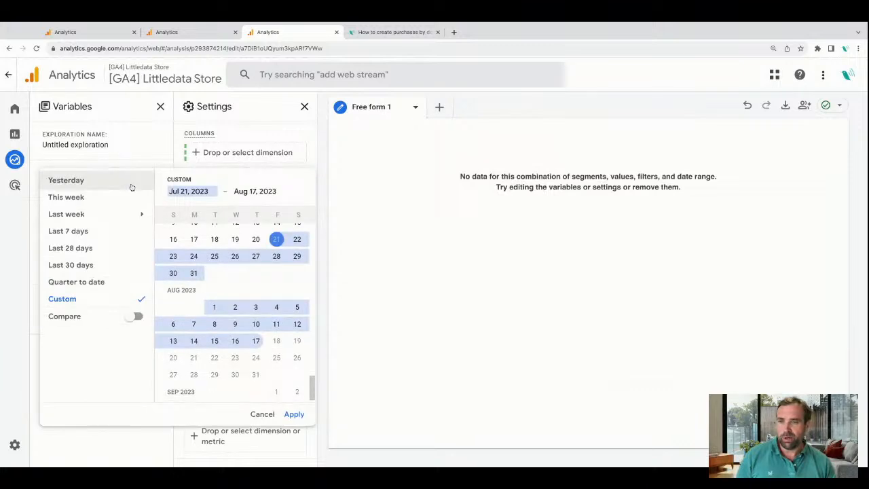
scroll(211, 276, "up", 10)
scroll(215, 331, "up", 4)
left_click(212, 276)
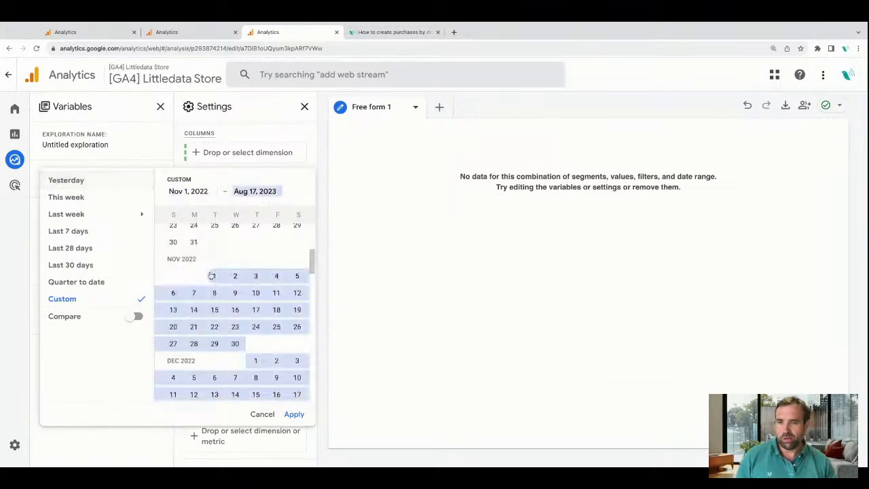
left_click(294, 414)
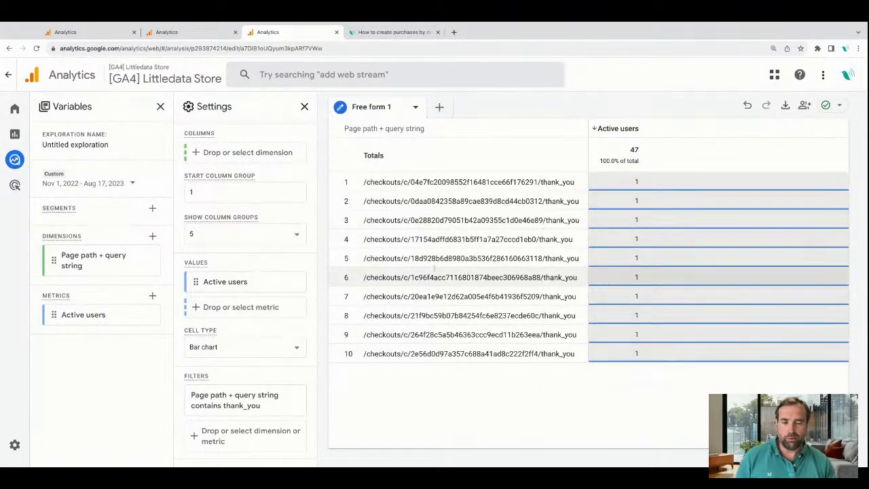
Remove Page path + query string from the exploration's rows while keeping it as a variable.
scroll(243, 286, "up", 5)
scroll(244, 286, "up", 3)
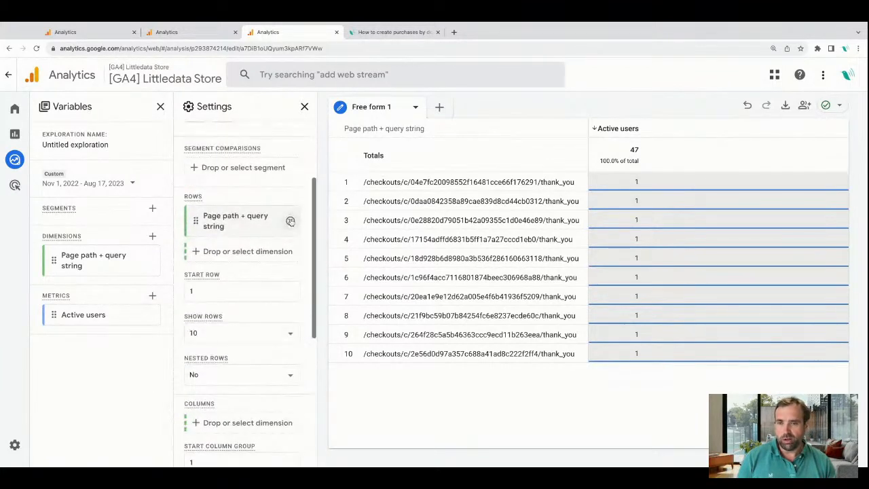
left_click(290, 221)
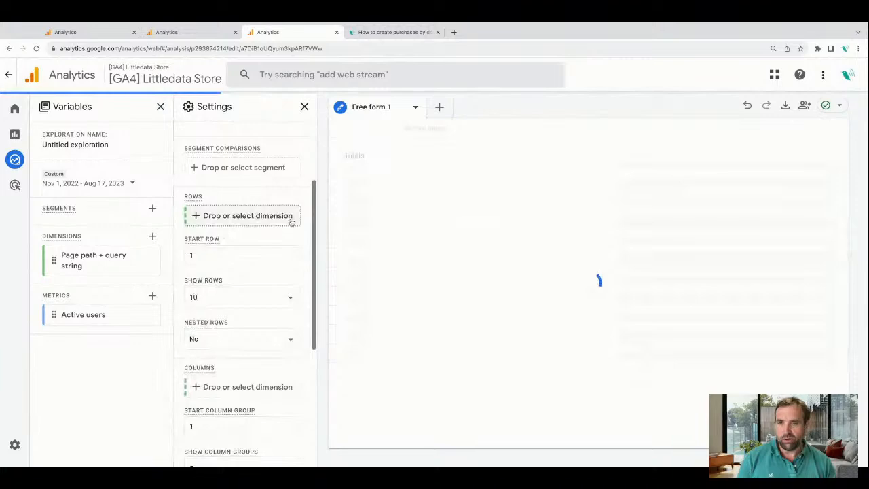
Import the Device, Device category and Device model dimensions into the exploration's variables.
left_click(152, 236)
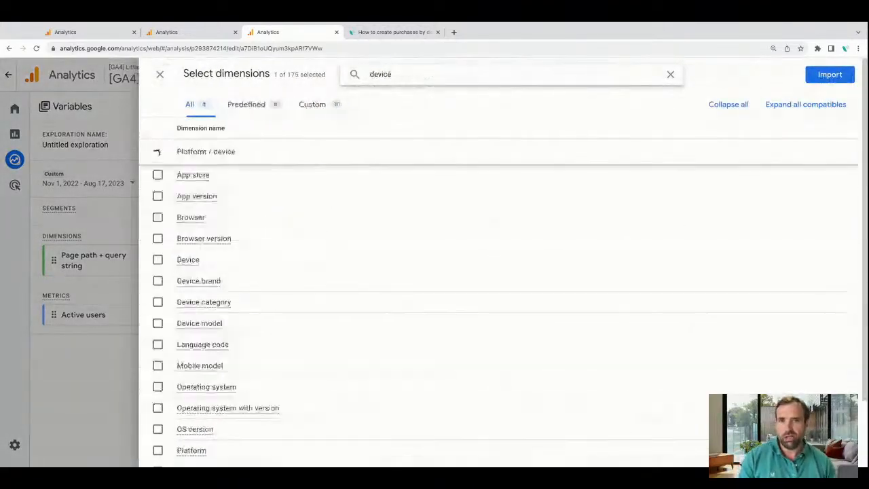
left_click(157, 260)
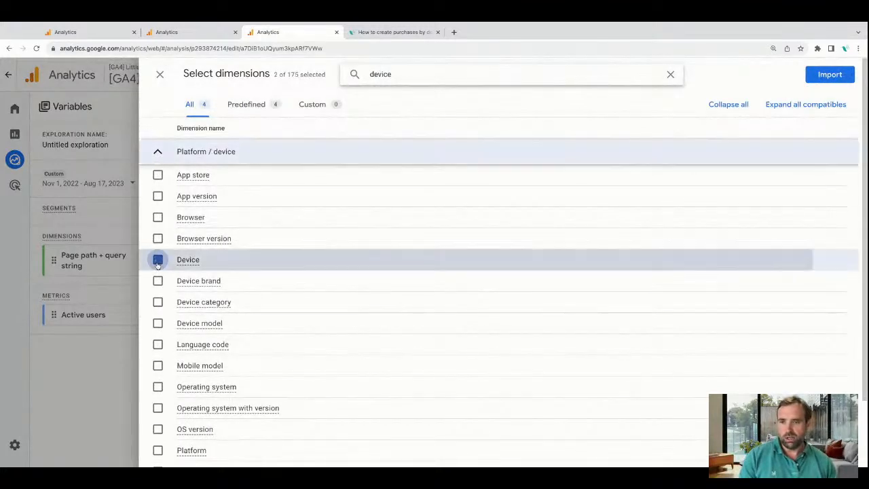
left_click(157, 301)
left_click(158, 323)
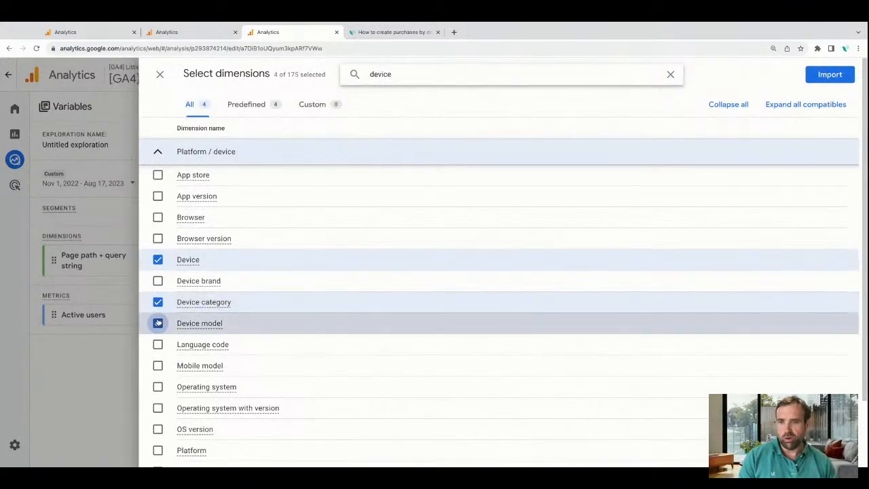
left_click(829, 74)
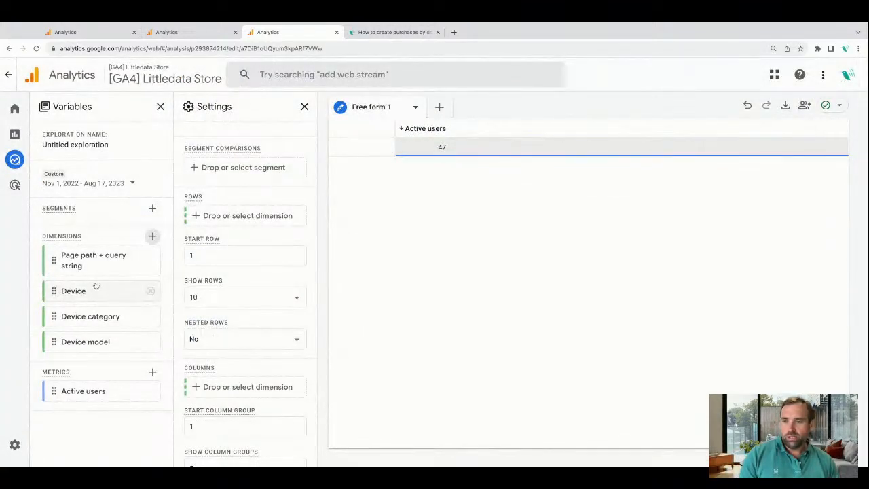
Add Device, Device category and Device model to the rows in that order.
left_click_drag(91, 291, 215, 215)
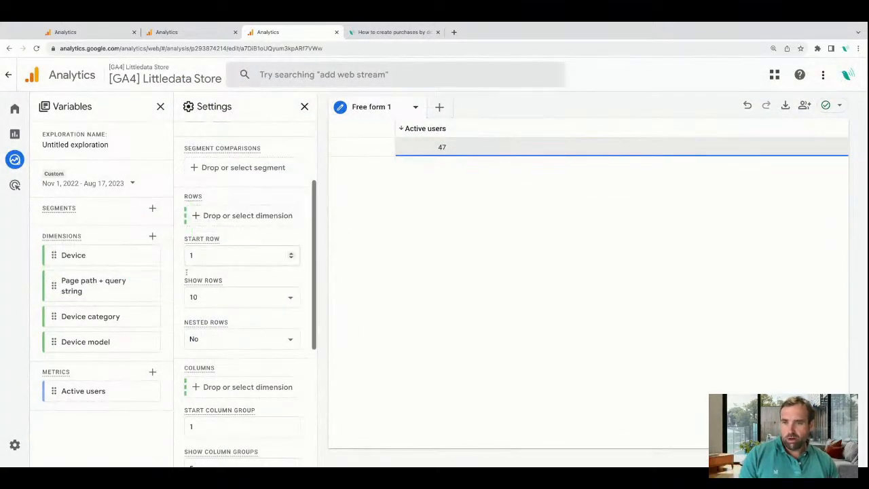
left_click_drag(89, 258, 211, 215)
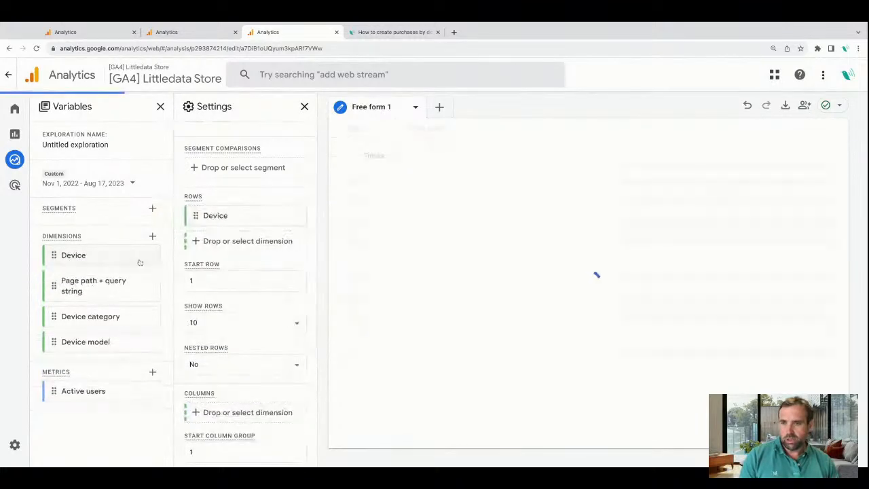
left_click_drag(97, 316, 249, 236)
left_click_drag(76, 289, 202, 255)
left_click_drag(64, 342, 210, 264)
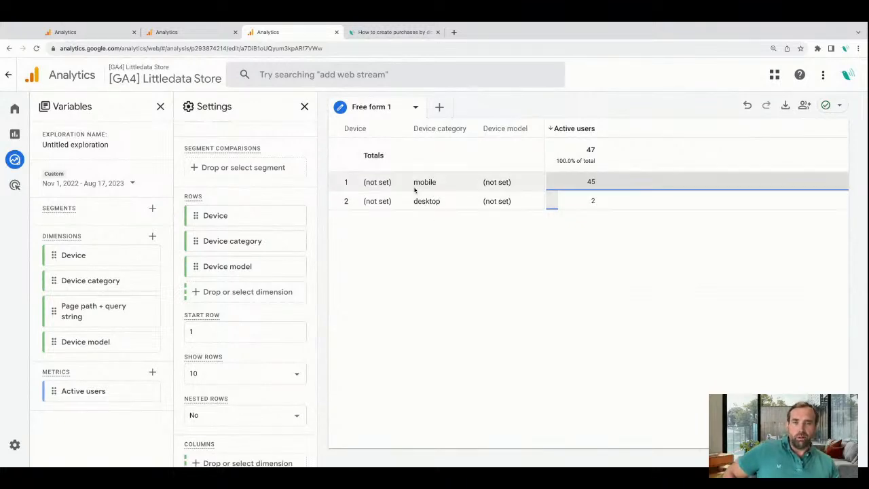
Take Device category out of the rows and add the newly imported Operating system dimension below Device model.
left_click(290, 240)
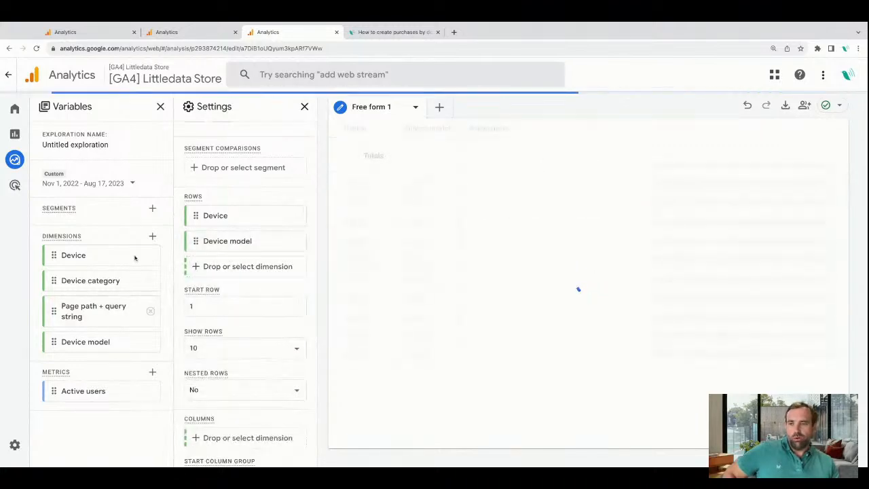
left_click(152, 235)
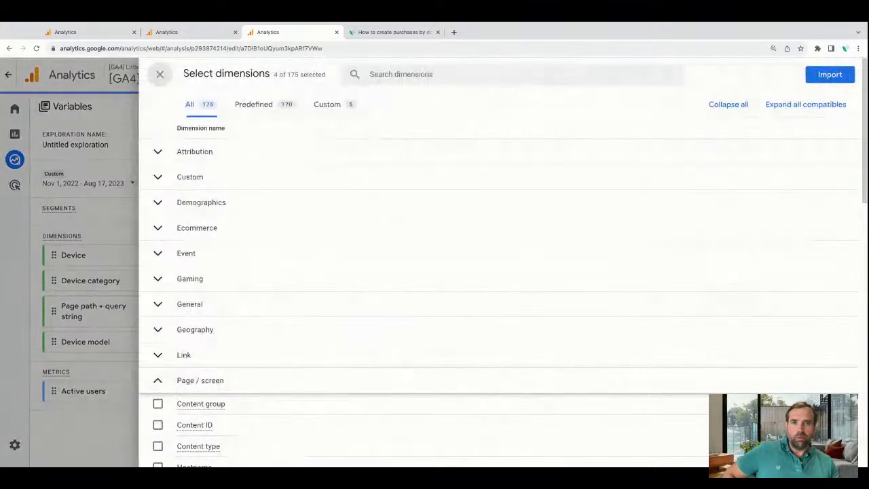
type("oper")
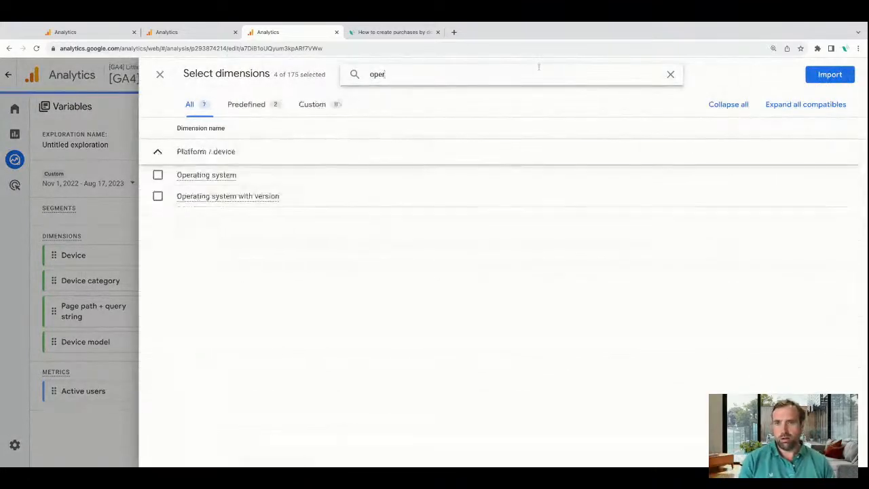
left_click(157, 175)
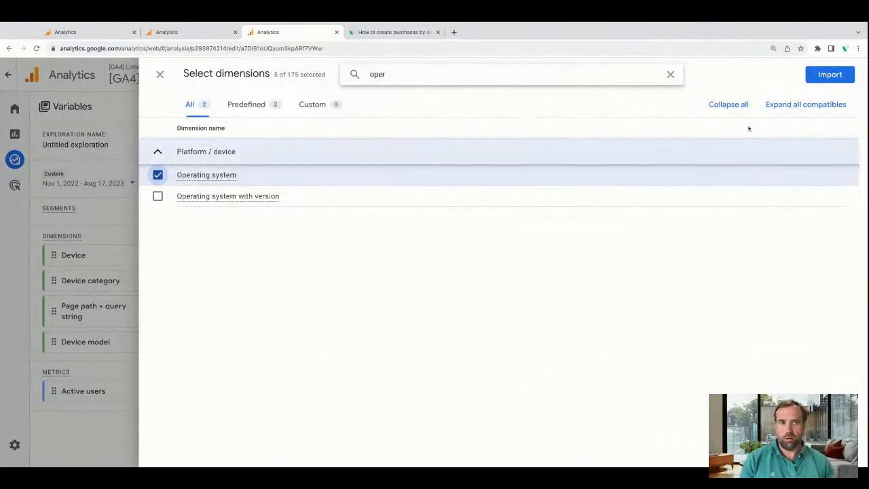
left_click(829, 74)
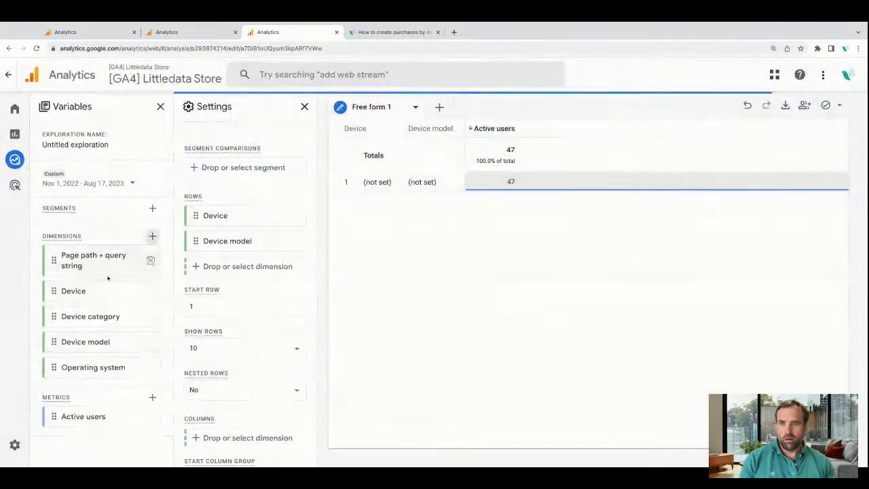
left_click_drag(101, 362, 234, 234)
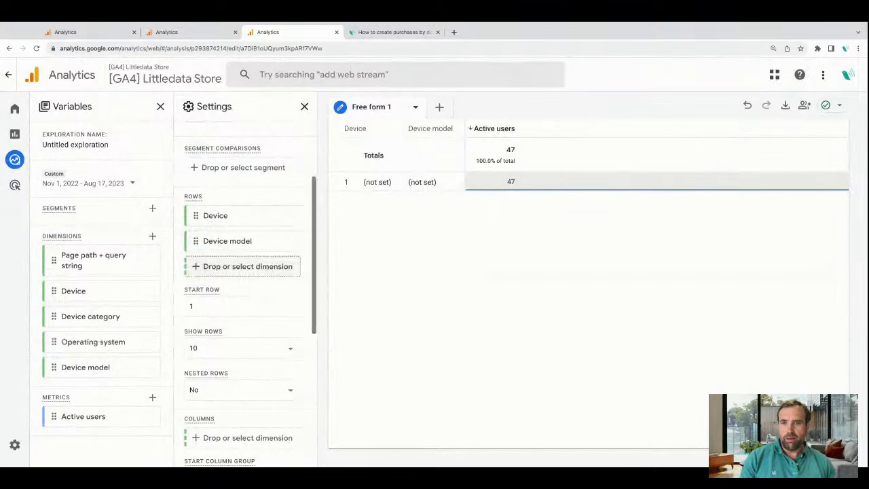
left_click_drag(88, 353, 227, 262)
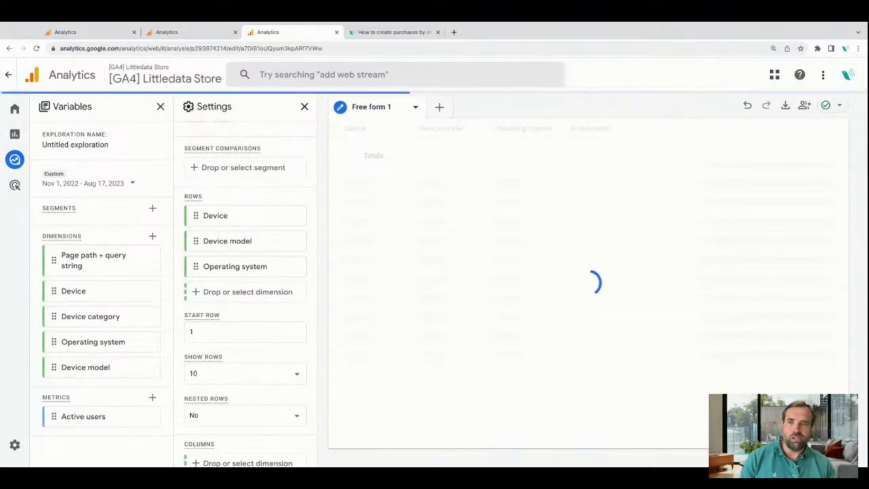
Rename the untitled exploration to "Purchases by device + operating system".
double_click(109, 145)
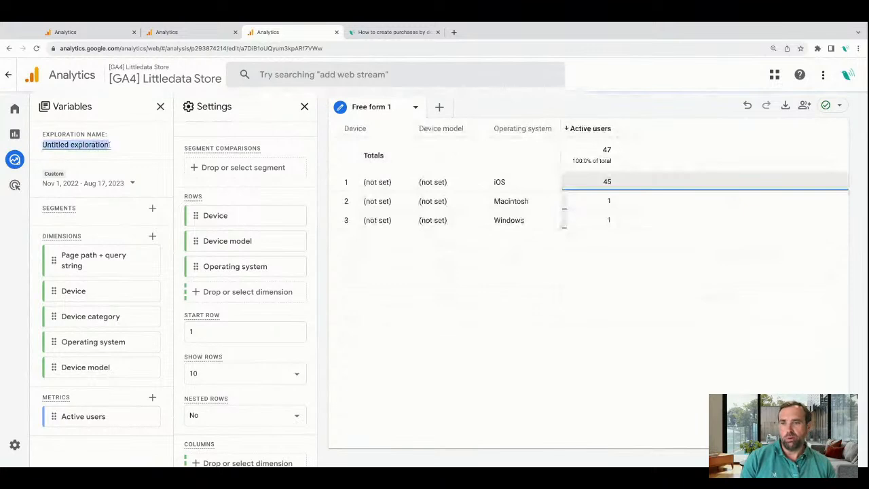
key("BackSpace")
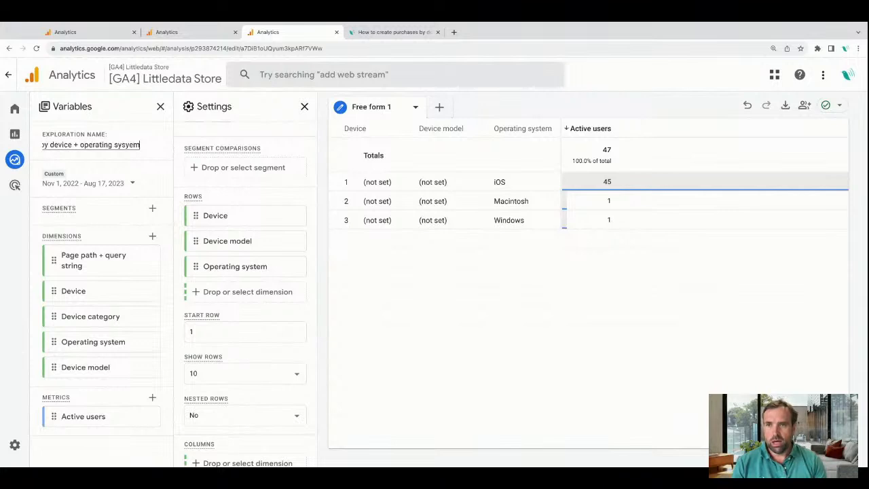
key("BackSpace")
key("BackSpace")
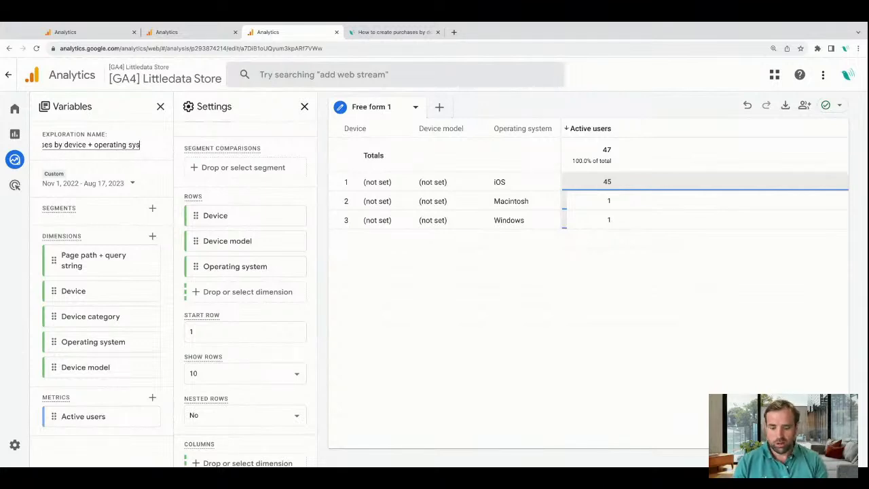
left_click(433, 348)
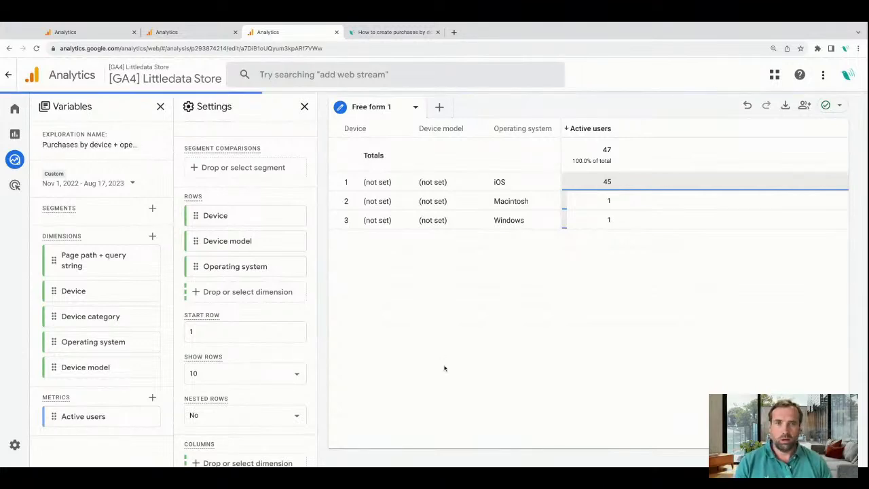
Return to the Explorations overview and close the redundant second Analytics browser tab.
scroll(252, 349, "down", 6)
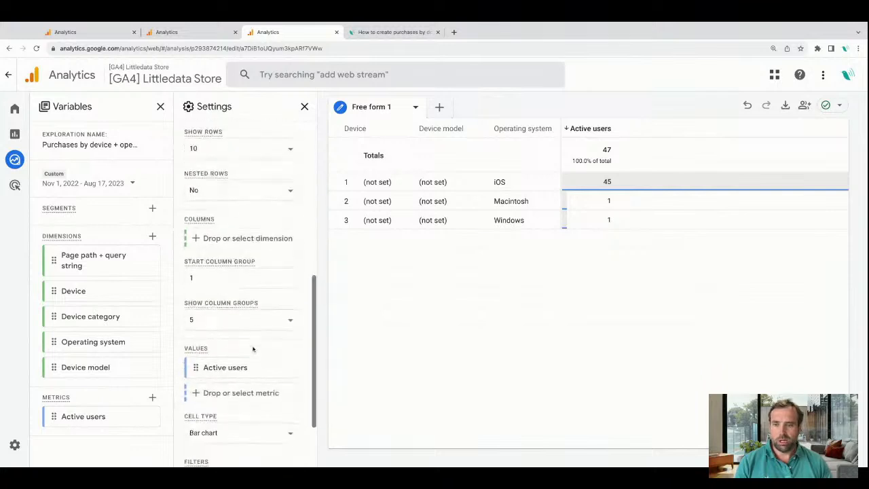
scroll(251, 343, "up", 8)
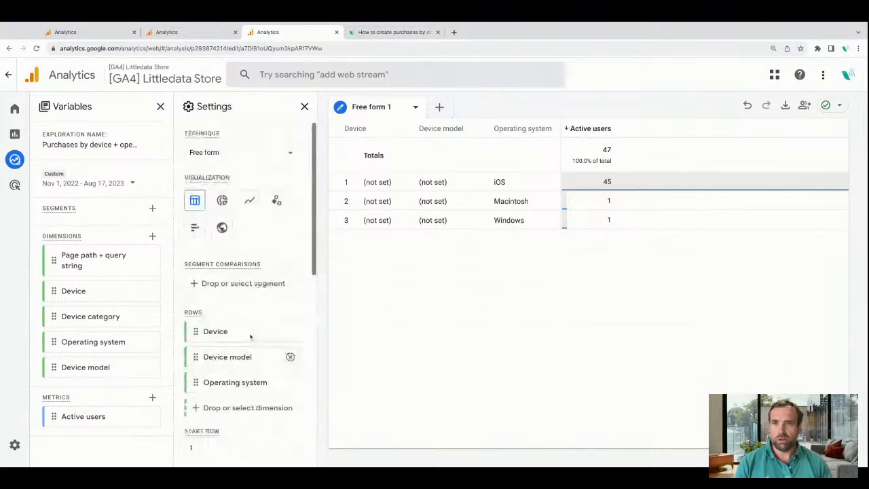
left_click(21, 159)
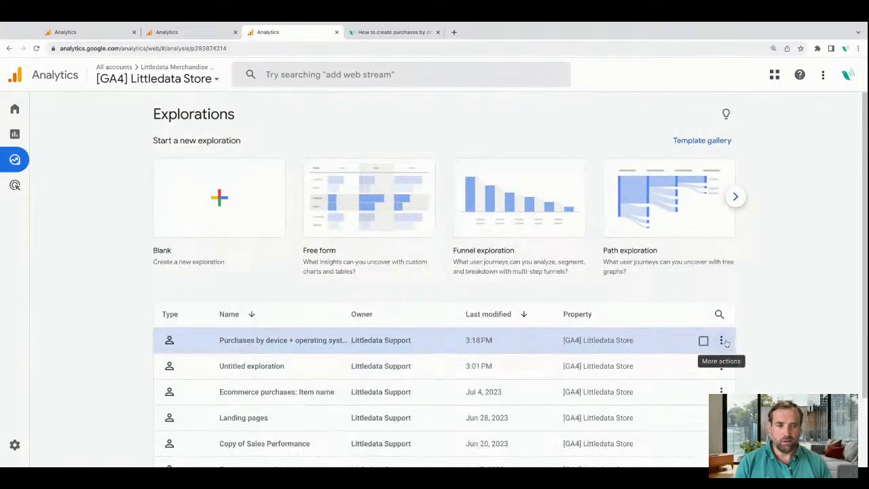
left_click(193, 32)
left_click(235, 32)
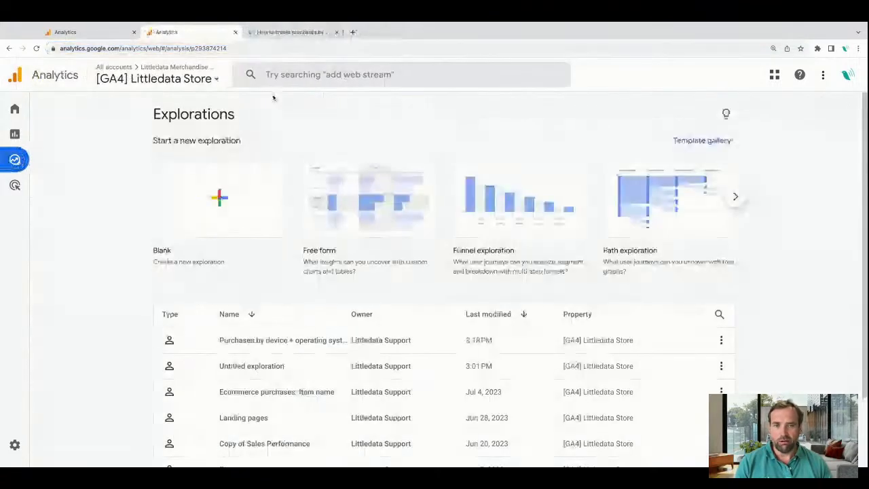
Delete the leftover "Untitled exploration" from the explorations list.
left_click(721, 366)
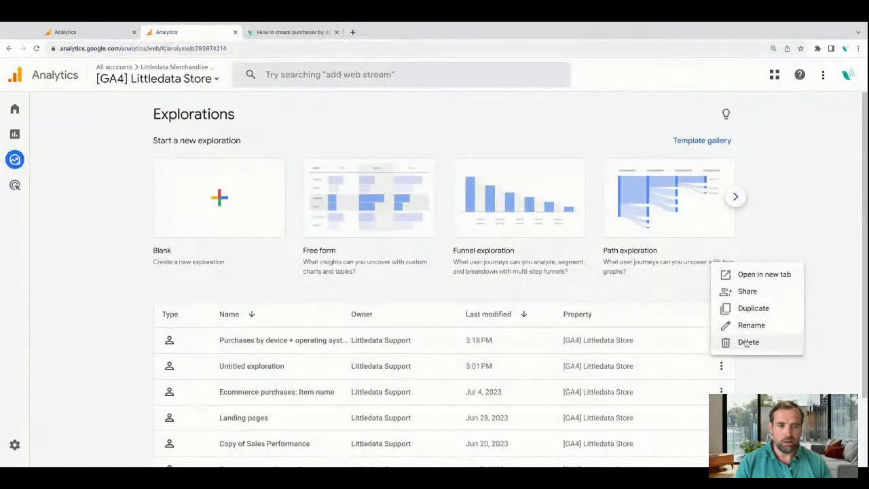
left_click(747, 341)
left_click(561, 289)
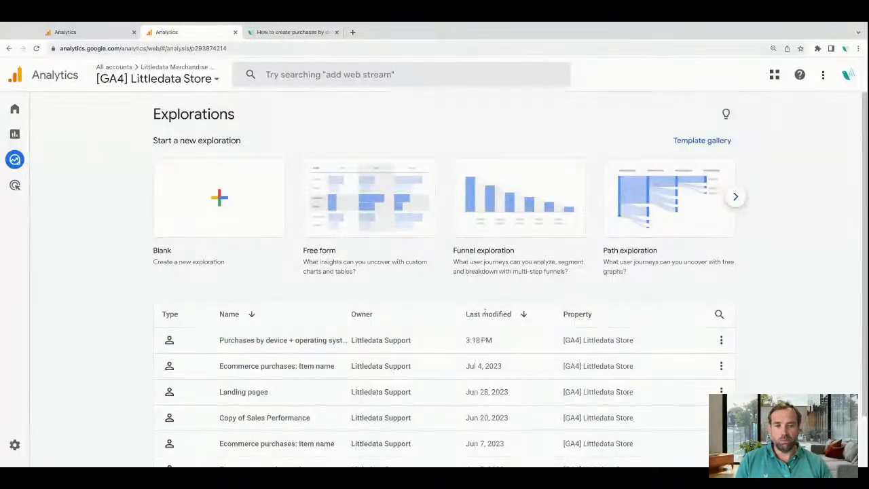
Share the "Purchases by device + operating system" exploration read-only with all users of the property, and check its un-share option.
left_click(720, 340)
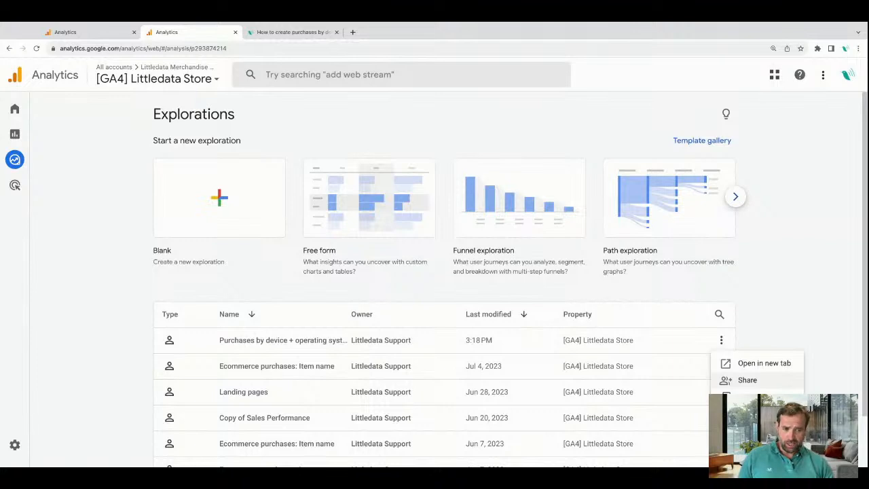
left_click(747, 380)
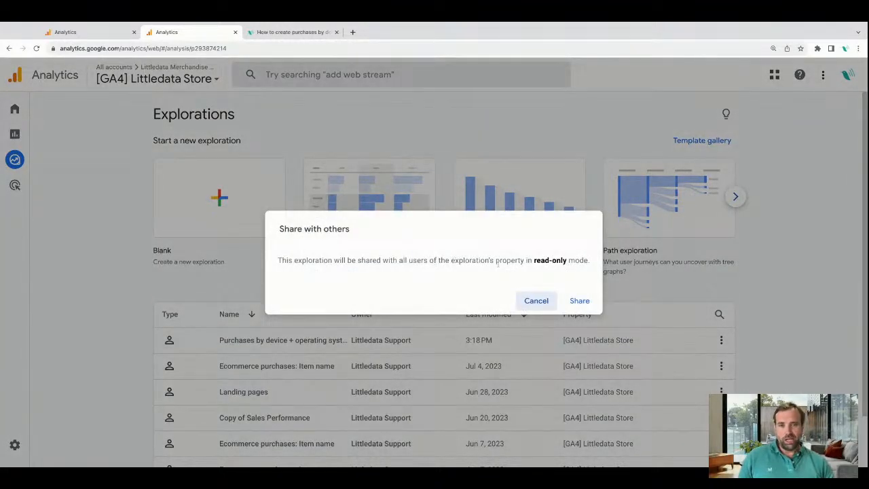
left_click(576, 302)
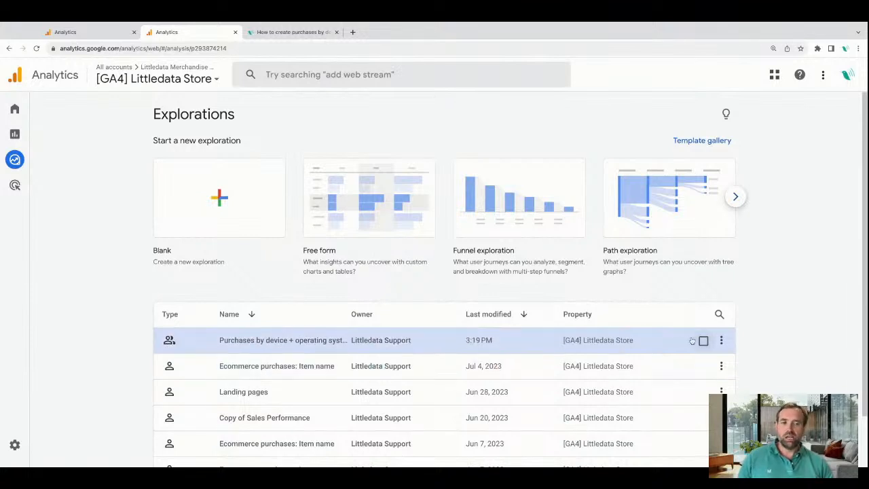
left_click(721, 340)
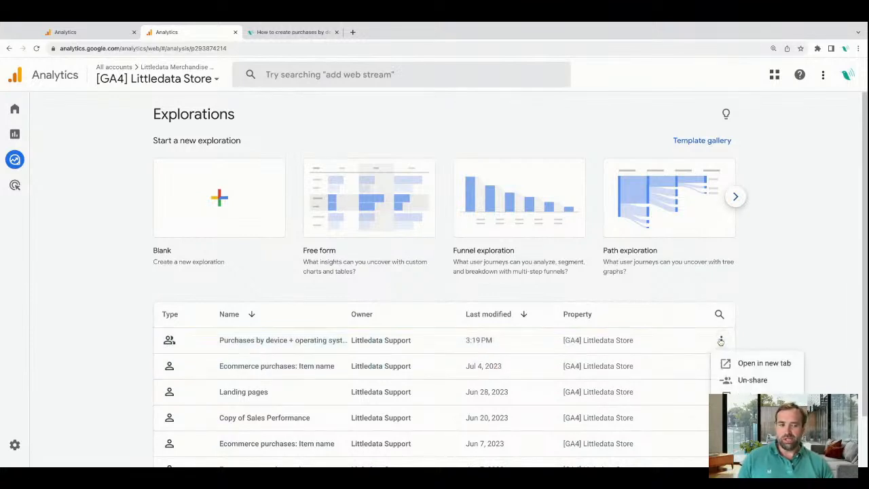
left_click(766, 334)
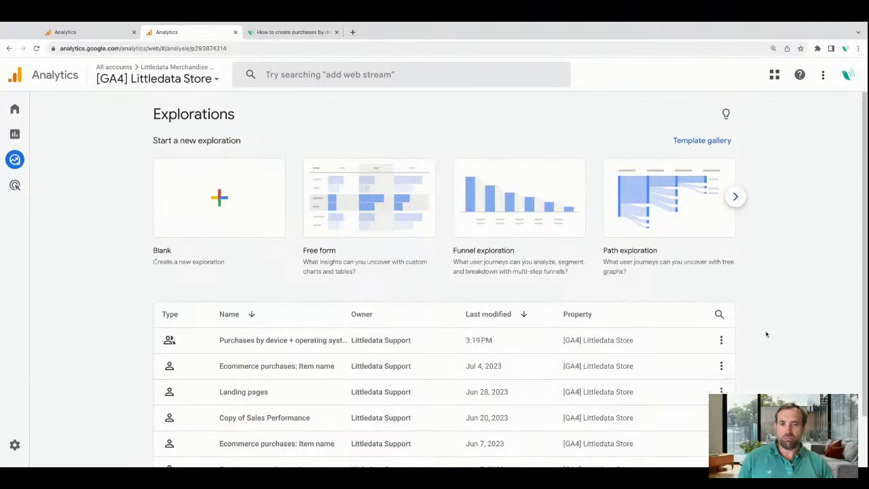